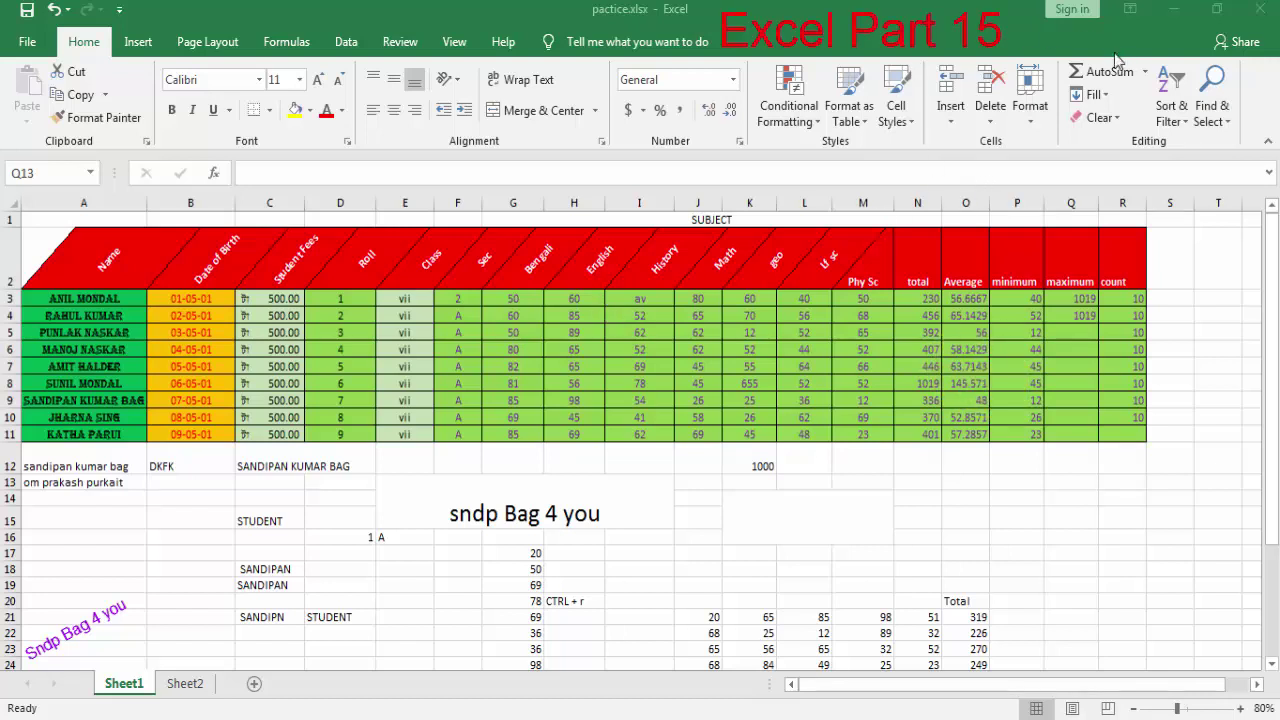
Step: Preview the Home Fill dropdown, then bring up the File Info page for pactice.xlsx
click(1100, 95)
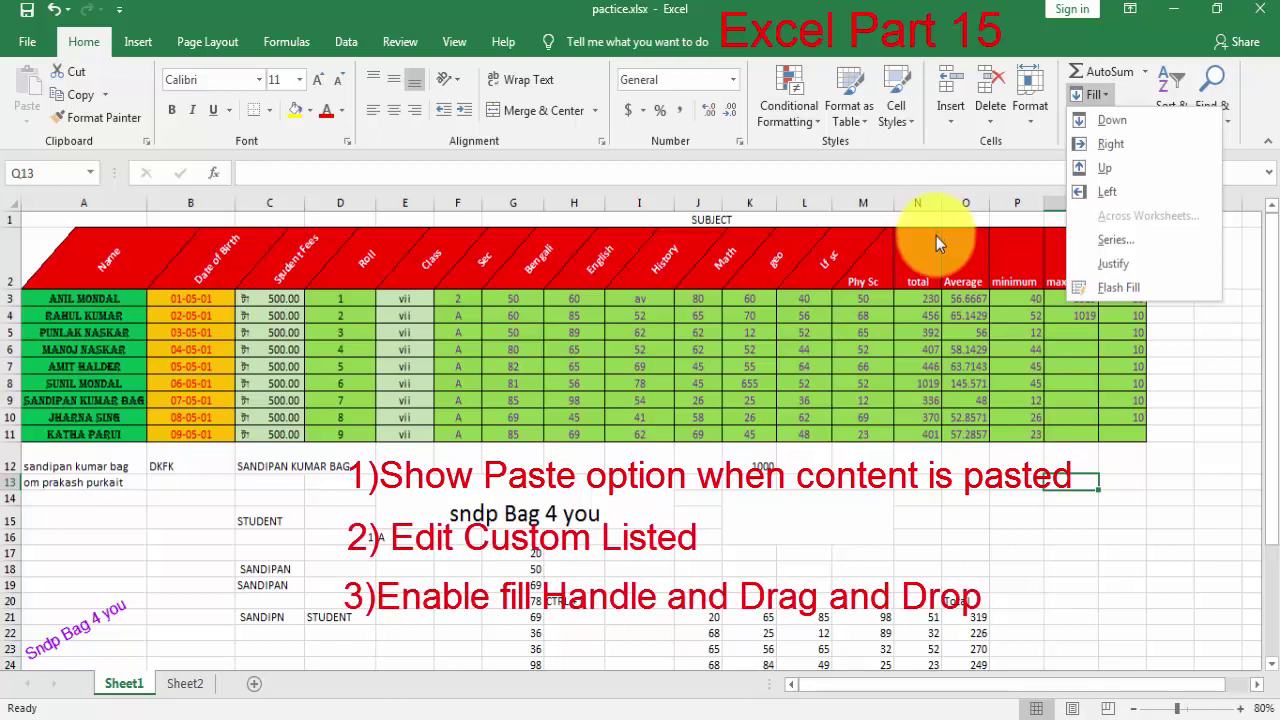
click(27, 41)
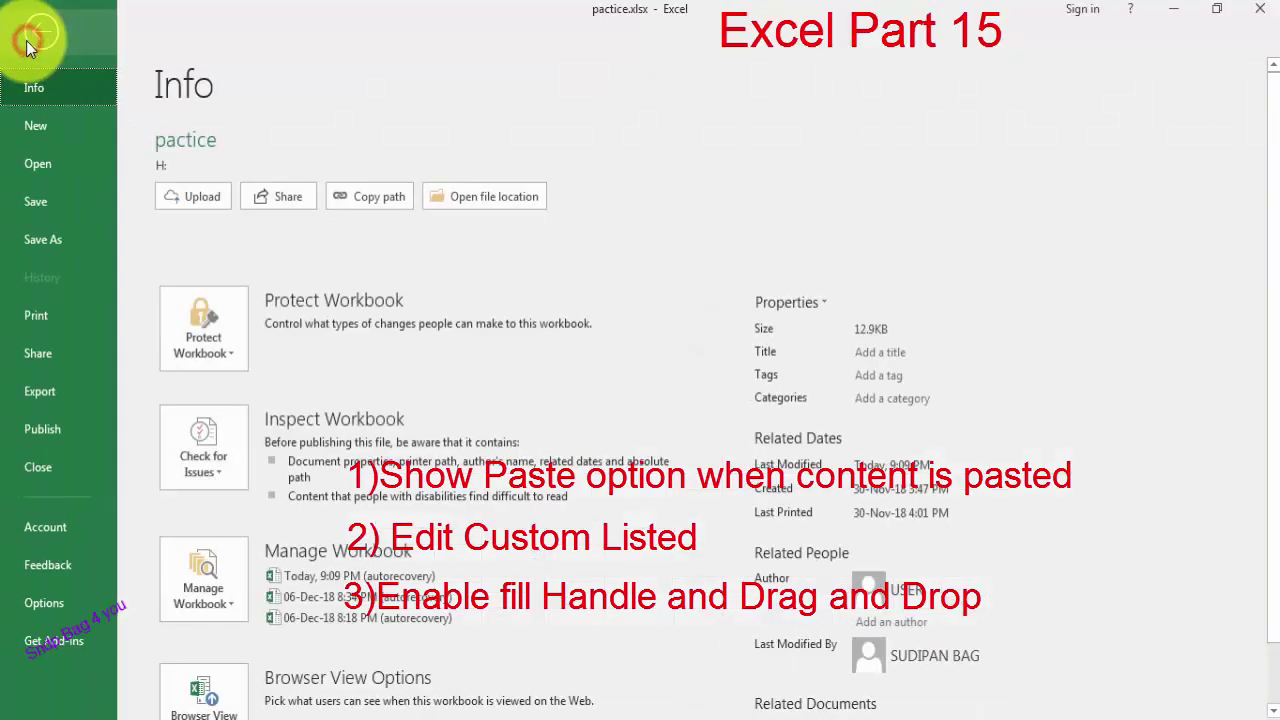
Step: Open Excel Options from the backstage and close it without changing anything
click(45, 600)
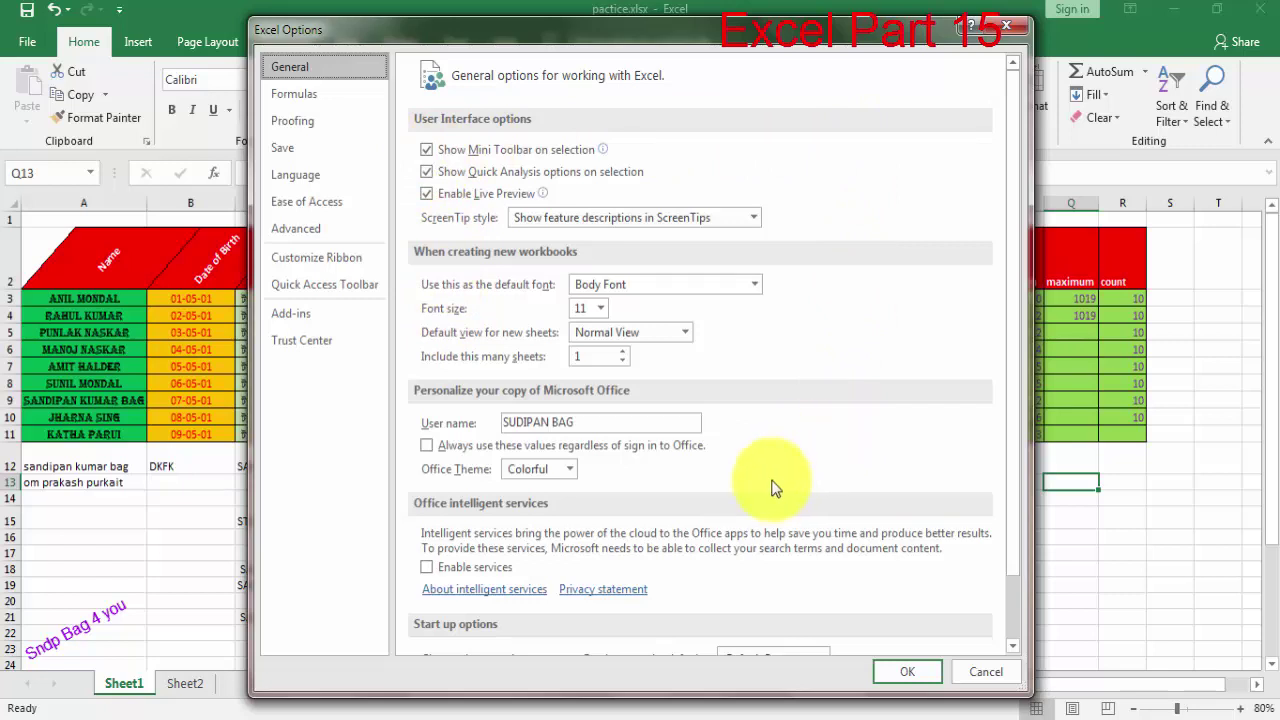
click(1012, 26)
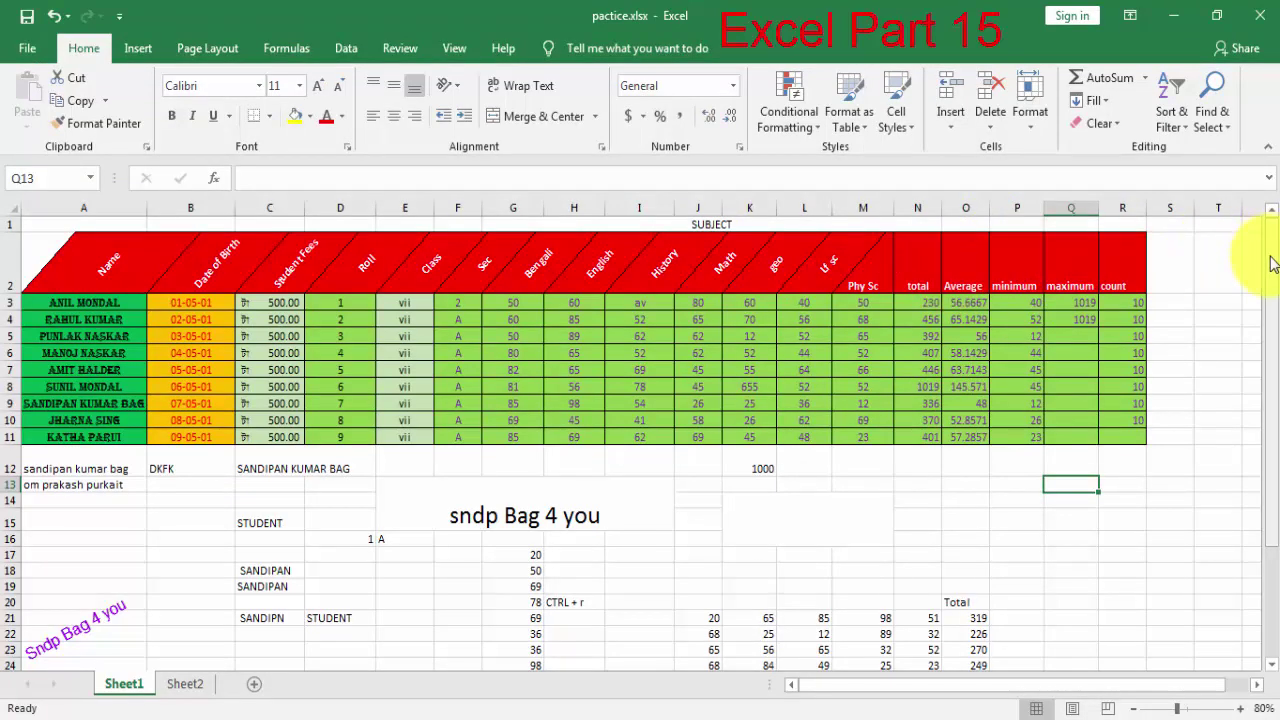
Step: Switch to Sheet2, select cell H6 and show the Fill dropdown options
drag(1270, 265, 1273, 295)
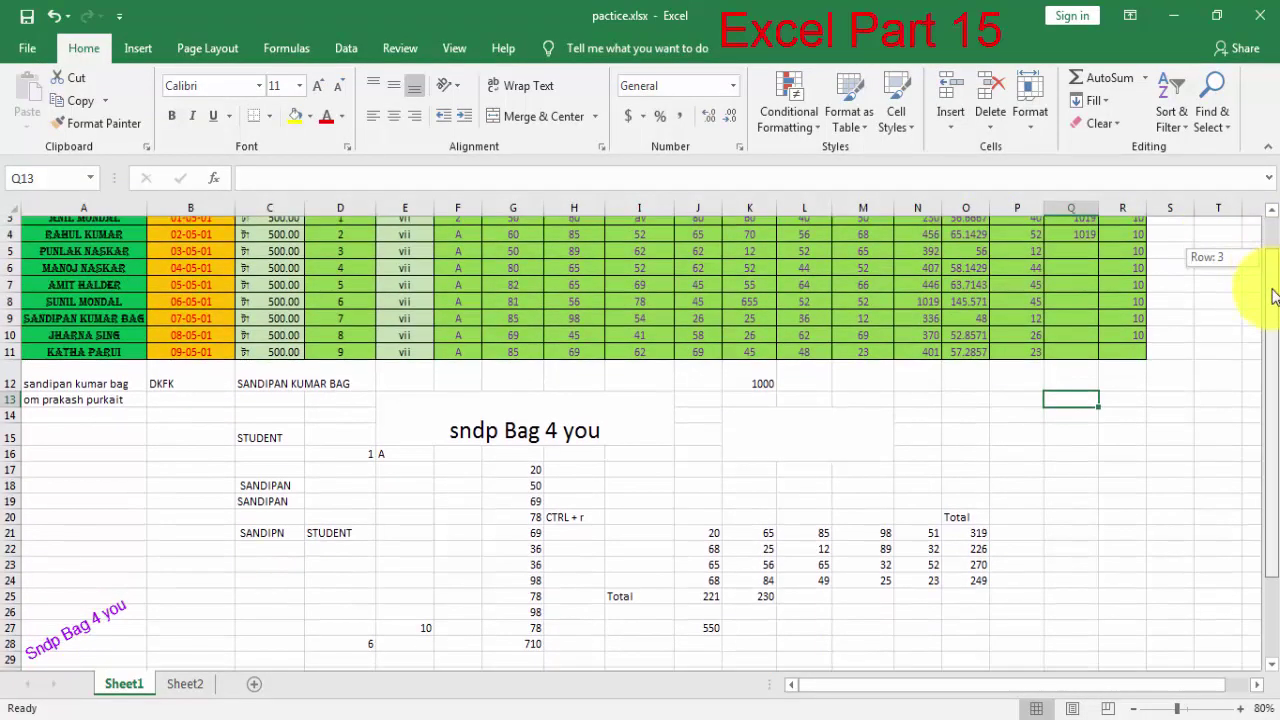
click(1095, 100)
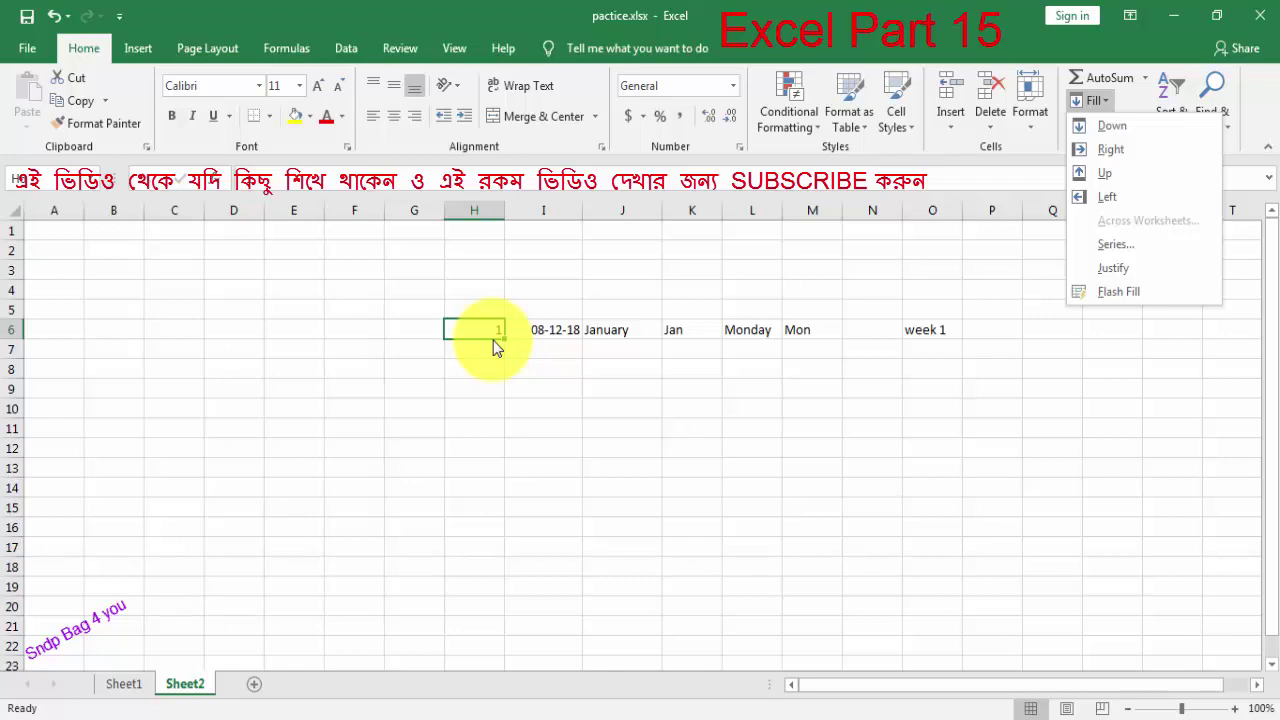
click(1117, 246)
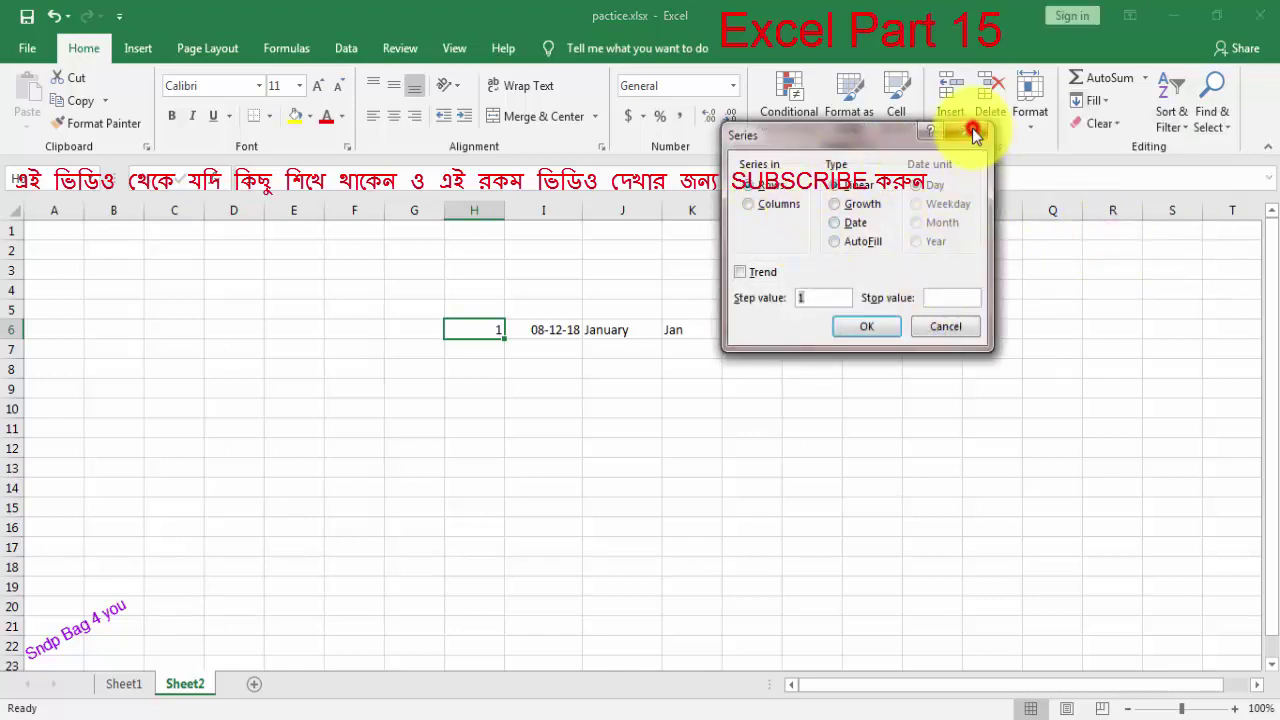
click(973, 131)
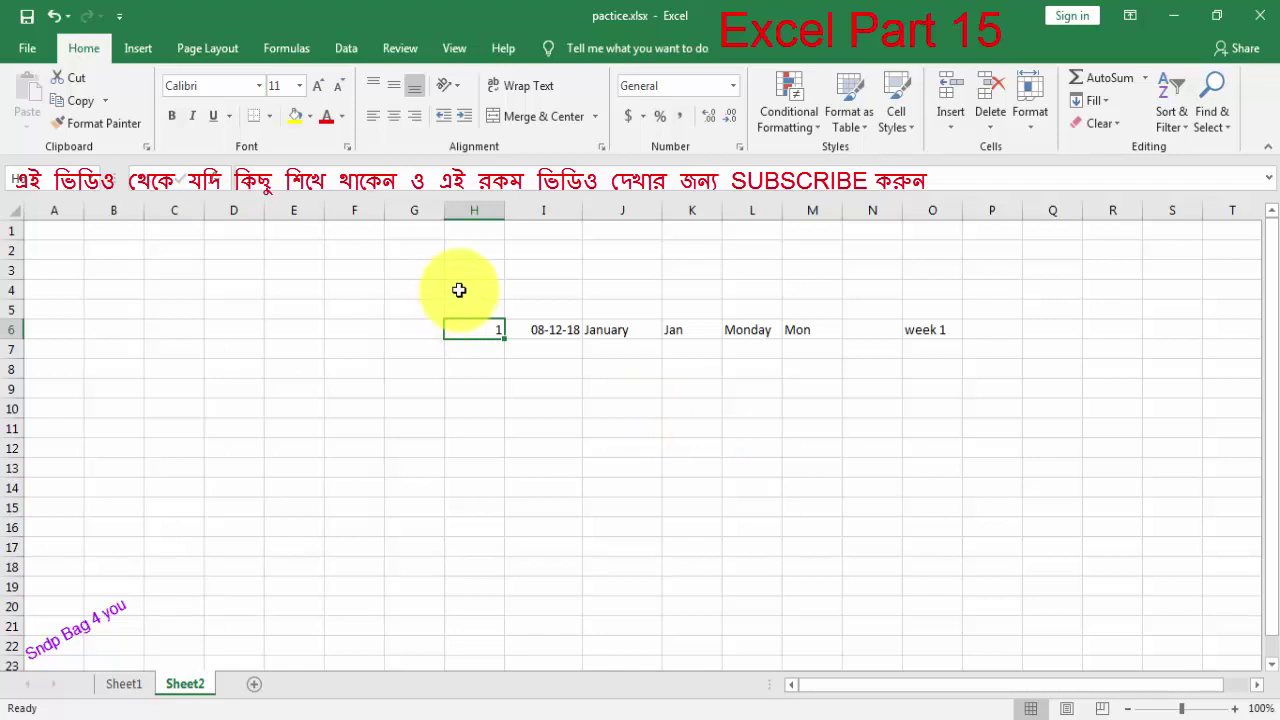
drag(354, 290, 1058, 292)
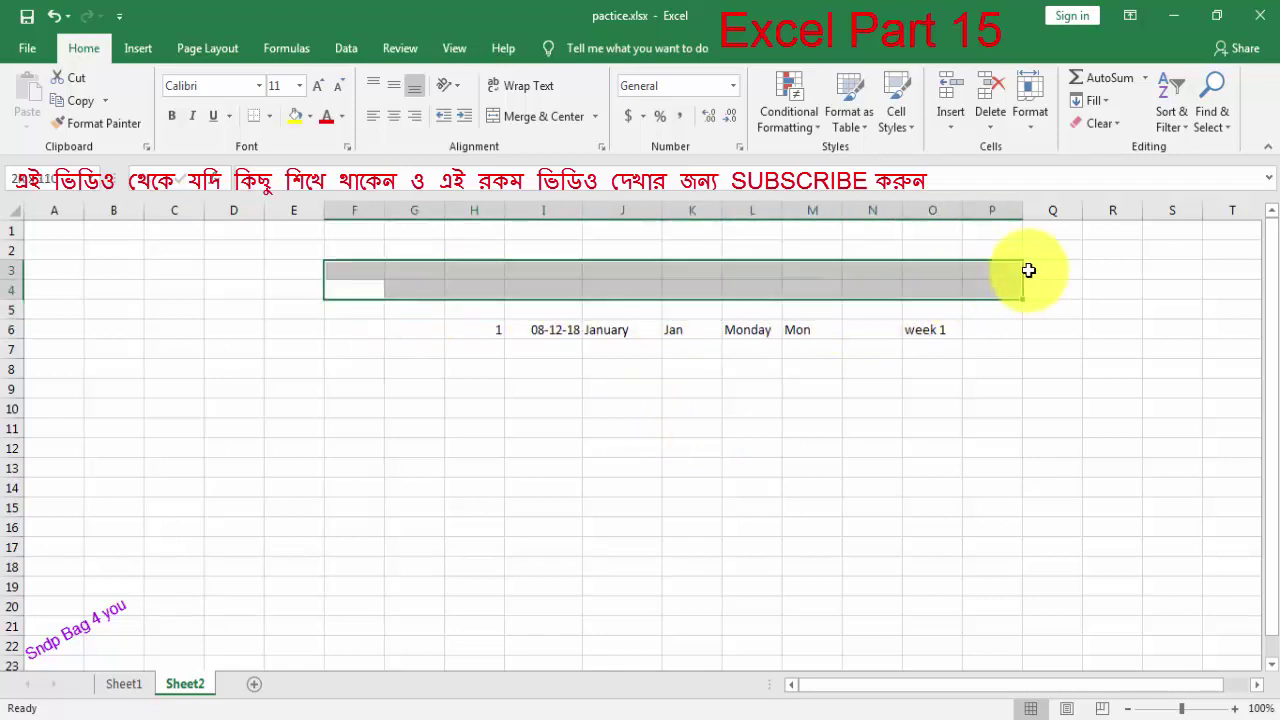
mouse_move(348, 316)
mouse_down()
mouse_move(390, 640)
mouse_move(346, 660)
mouse_up()
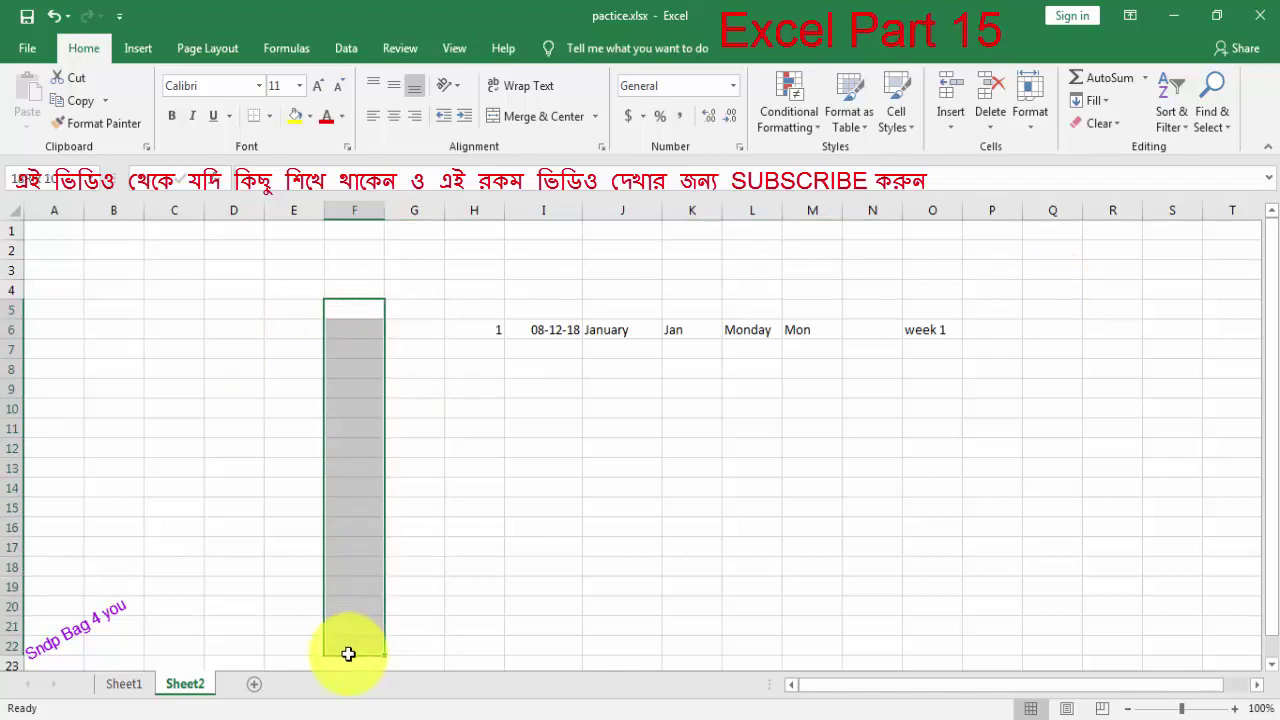
click(490, 327)
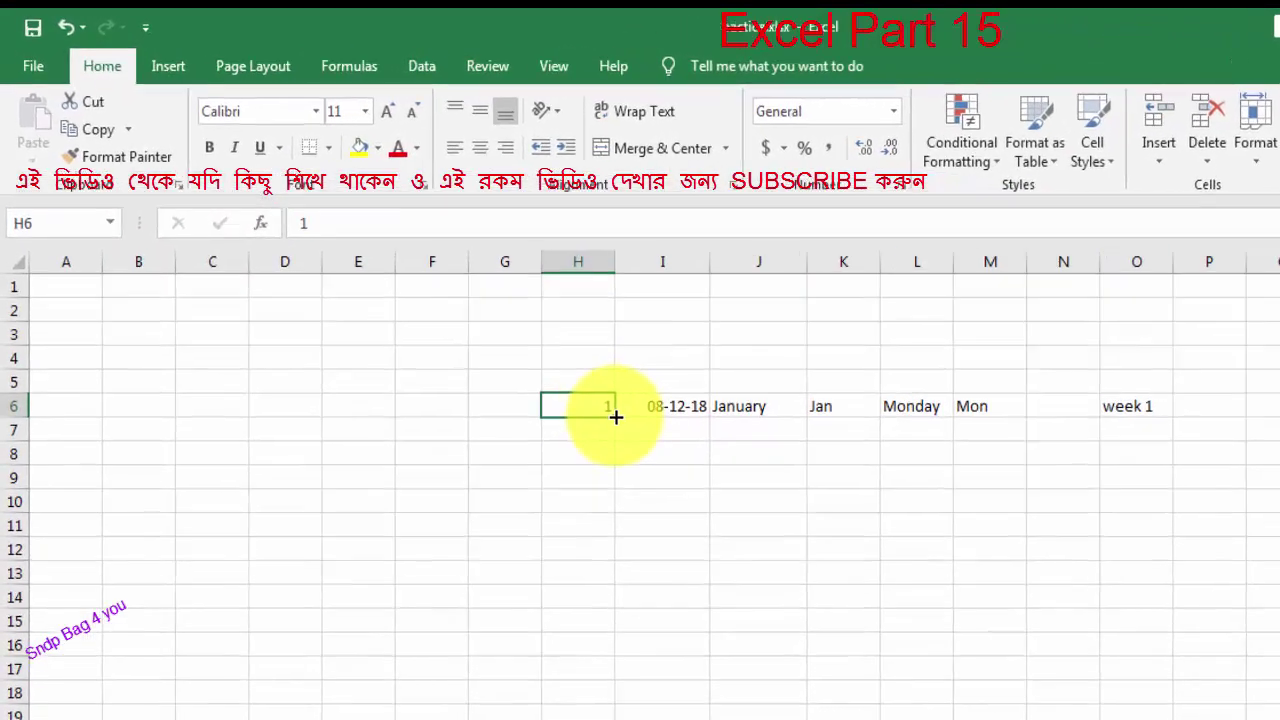
drag(616, 417, 634, 712)
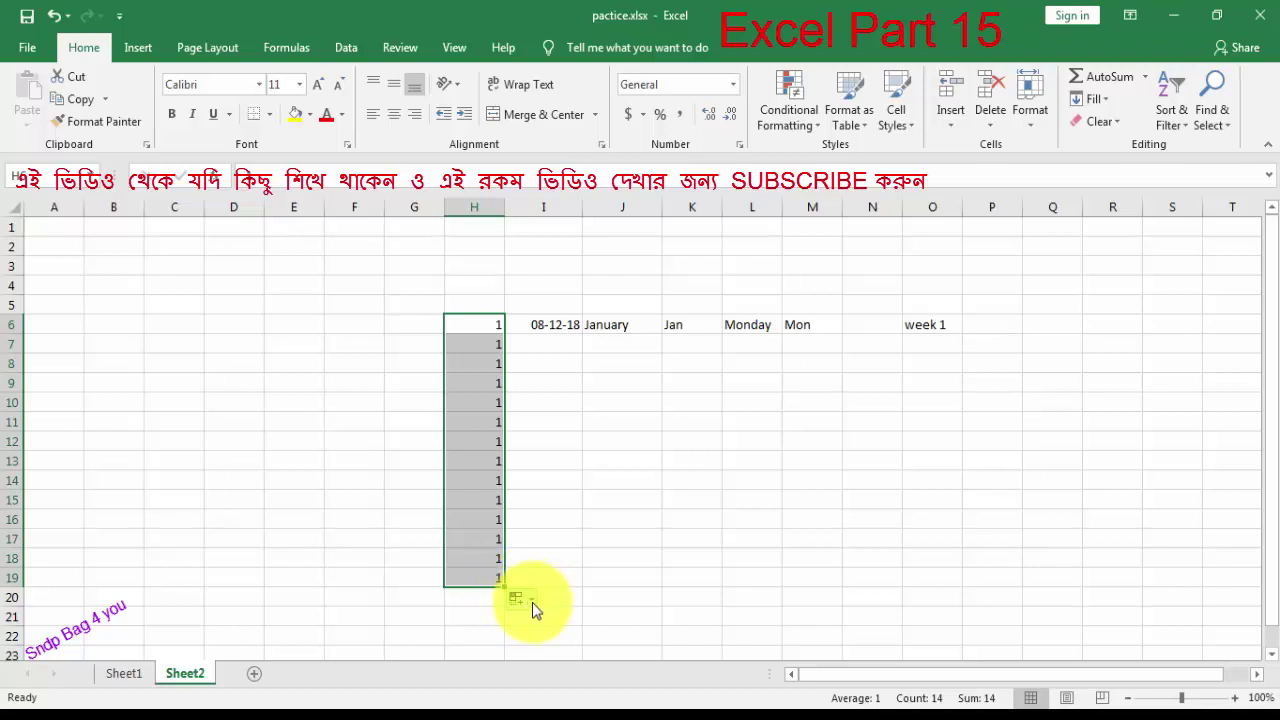
click(531, 600)
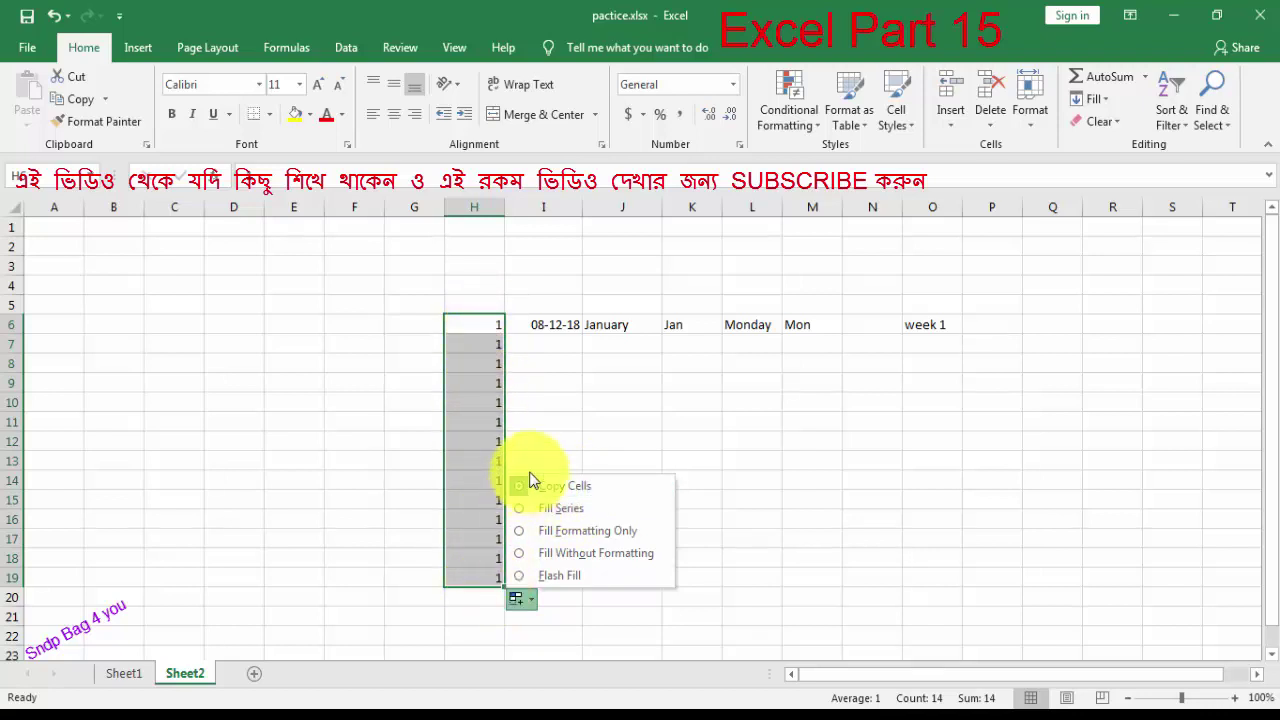
click(520, 508)
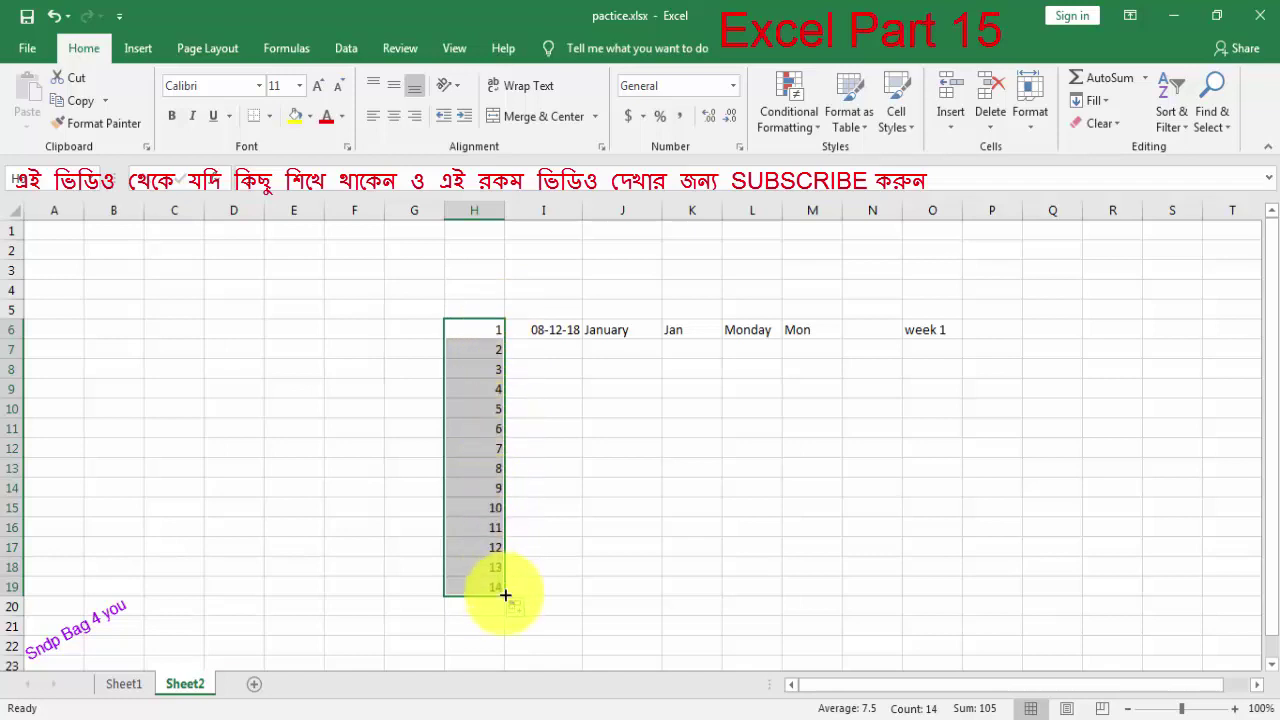
drag(489, 348, 497, 584)
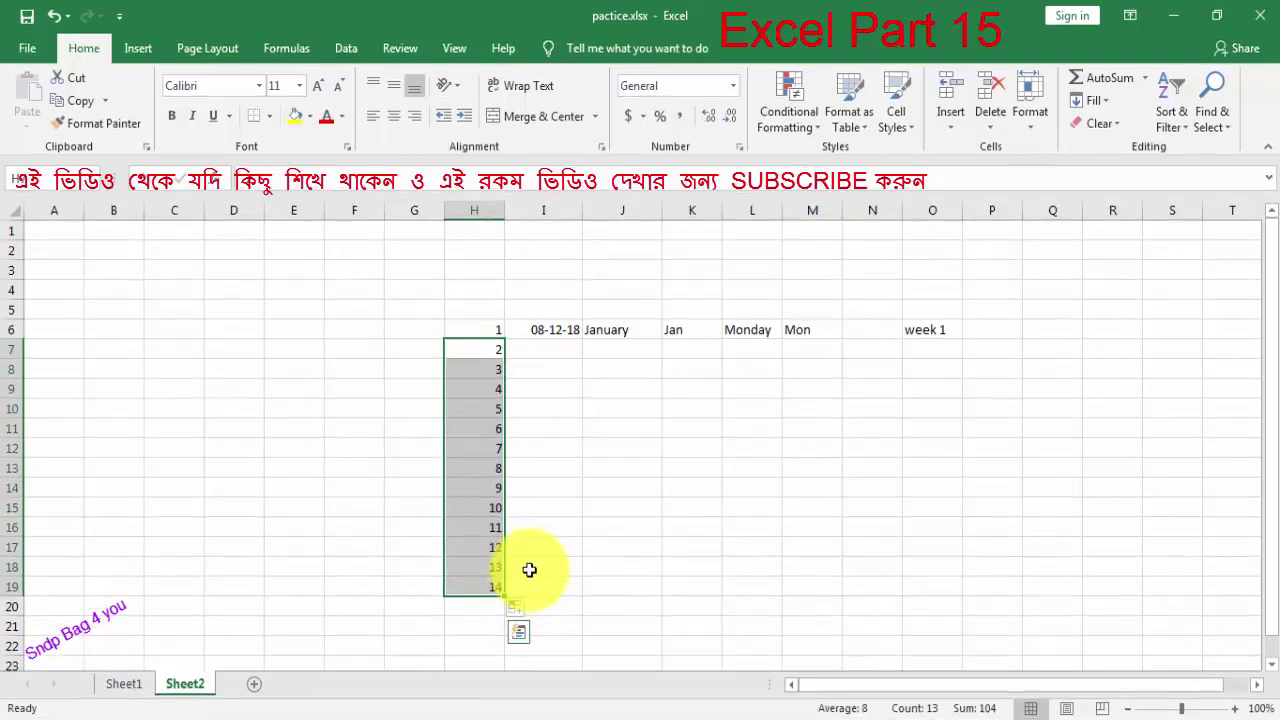
key(Delete)
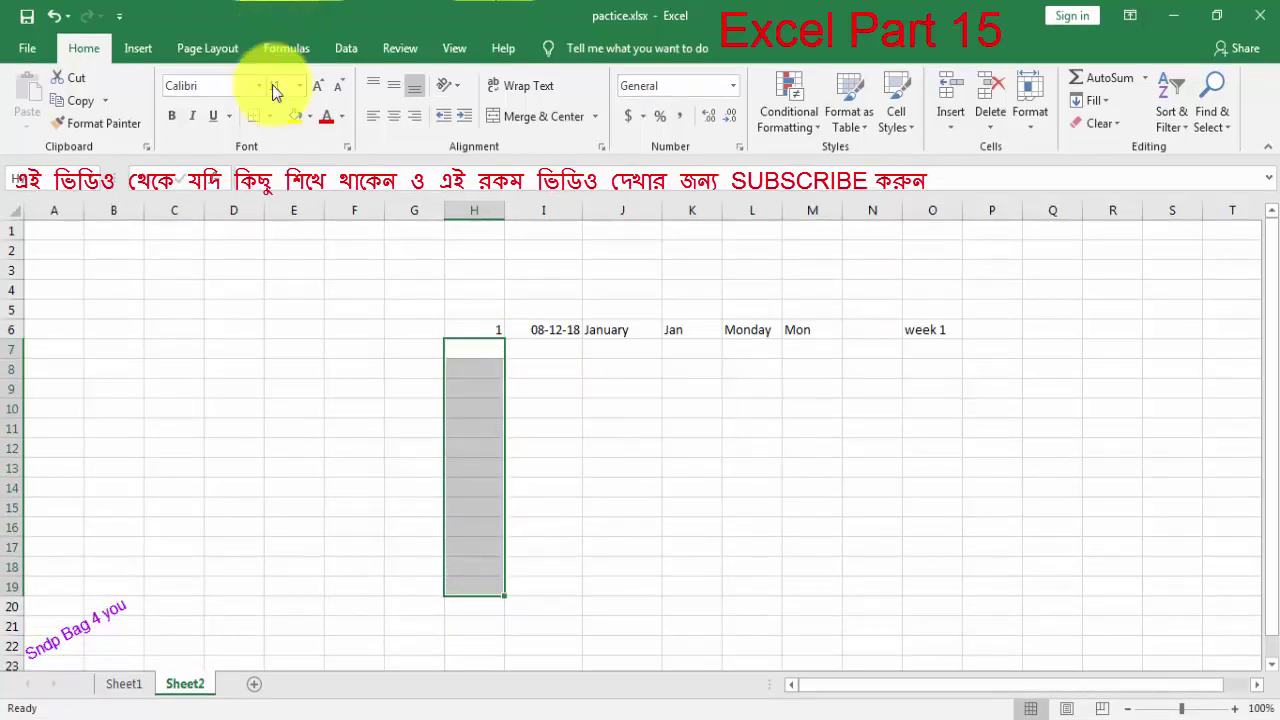
Step: Drag a trial number series from H6 to H22, undo it, and show the Fill options
click(485, 329)
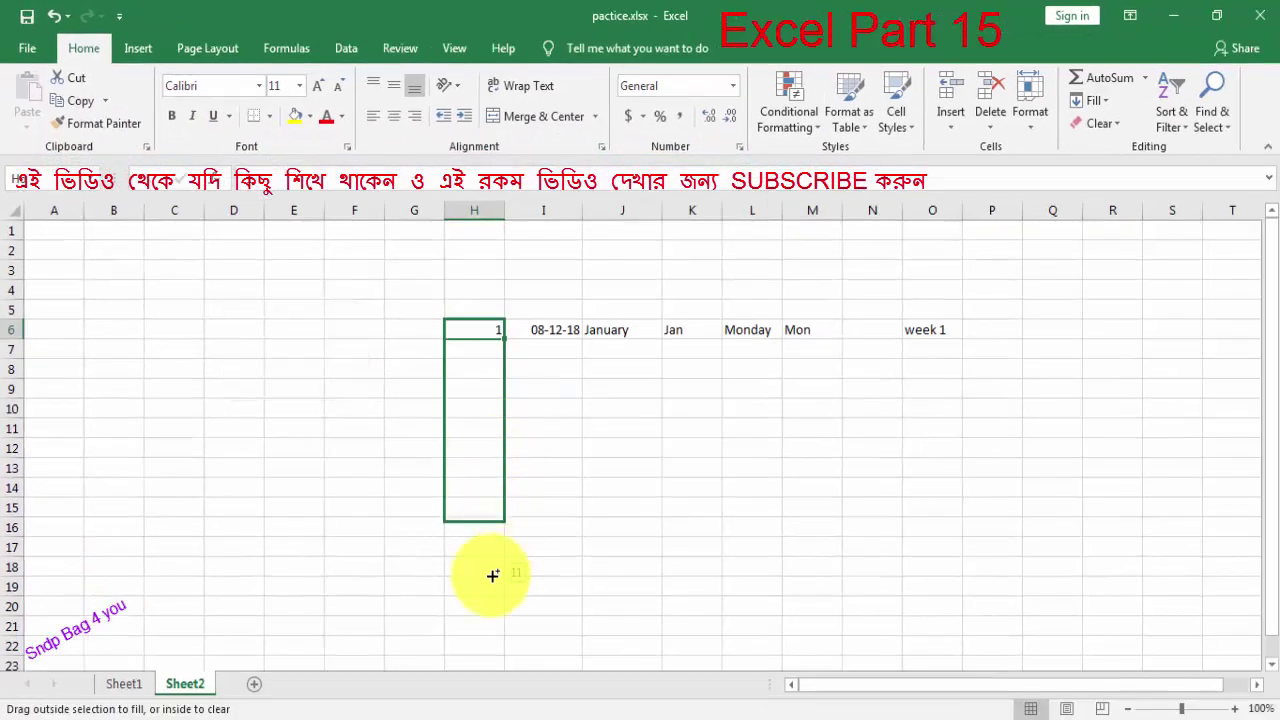
drag(876, 590, 480, 650)
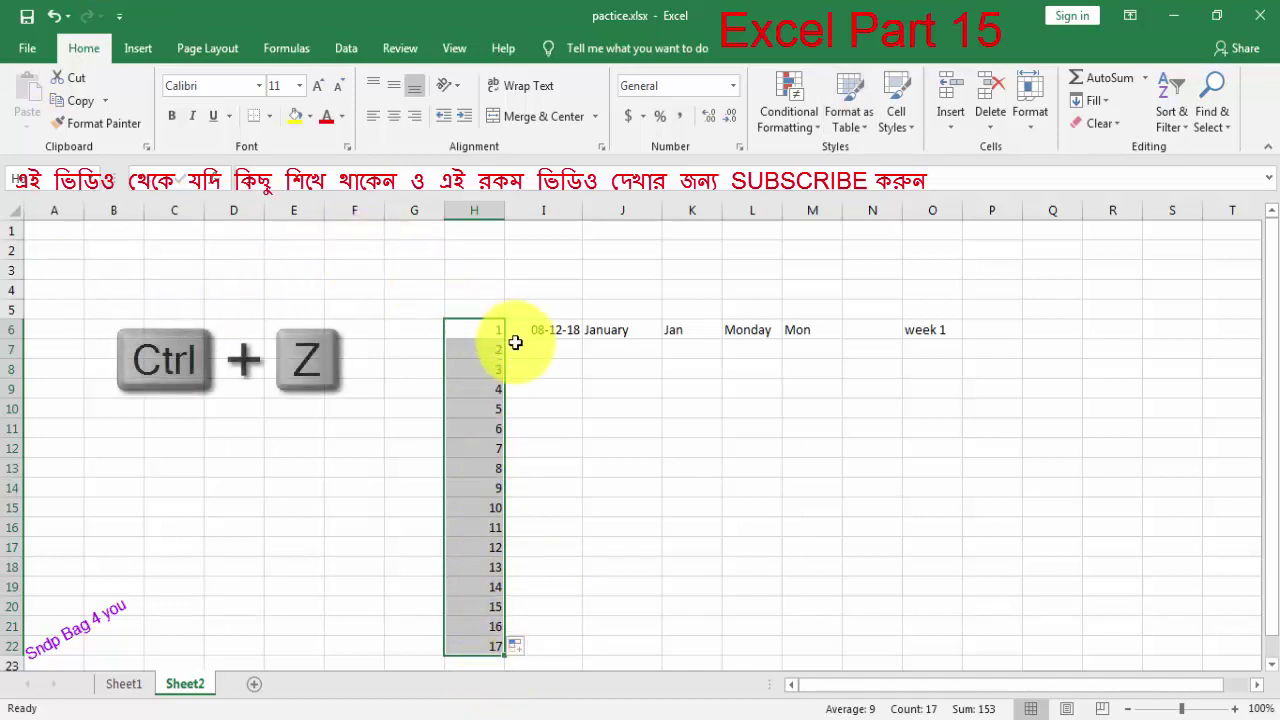
key(ctrl+z)
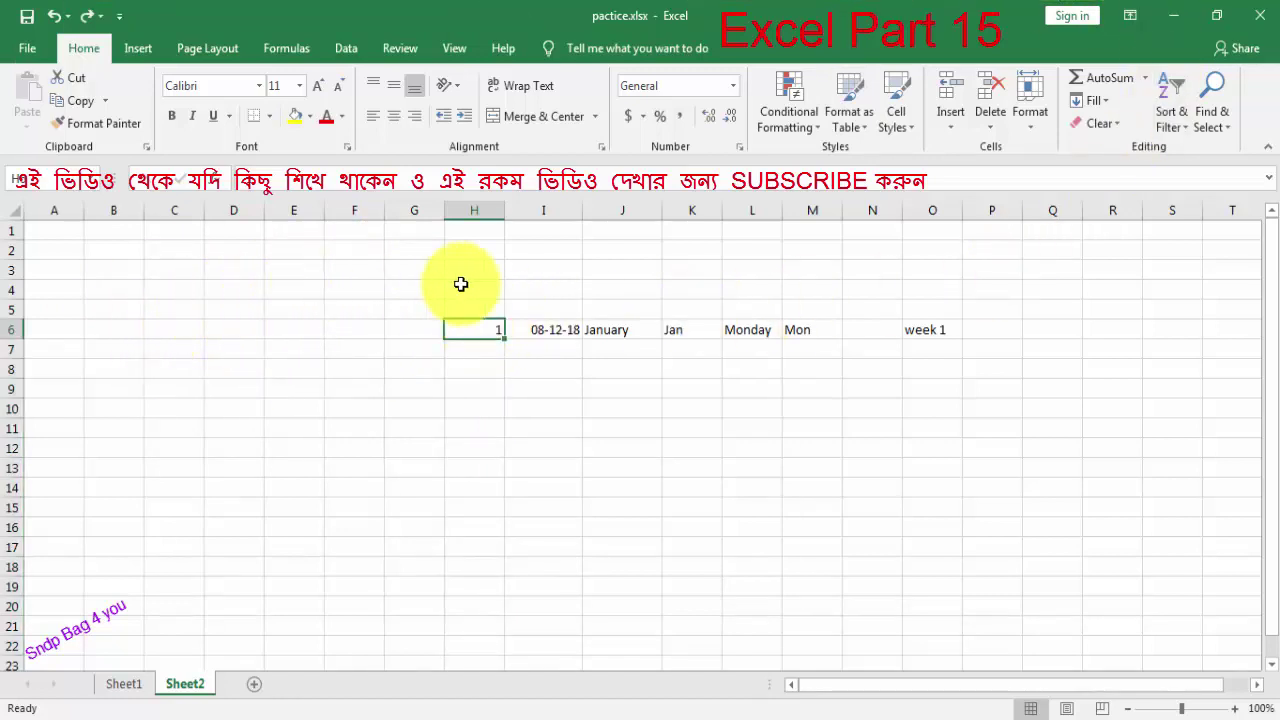
click(1094, 100)
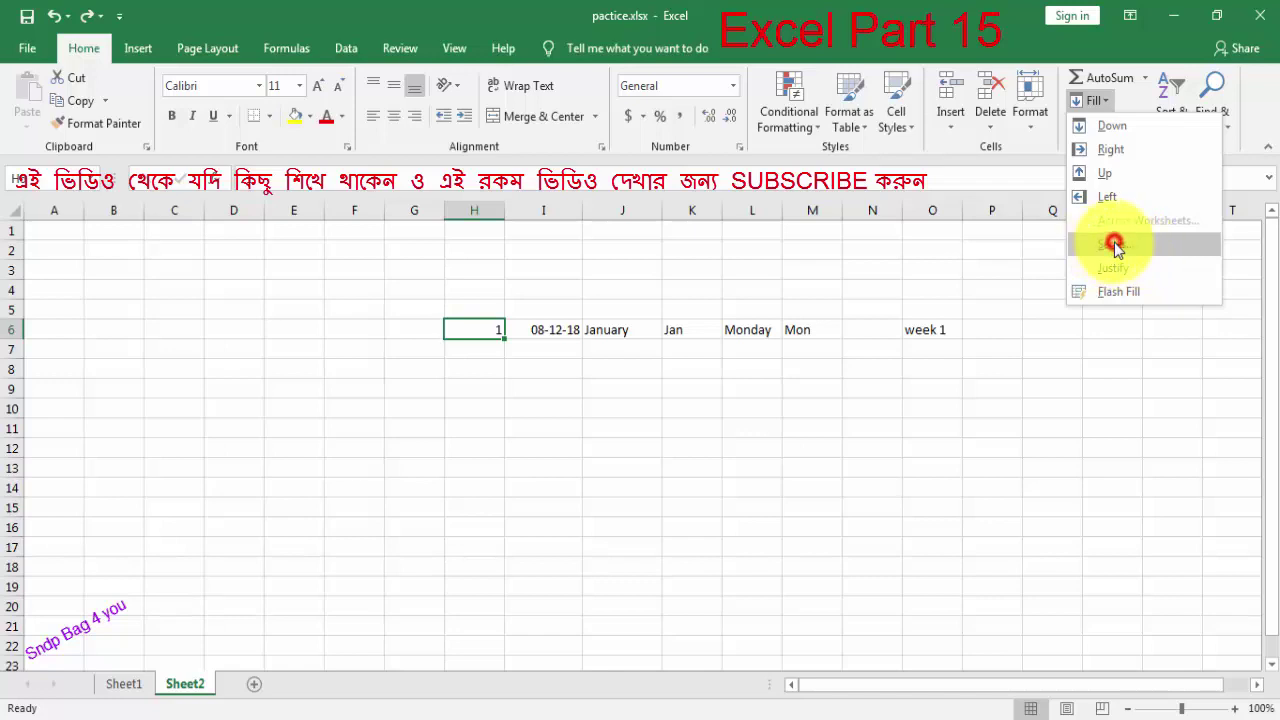
Step: Create a linear column series from H6 with step value 1 and stop value 20
click(1114, 244)
drag(844, 138, 985, 173)
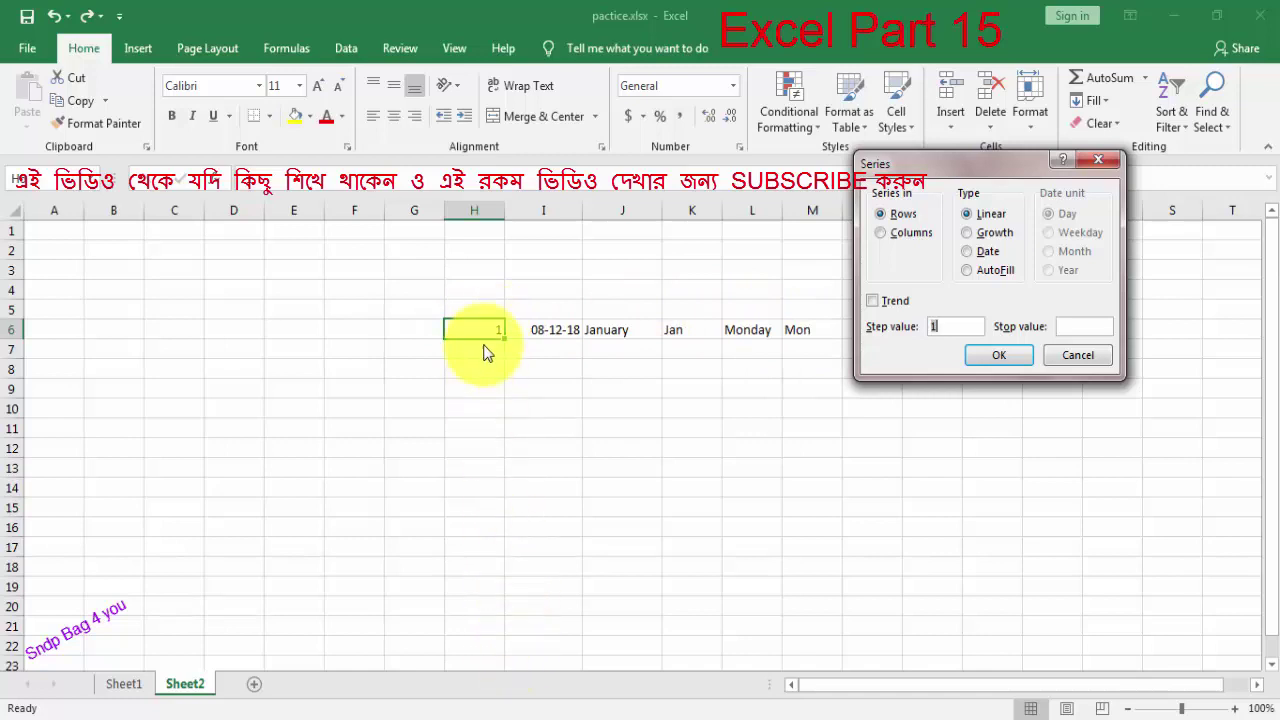
click(882, 233)
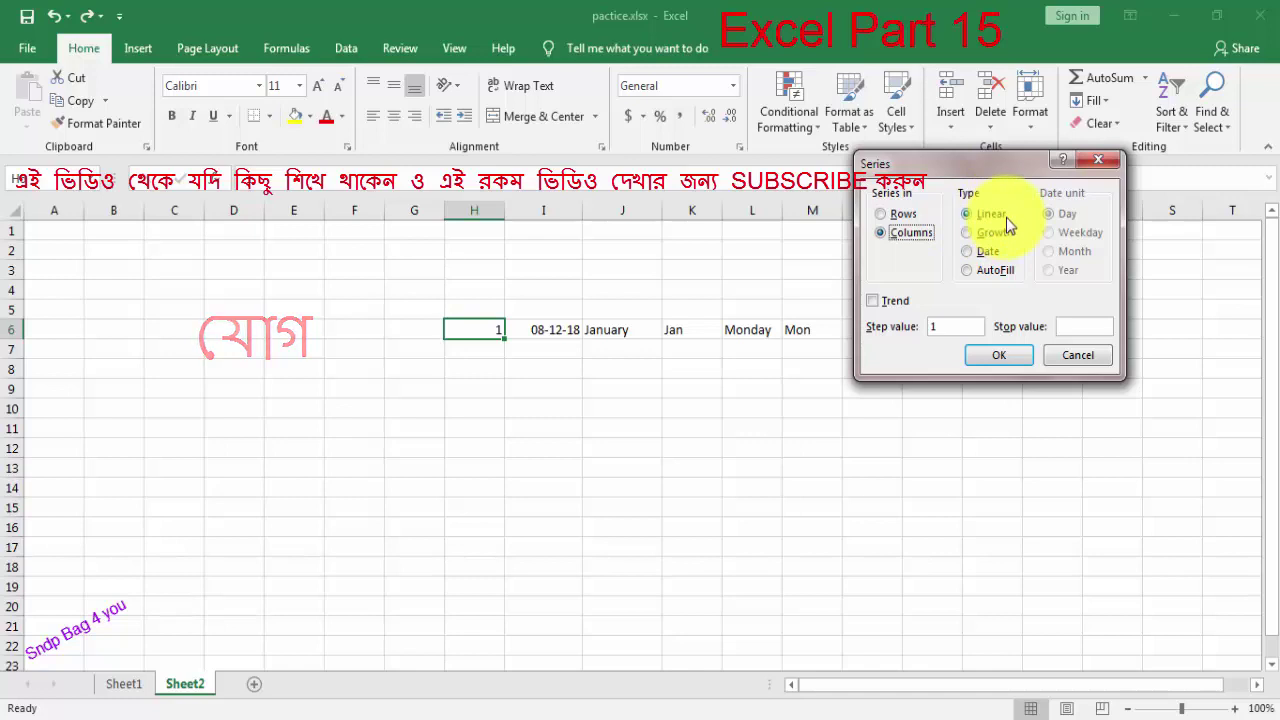
click(958, 330)
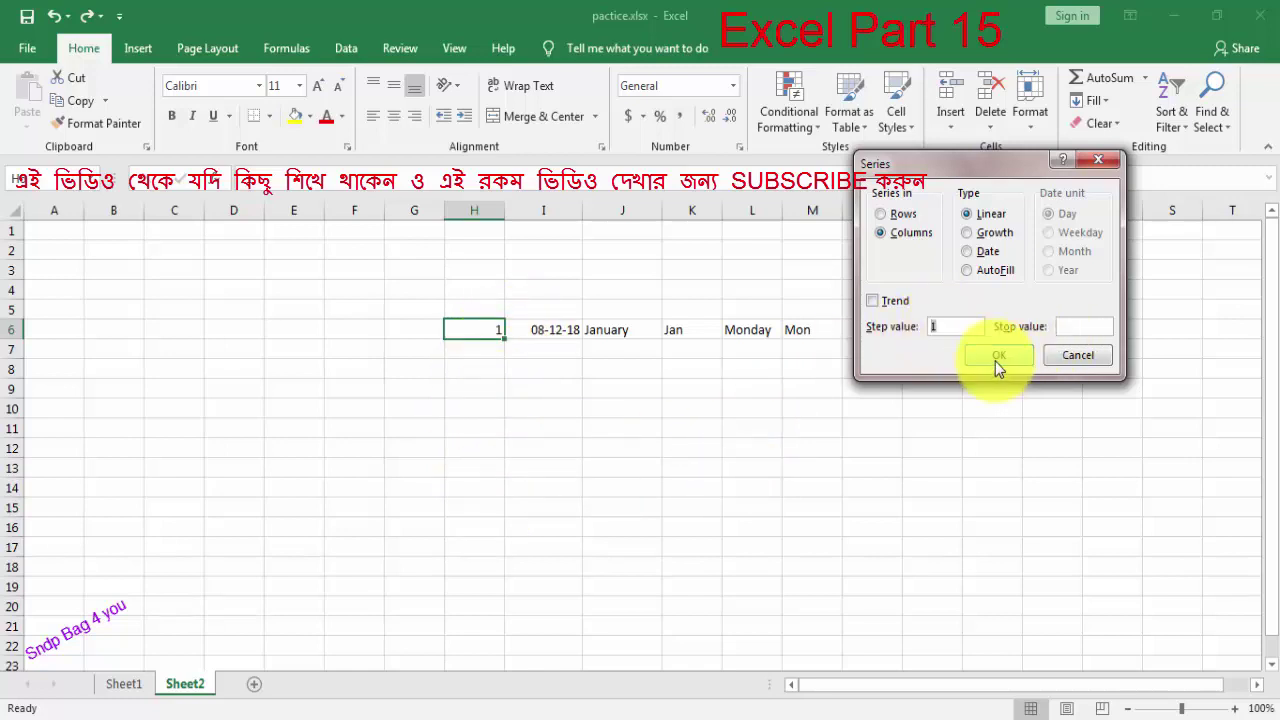
click(1084, 326)
text(20)
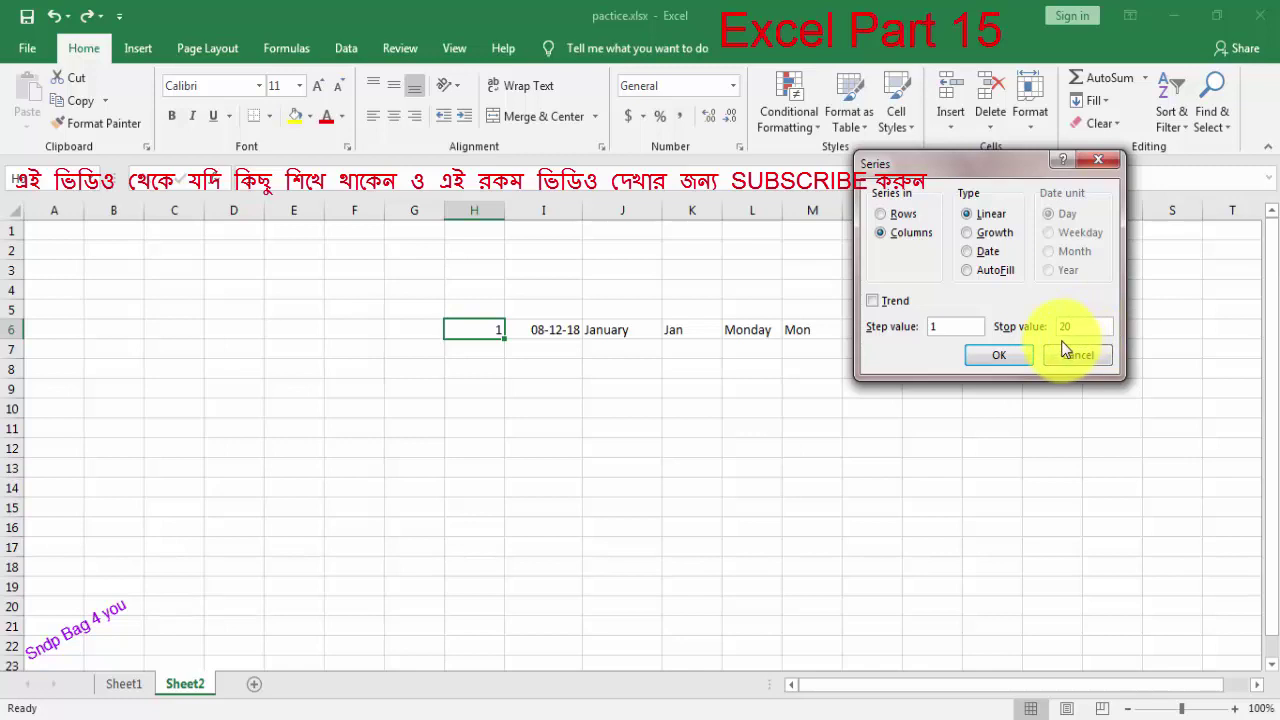
click(998, 356)
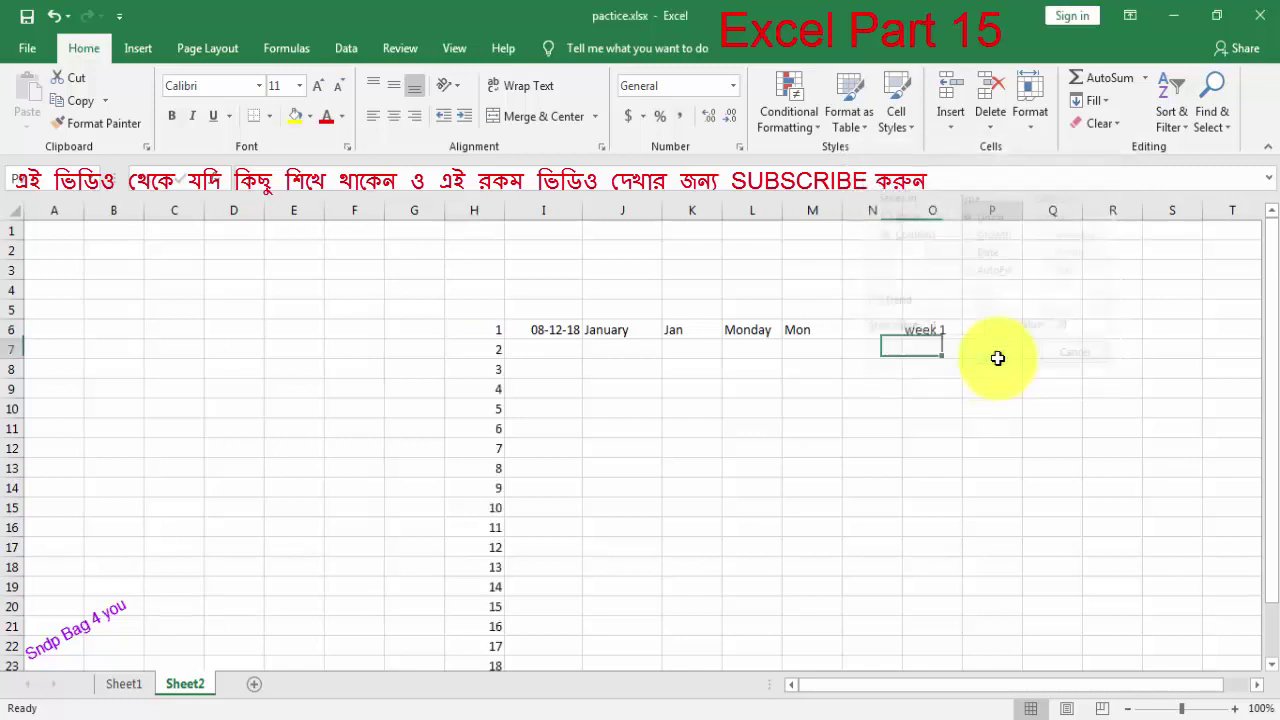
Step: Check the 1 to 20 series and select the numbers below the 1 in column H
click(997, 357)
scroll(530, 330, down, 2)
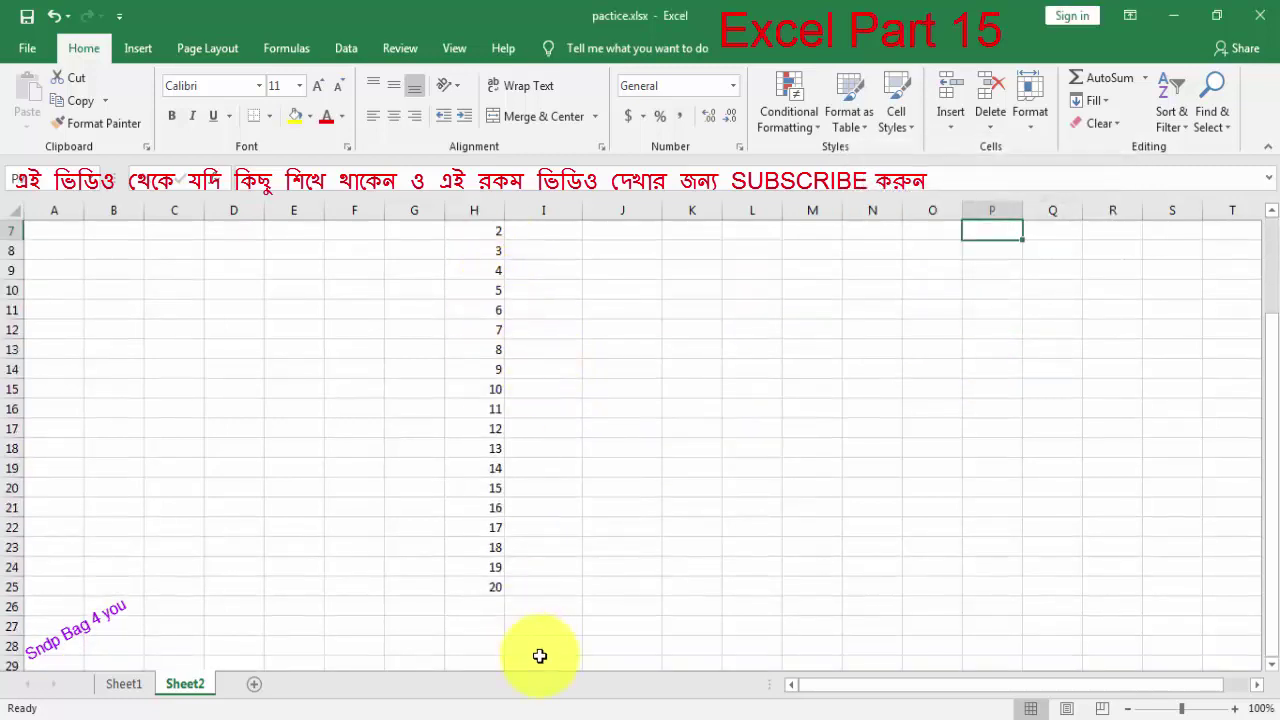
scroll(502, 591, up, 1)
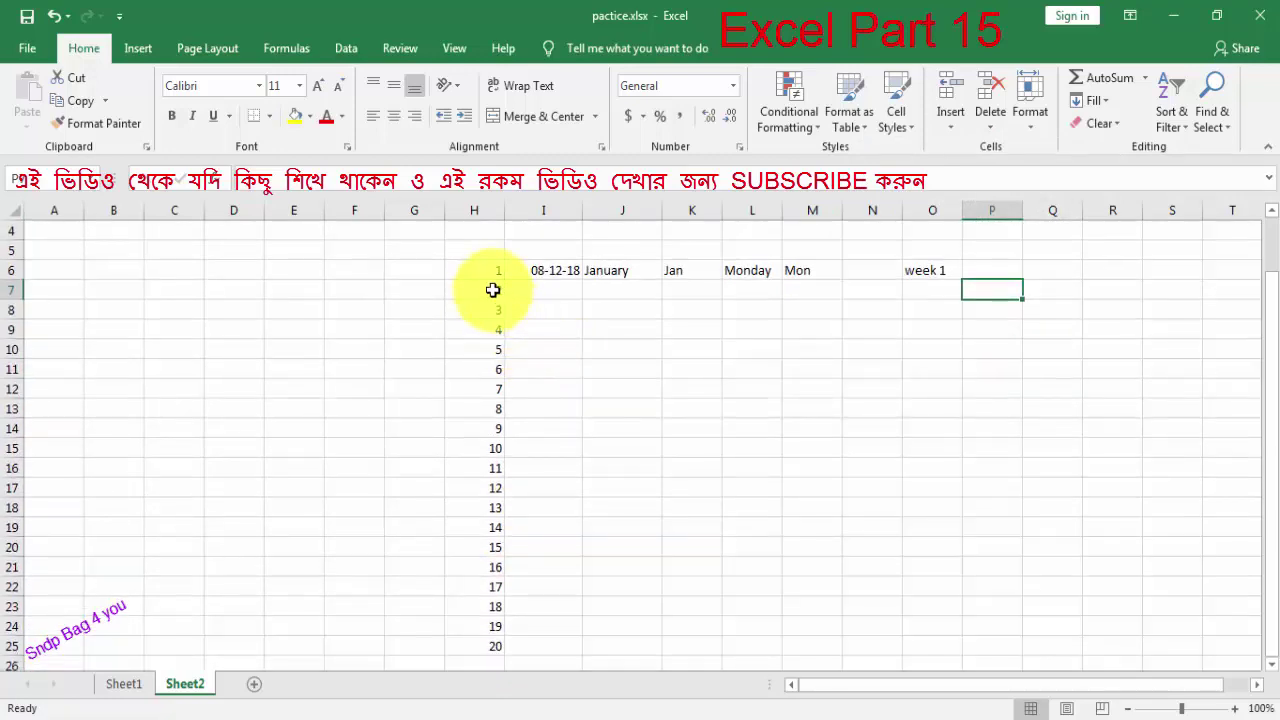
drag(491, 289, 482, 648)
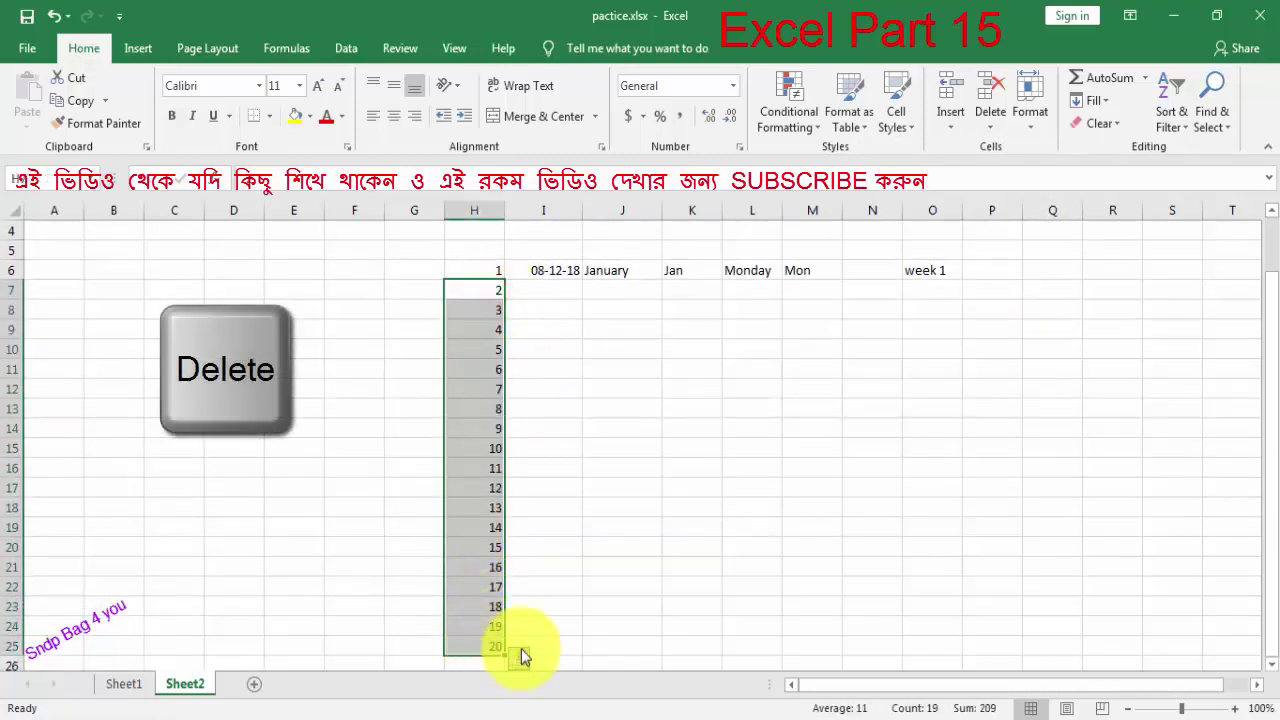
Step: Clear 2–20, refill H6 as a step-2 column series (1 to 19), then clear those odd numbers
key(Delete)
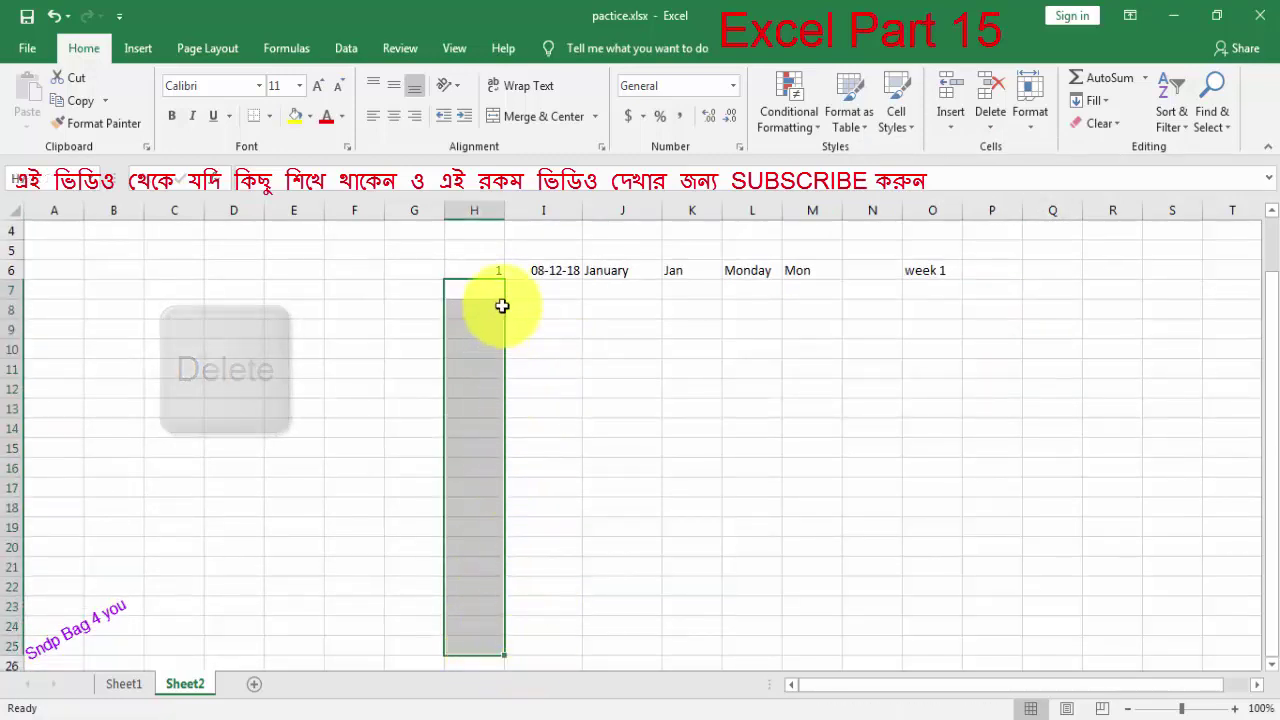
click(490, 272)
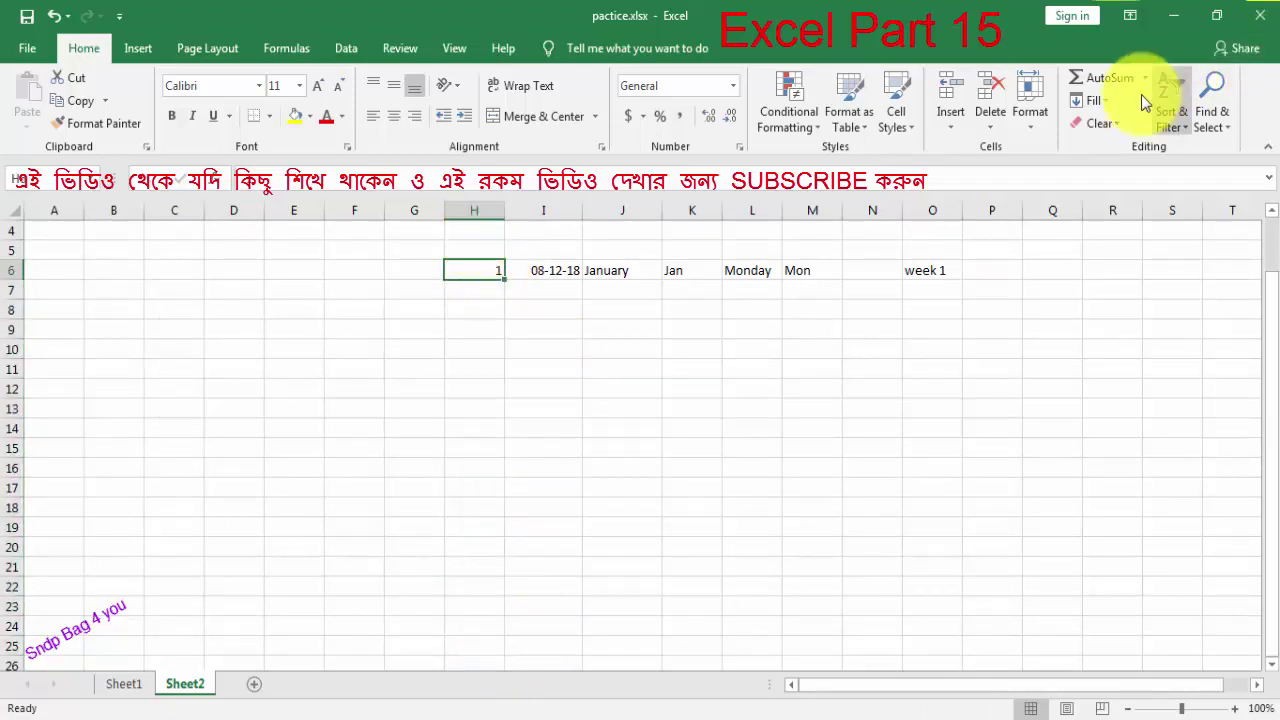
click(1100, 101)
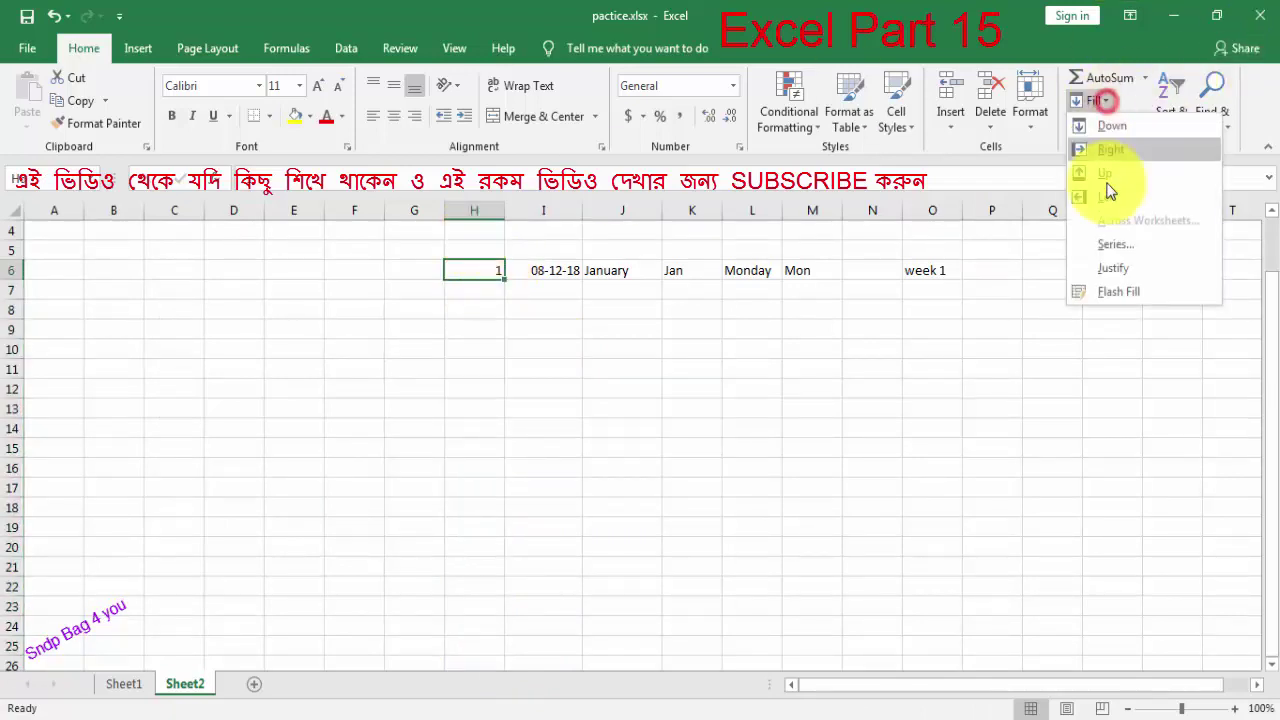
click(1122, 252)
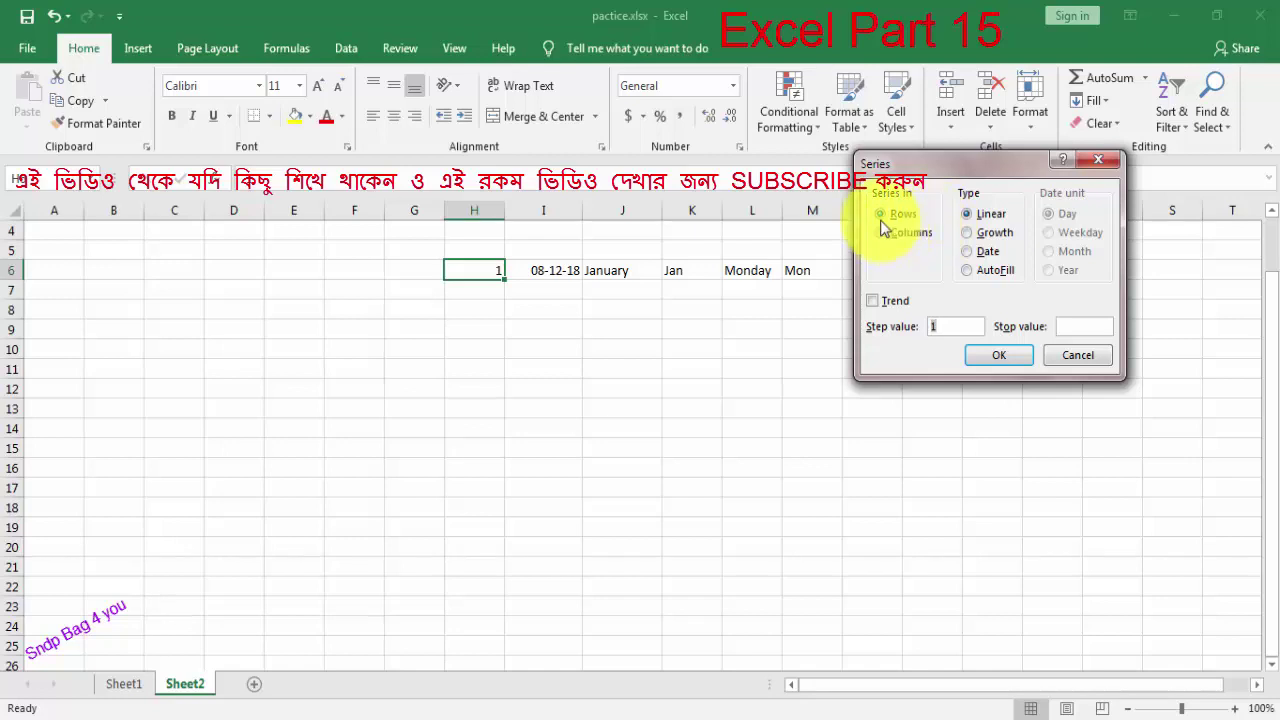
click(882, 231)
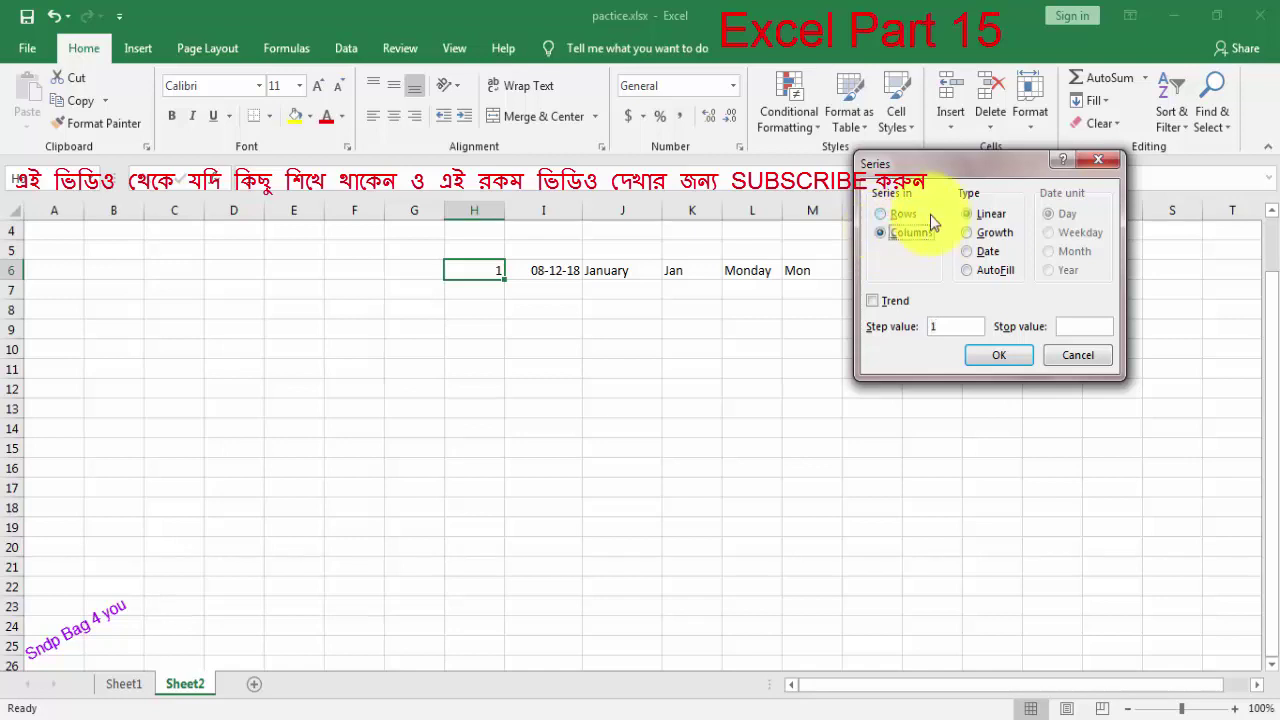
click(956, 325)
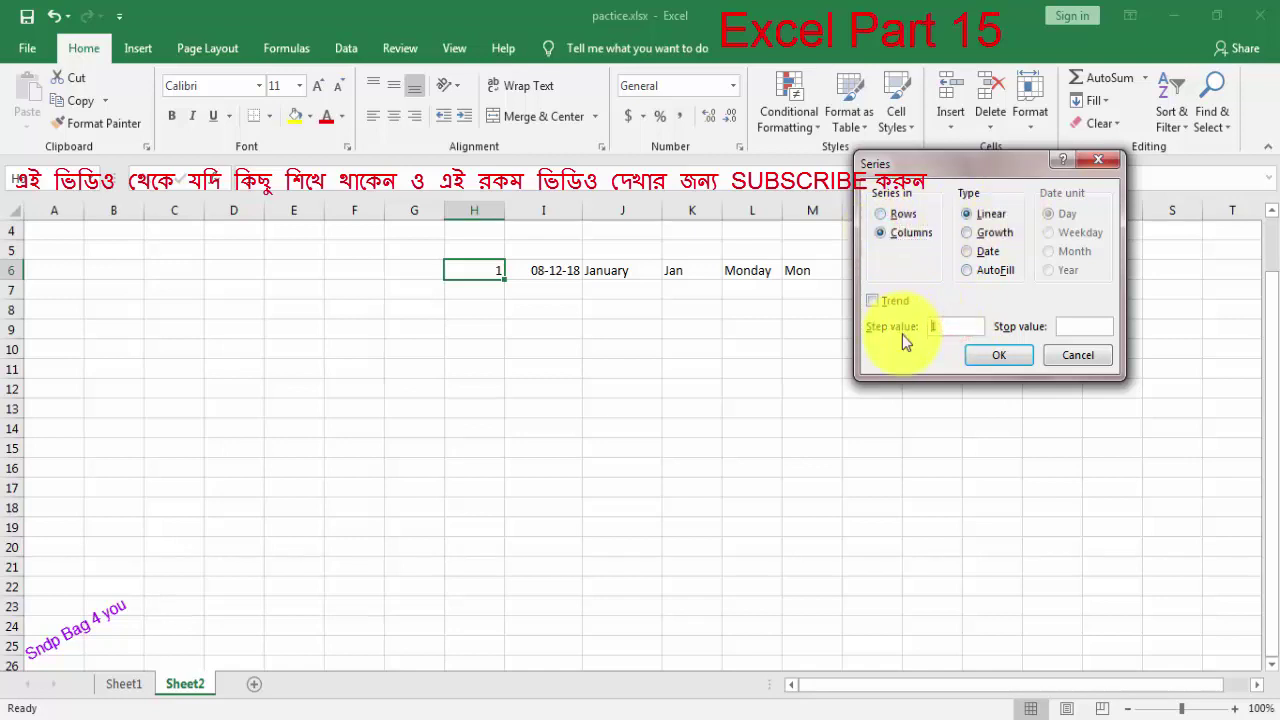
text(2)
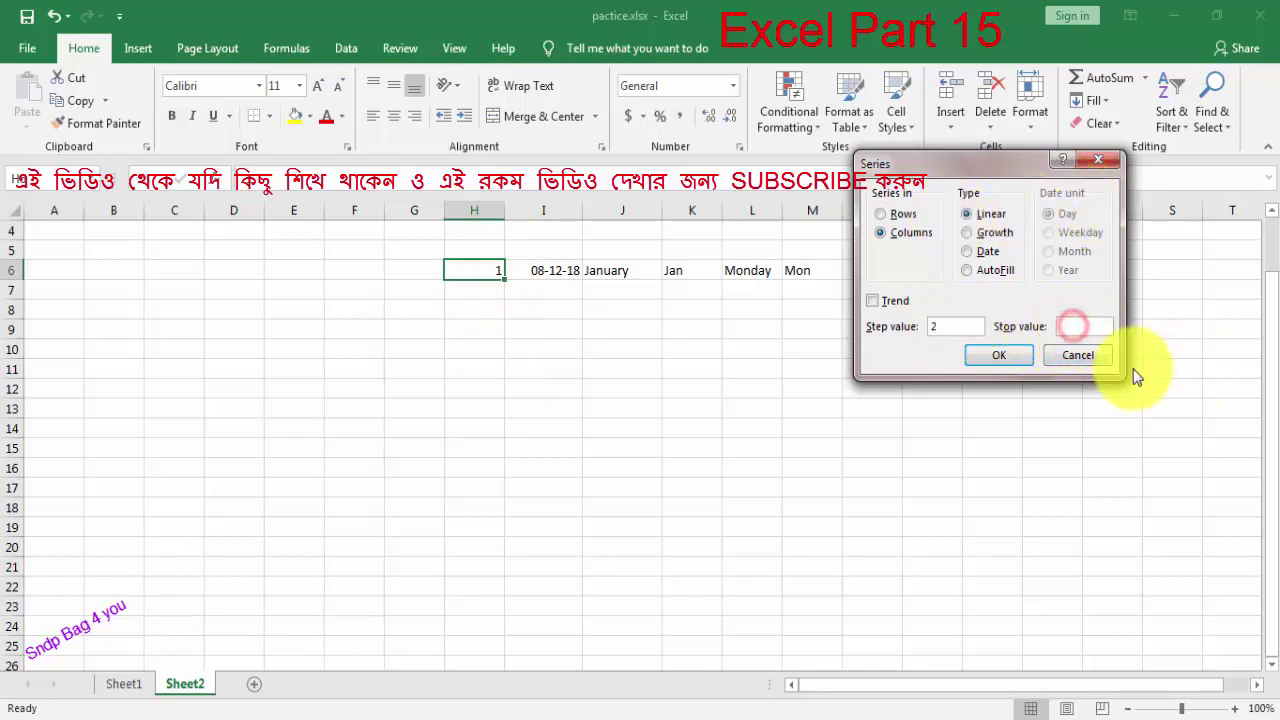
click(990, 354)
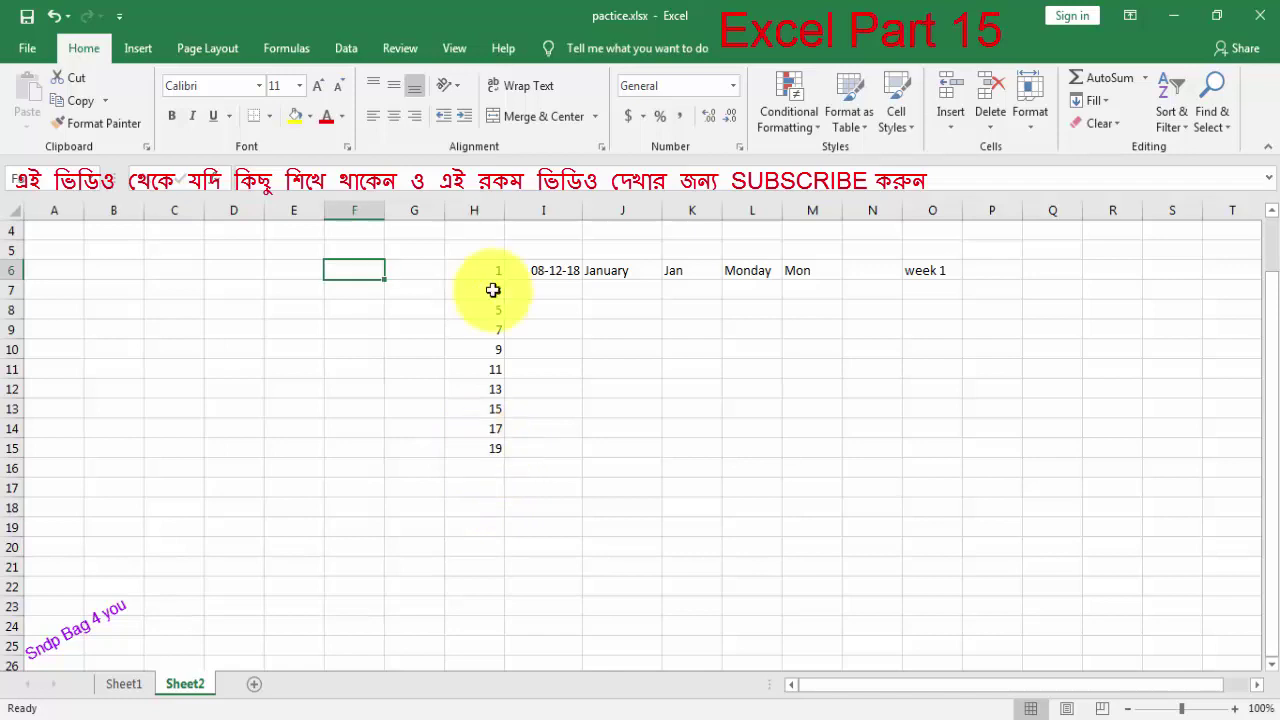
drag(493, 290, 506, 452)
key(Delete)
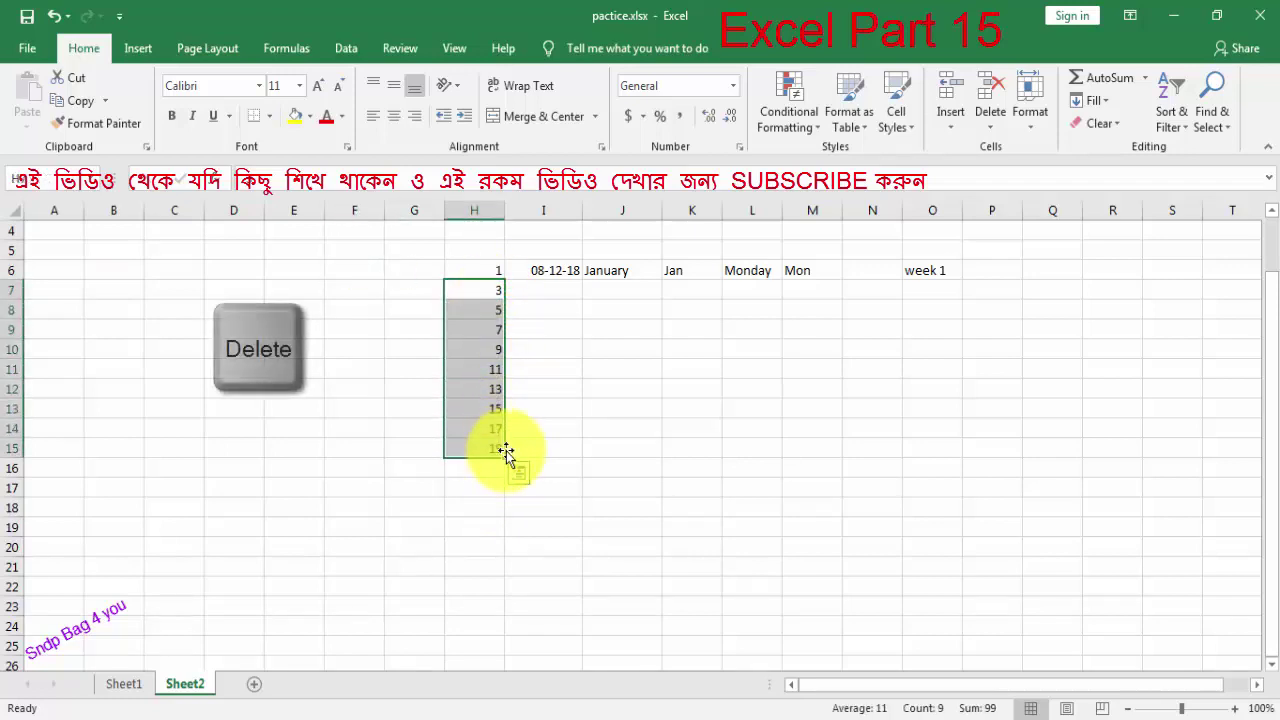
Step: Select H6:H22 and fill it as a linear step-1 series counting 1 to 17
click(535, 292)
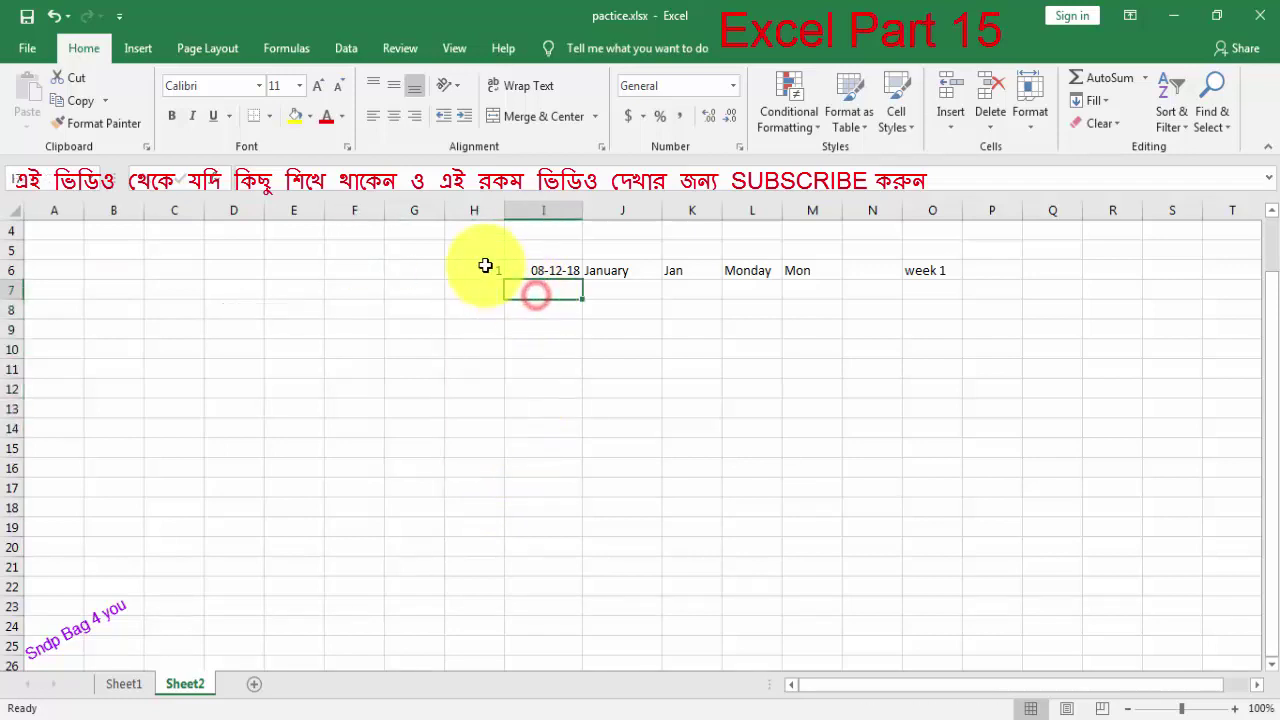
drag(485, 266, 474, 597)
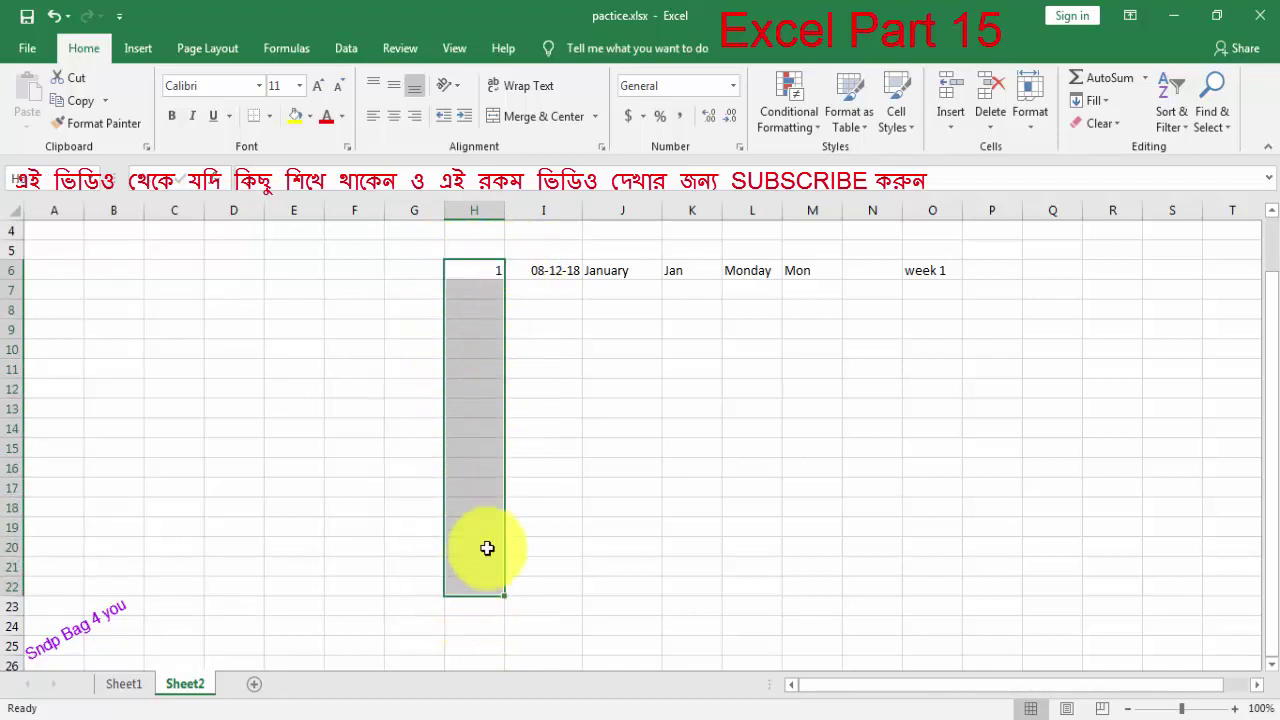
click(1107, 101)
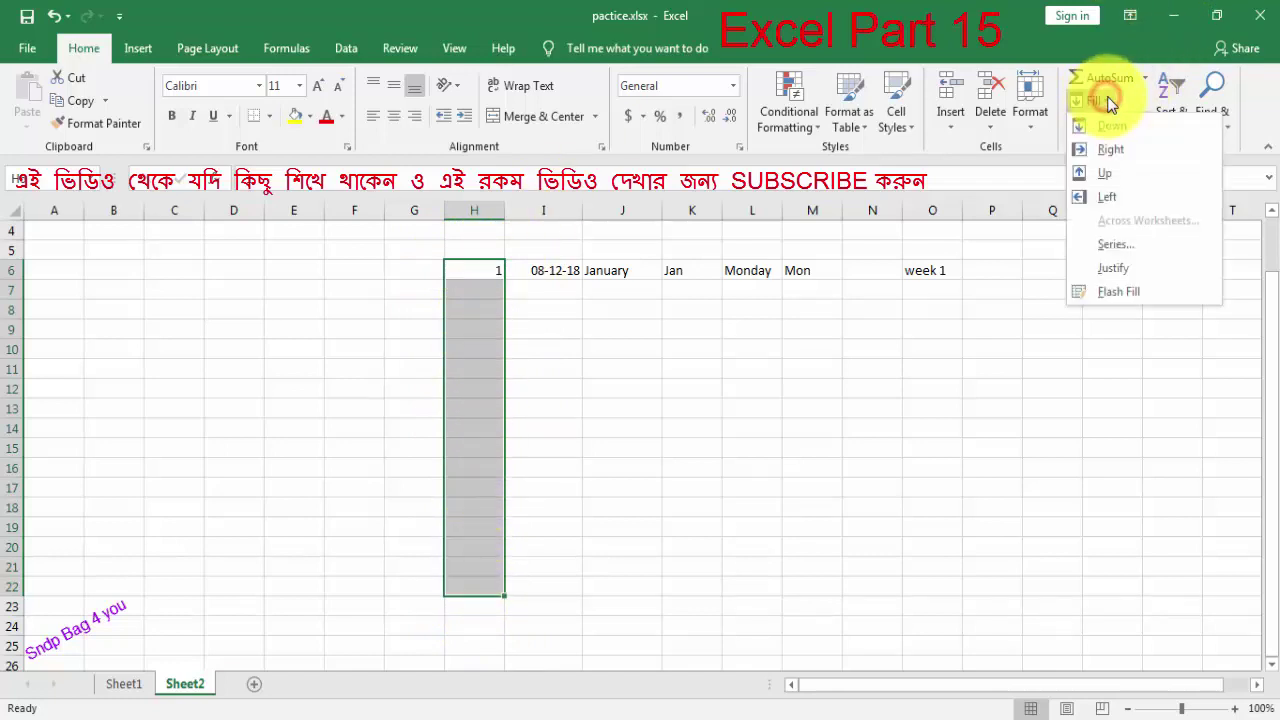
click(1118, 246)
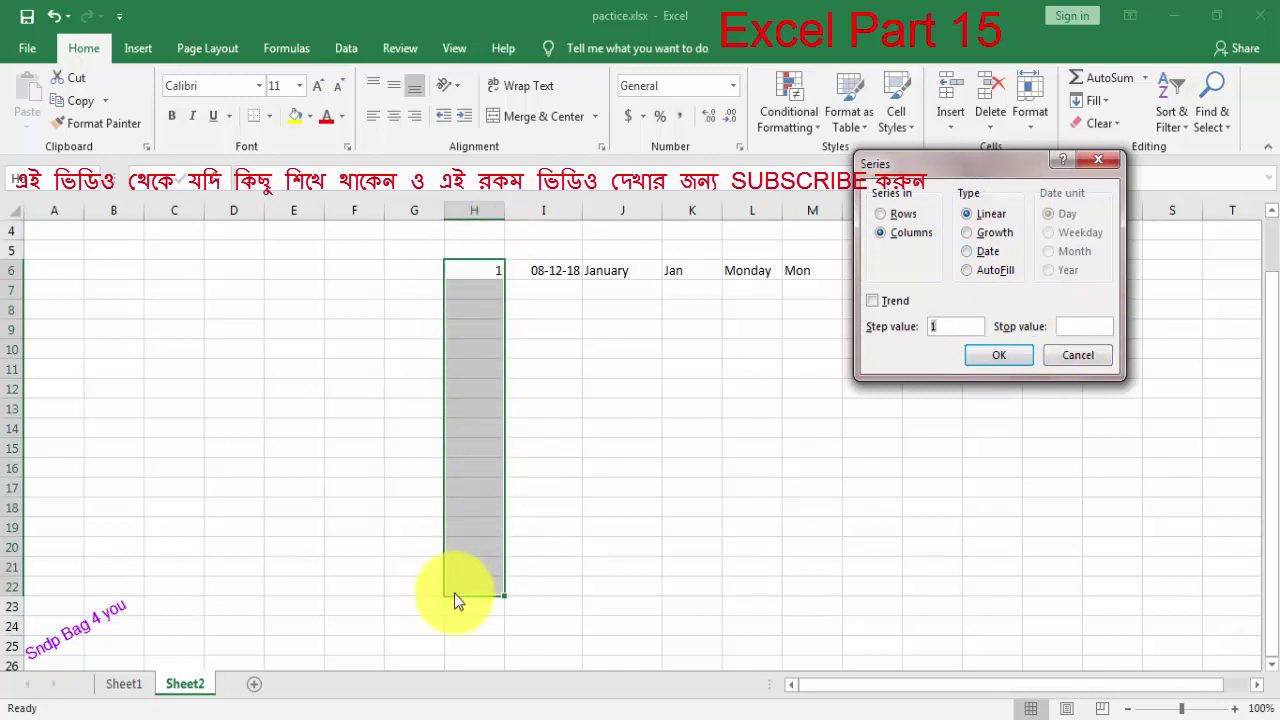
click(983, 350)
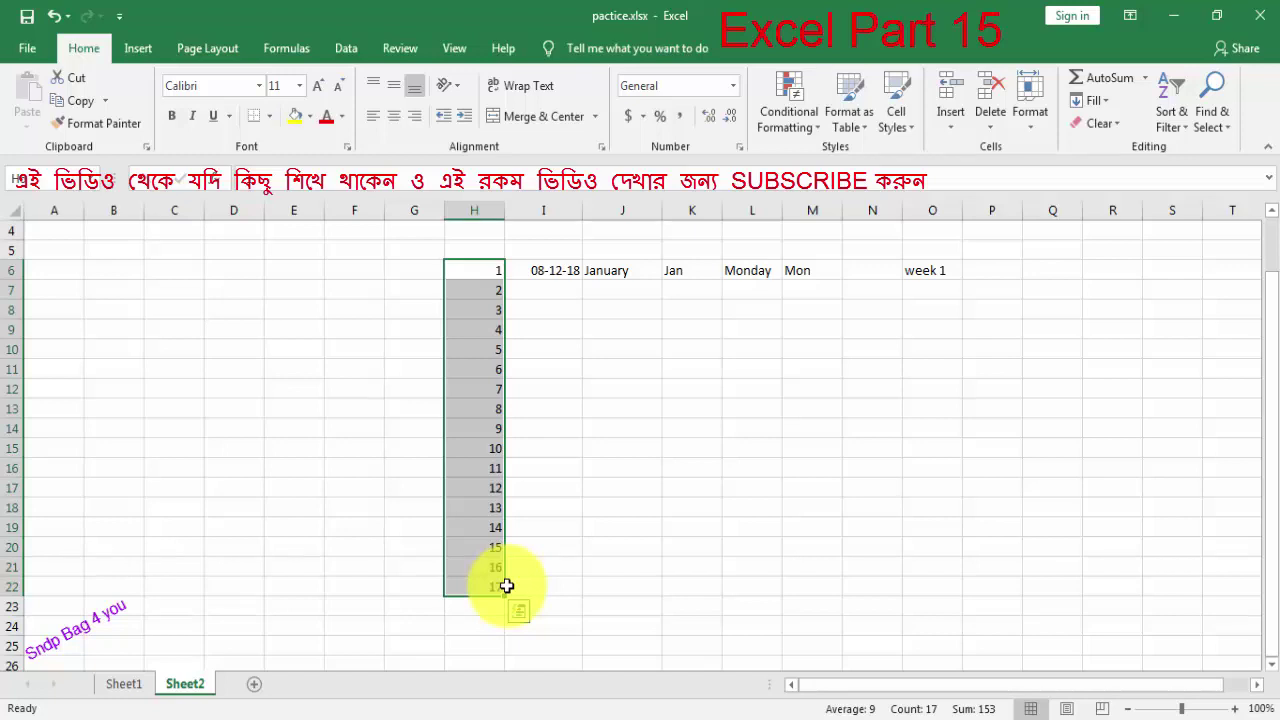
click(354, 271)
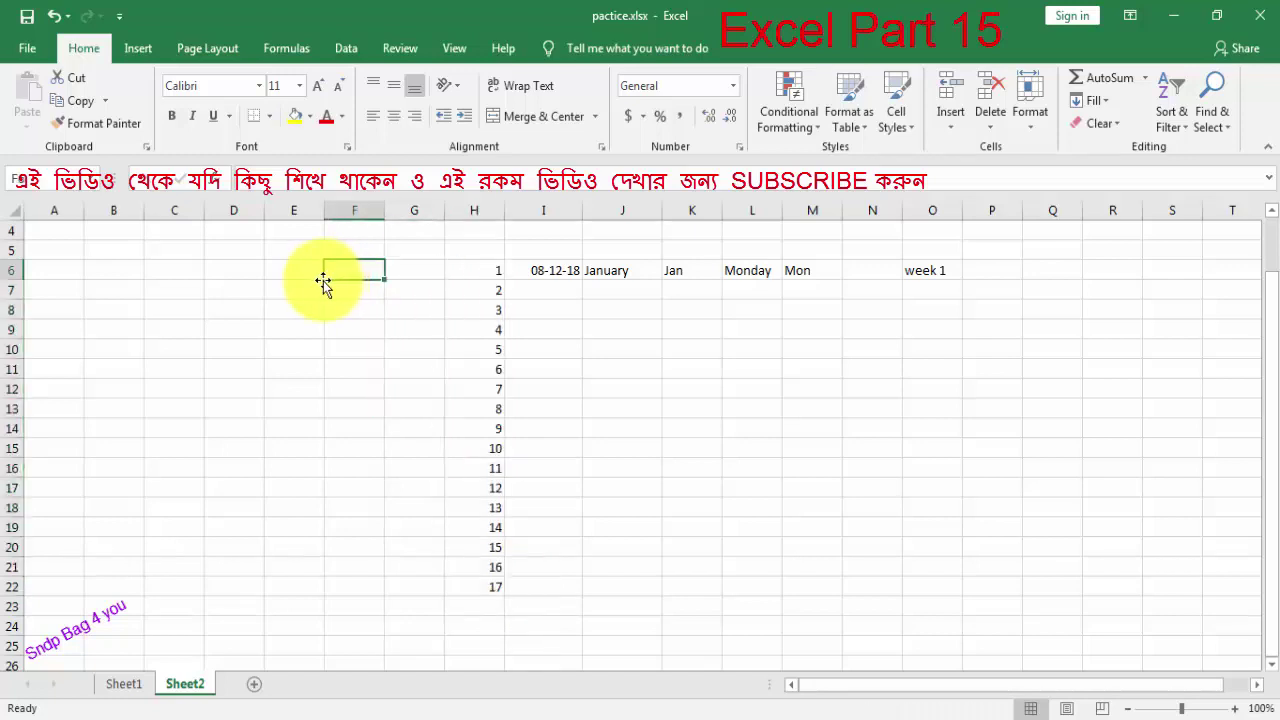
Step: Enter 1 in F6 and fill a Growth column series, step 2, stop 100, giving 1 to 64
text(1)
click(362, 322)
click(360, 271)
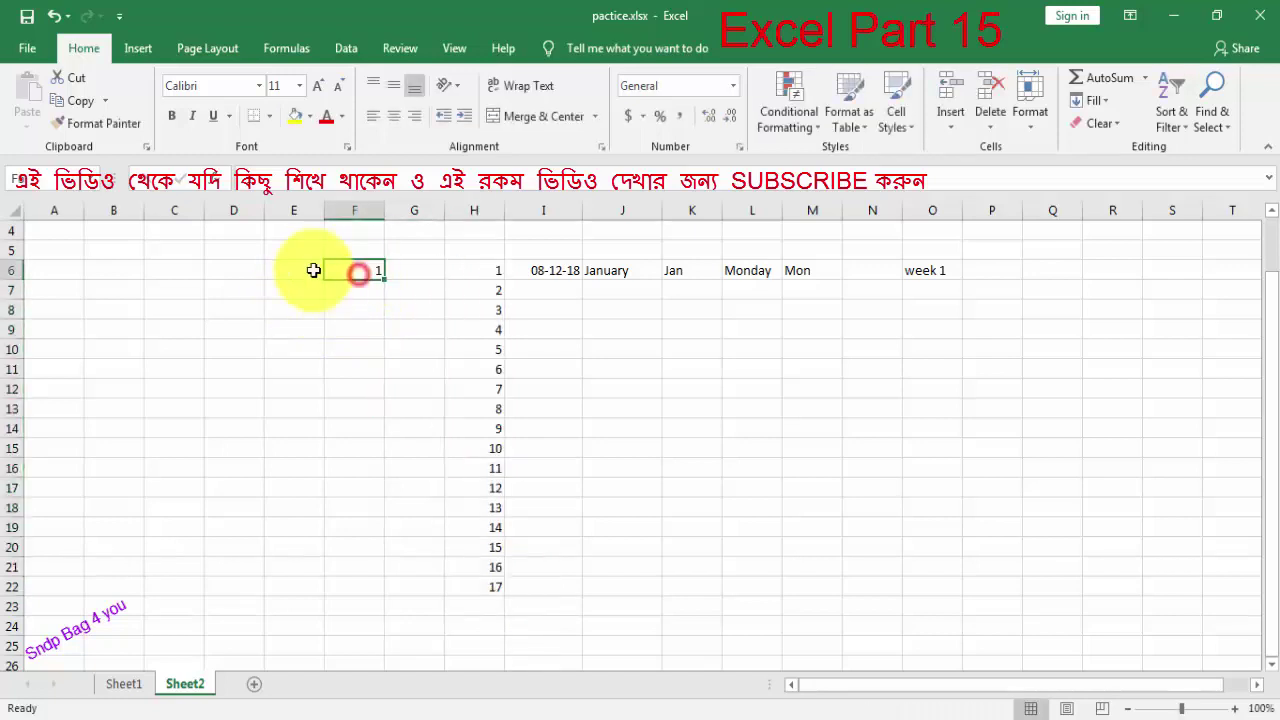
click(1100, 101)
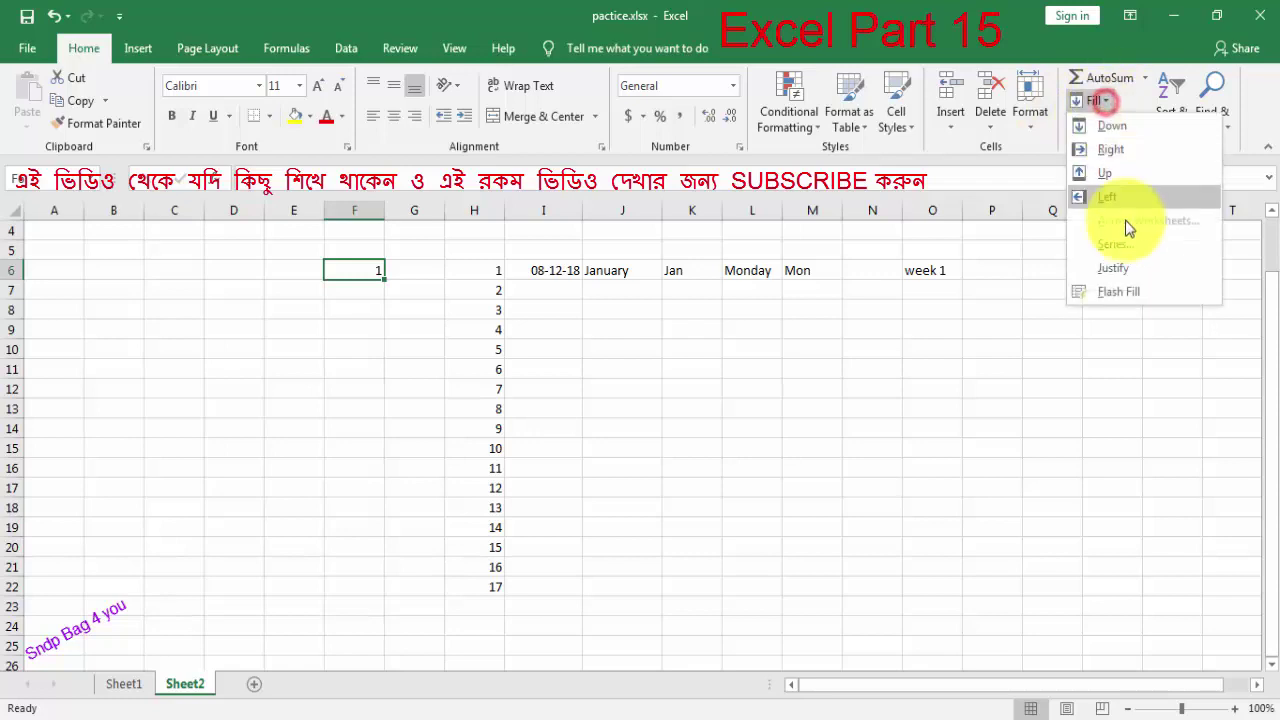
click(1126, 243)
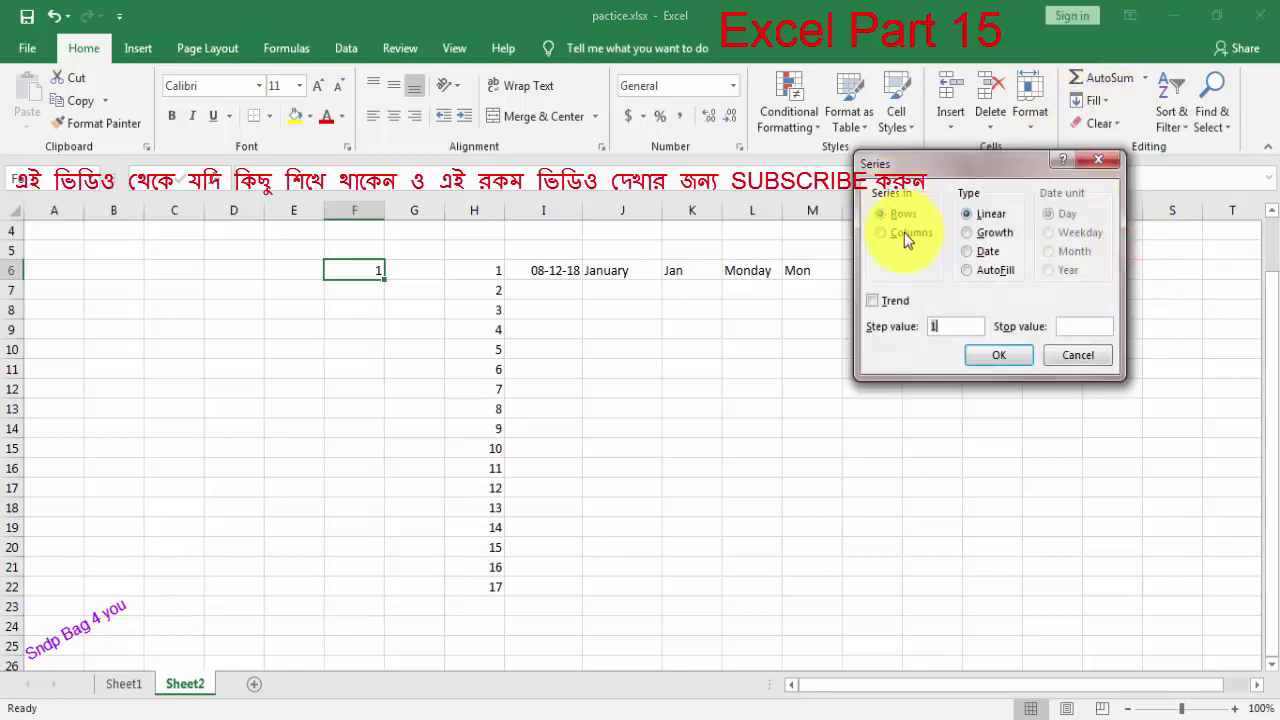
click(885, 232)
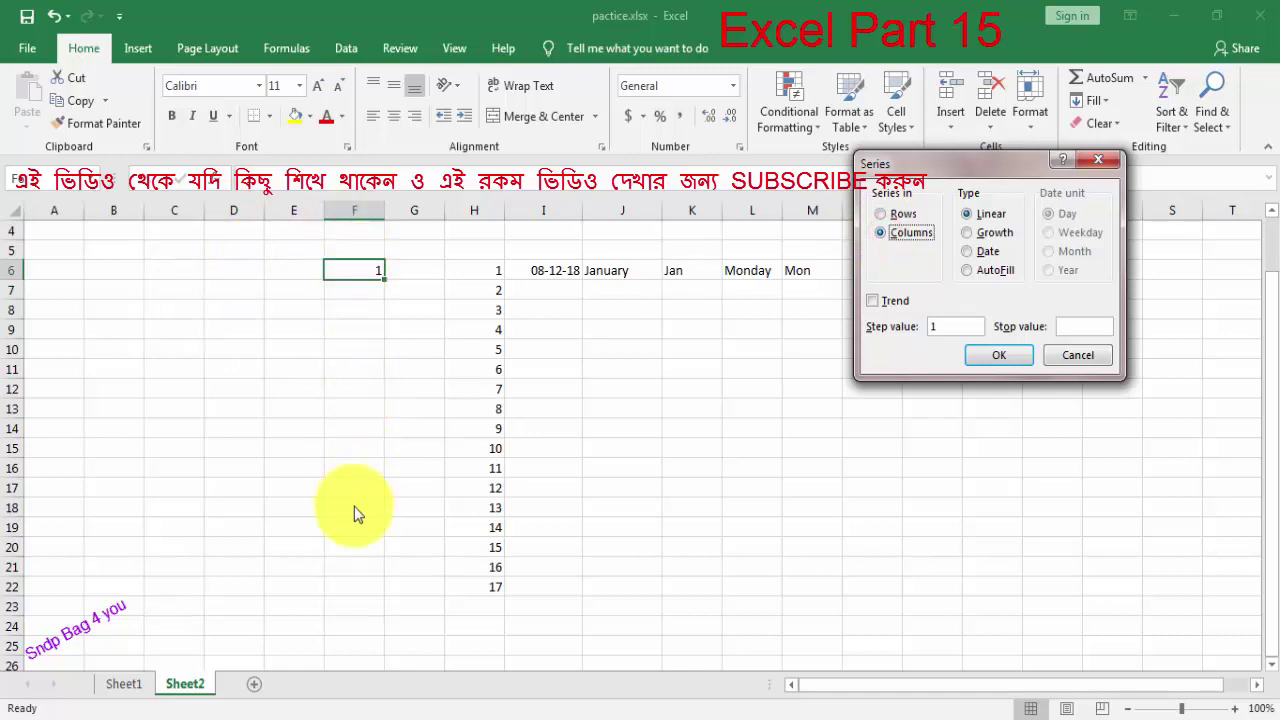
click(969, 232)
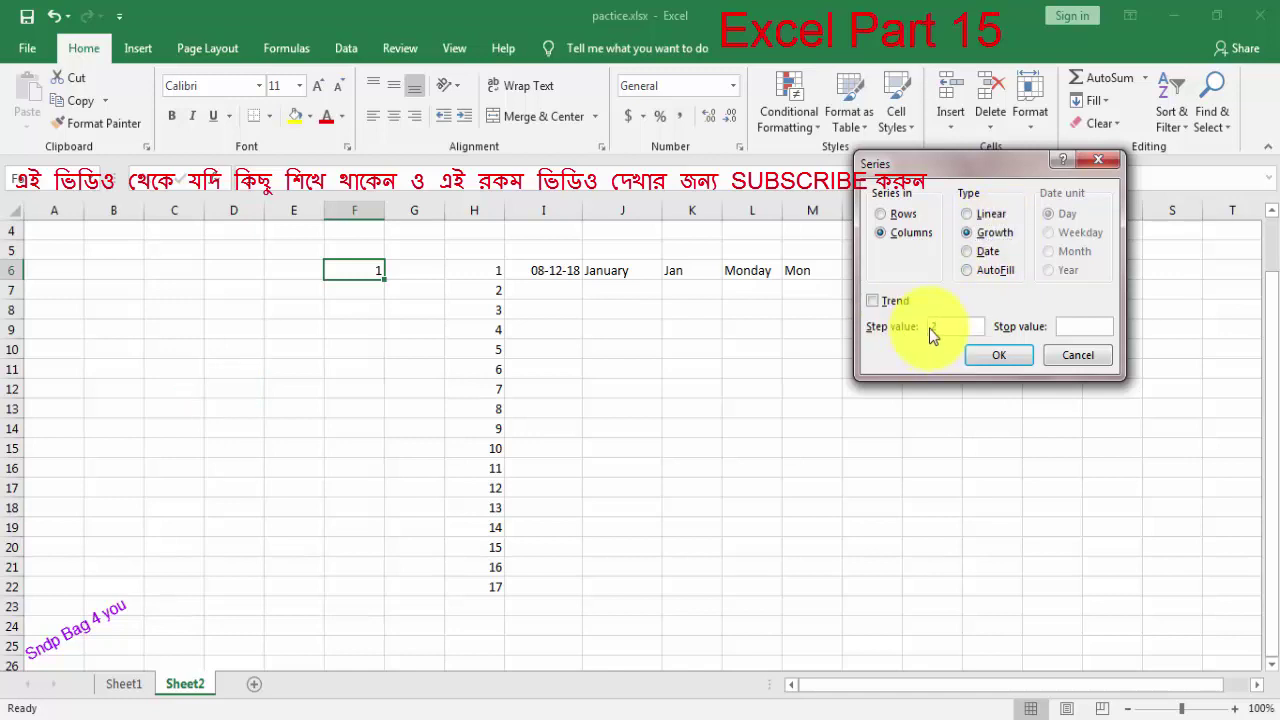
text(2)
text(00)
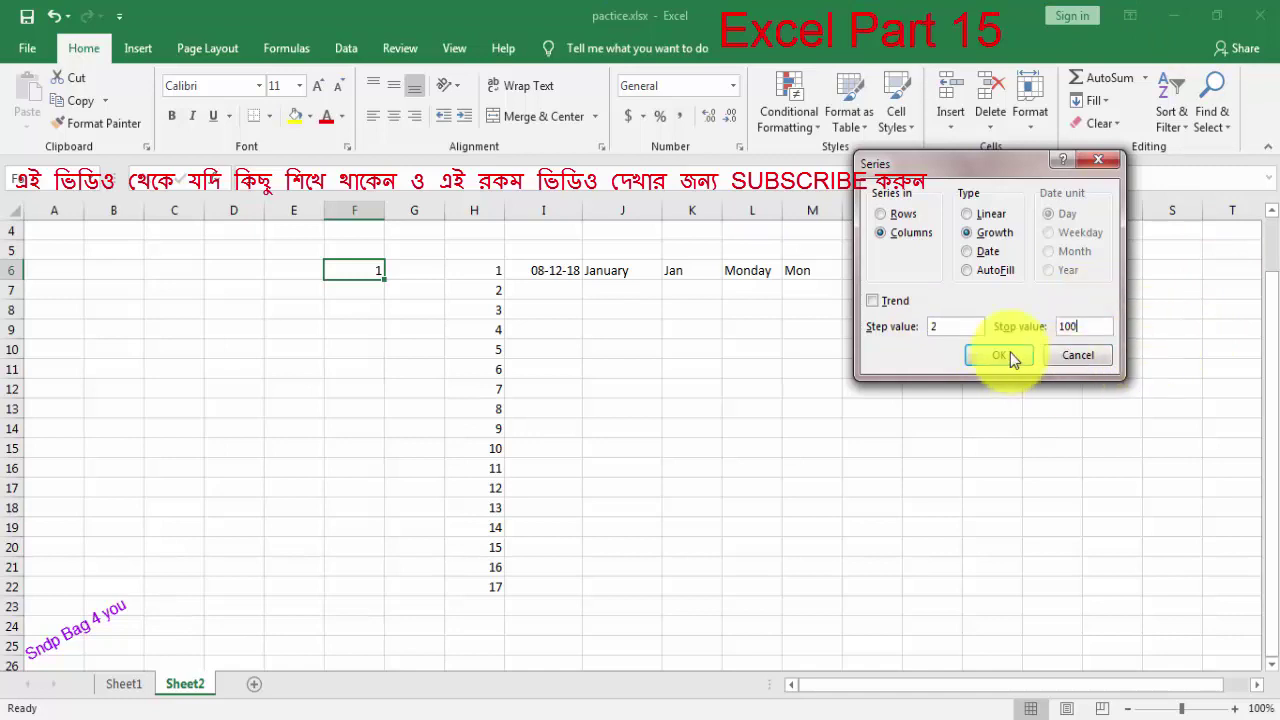
click(940, 326)
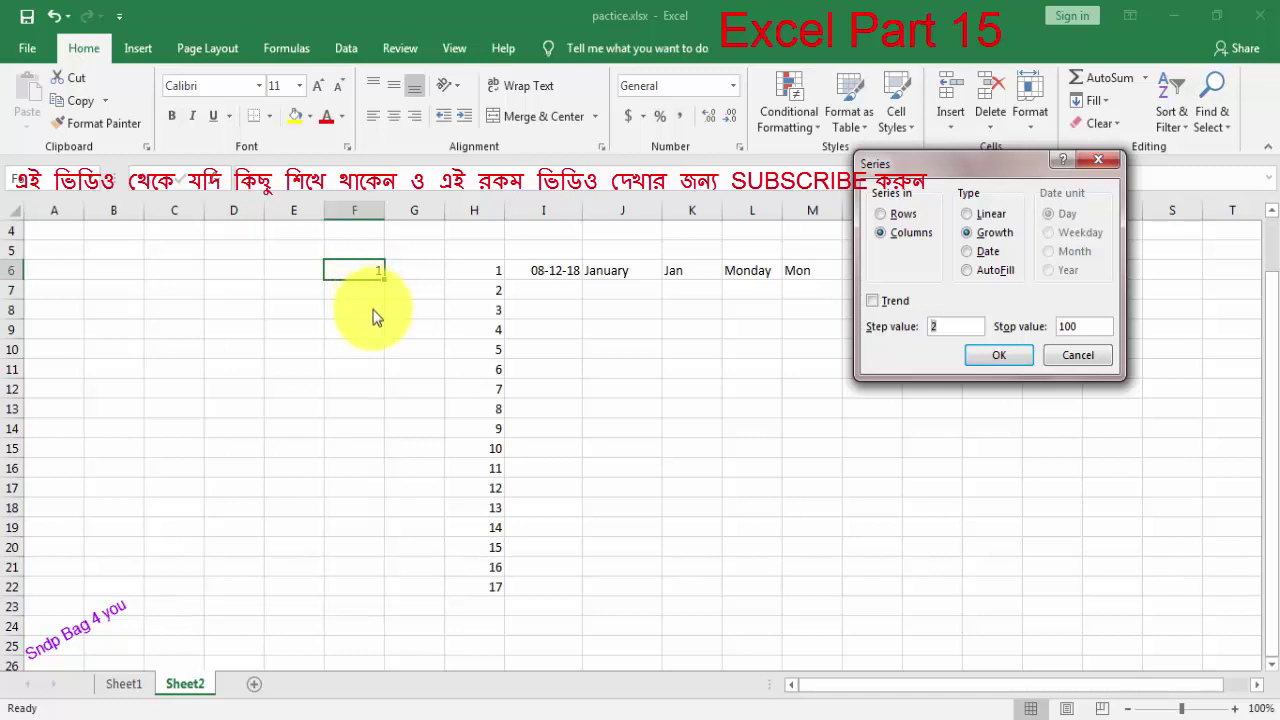
click(1001, 356)
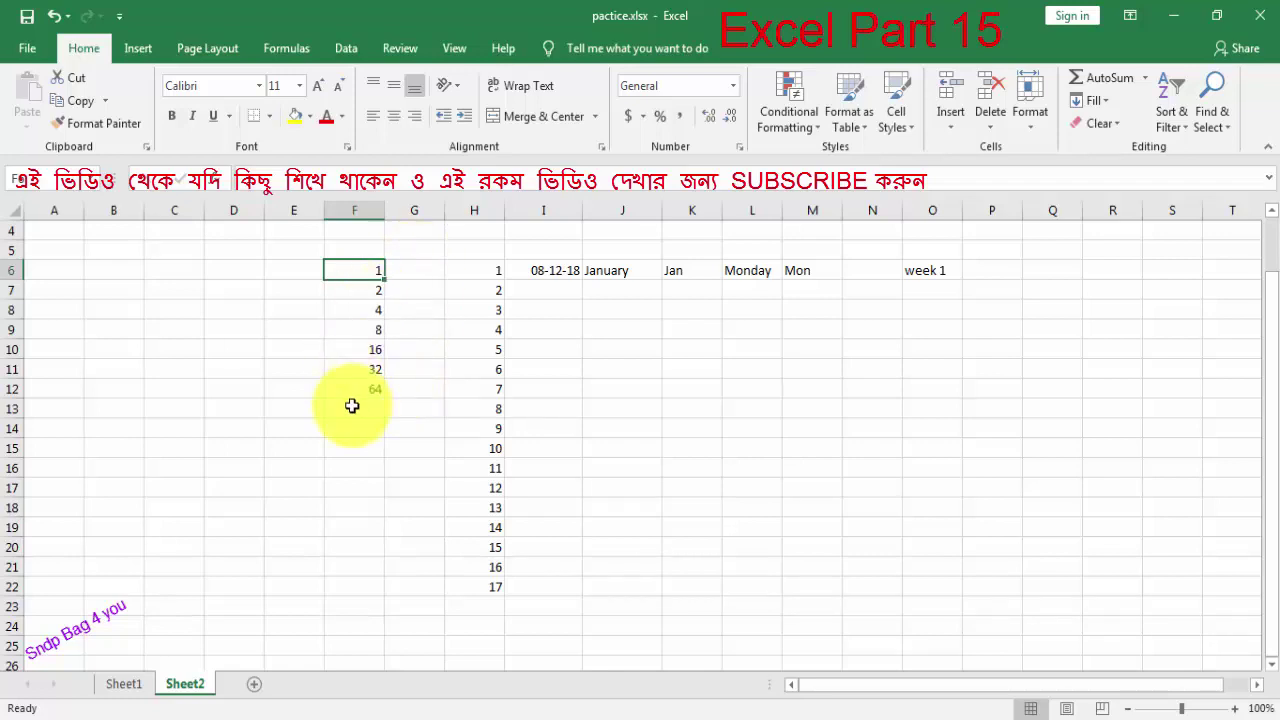
click(284, 280)
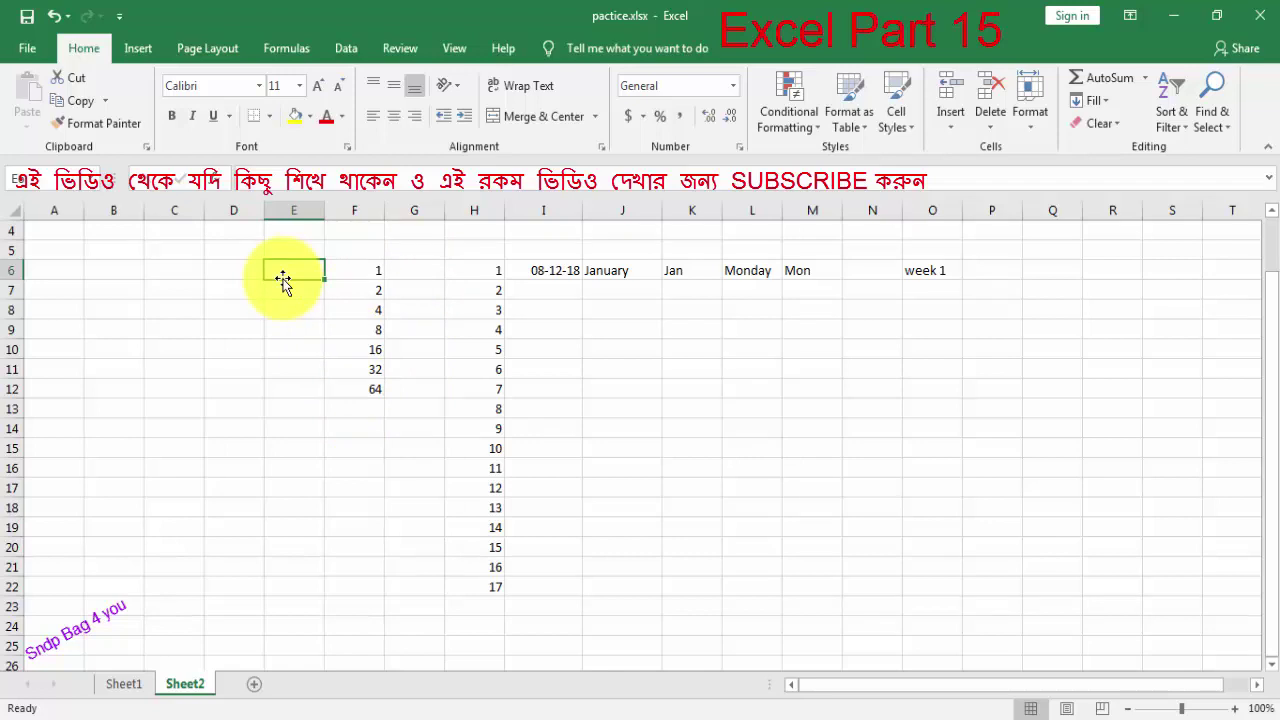
Step: Start E6 with 1 and extend the odd-number pattern down to 33 in E22
text(1)
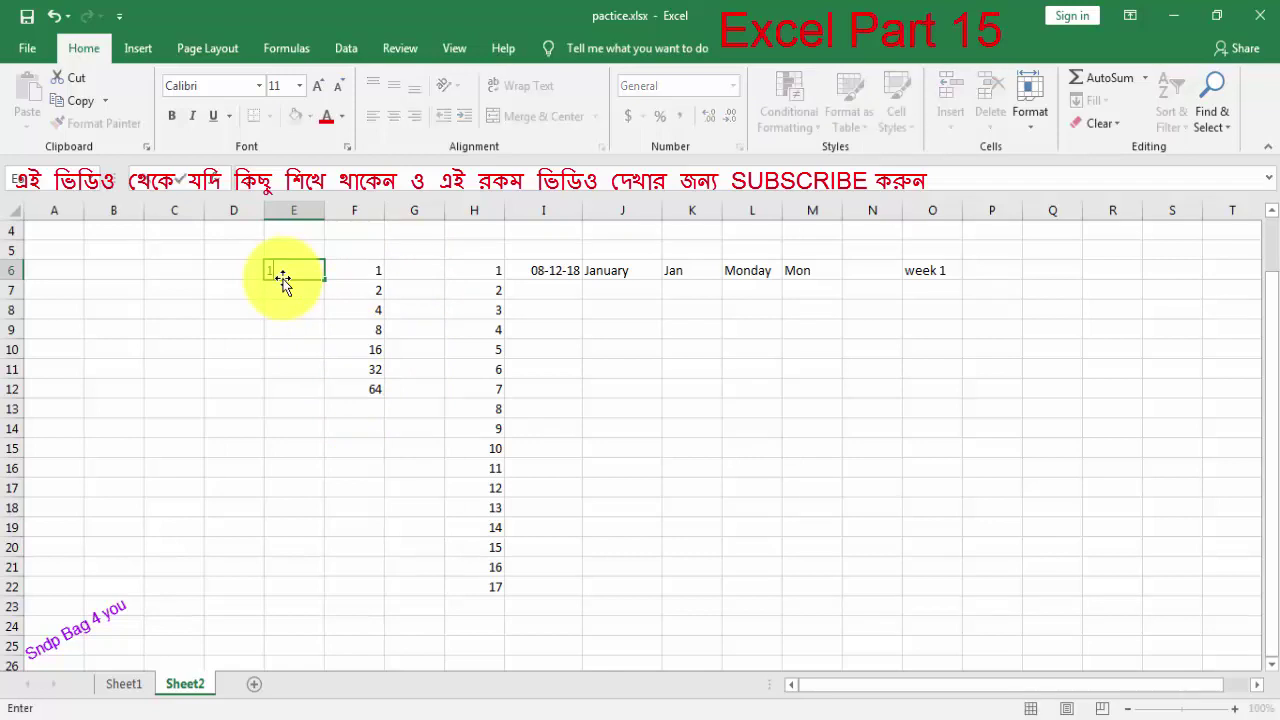
click(291, 290)
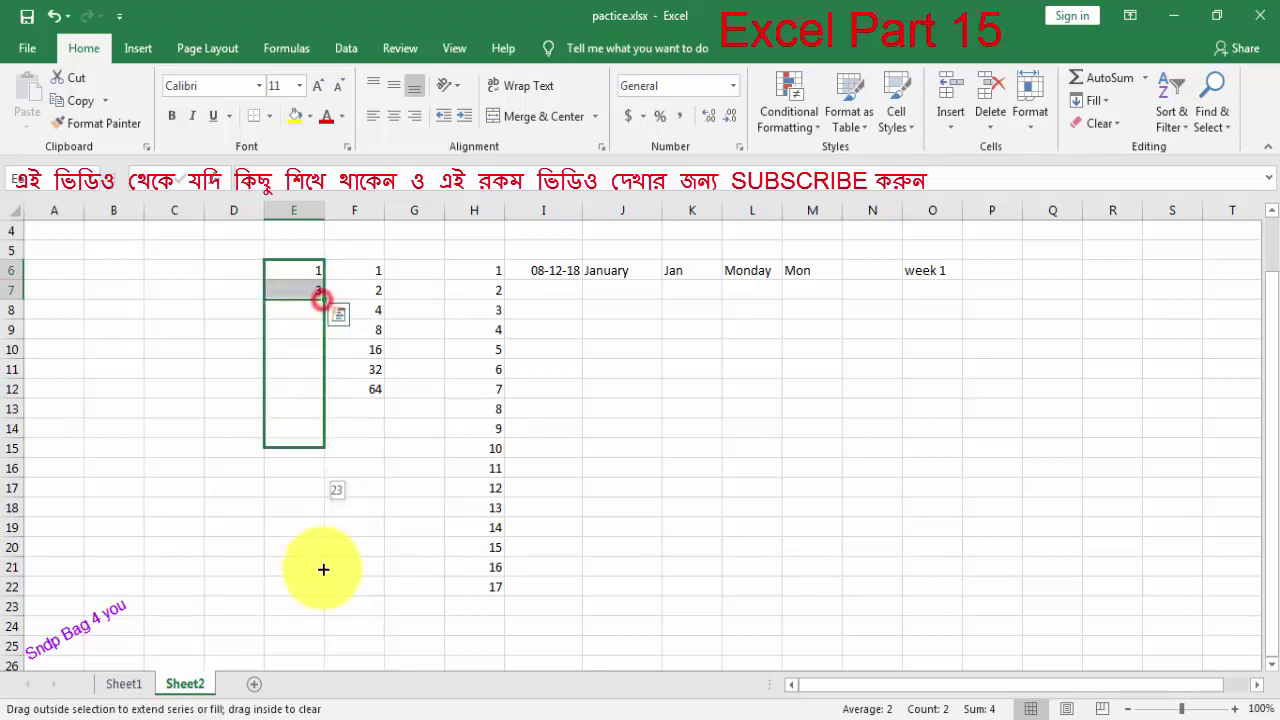
drag(323, 300, 325, 592)
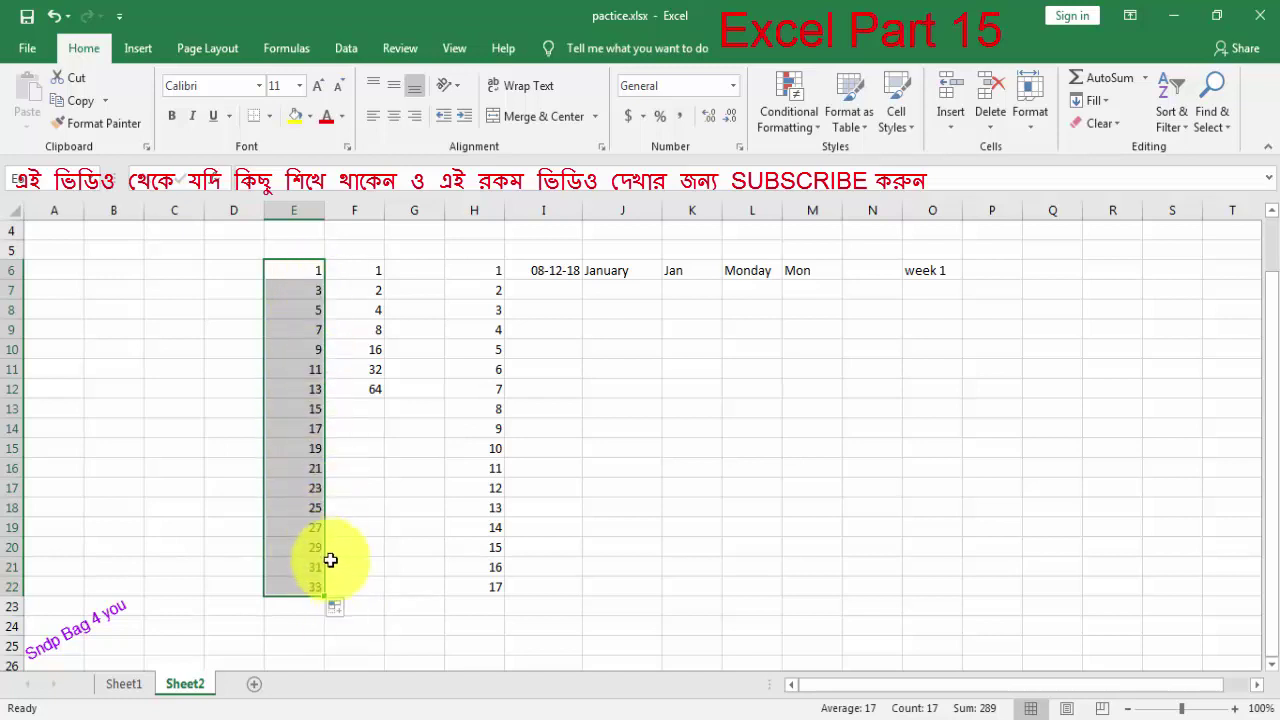
scroll(183, 280, up, 1)
click(240, 323)
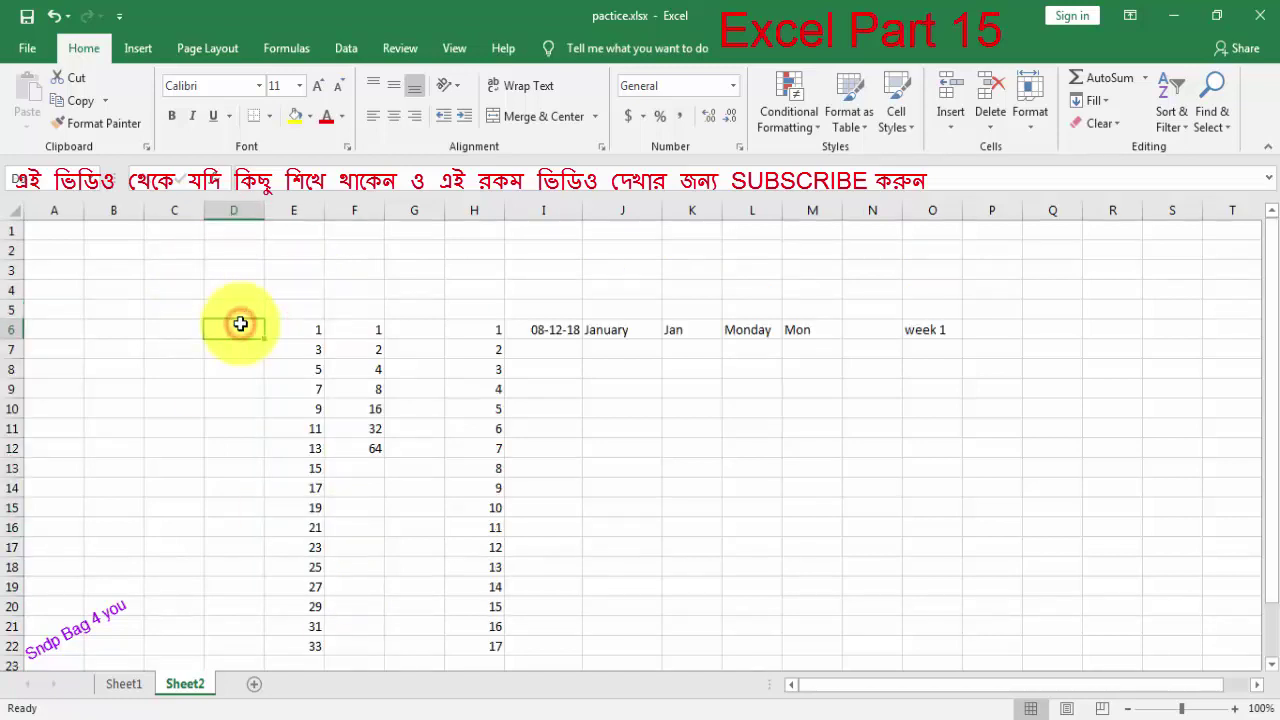
Step: Enter 1 in D6 and 5 in D7 and select both as the step-4 starting pattern
text(1)
key(Return)
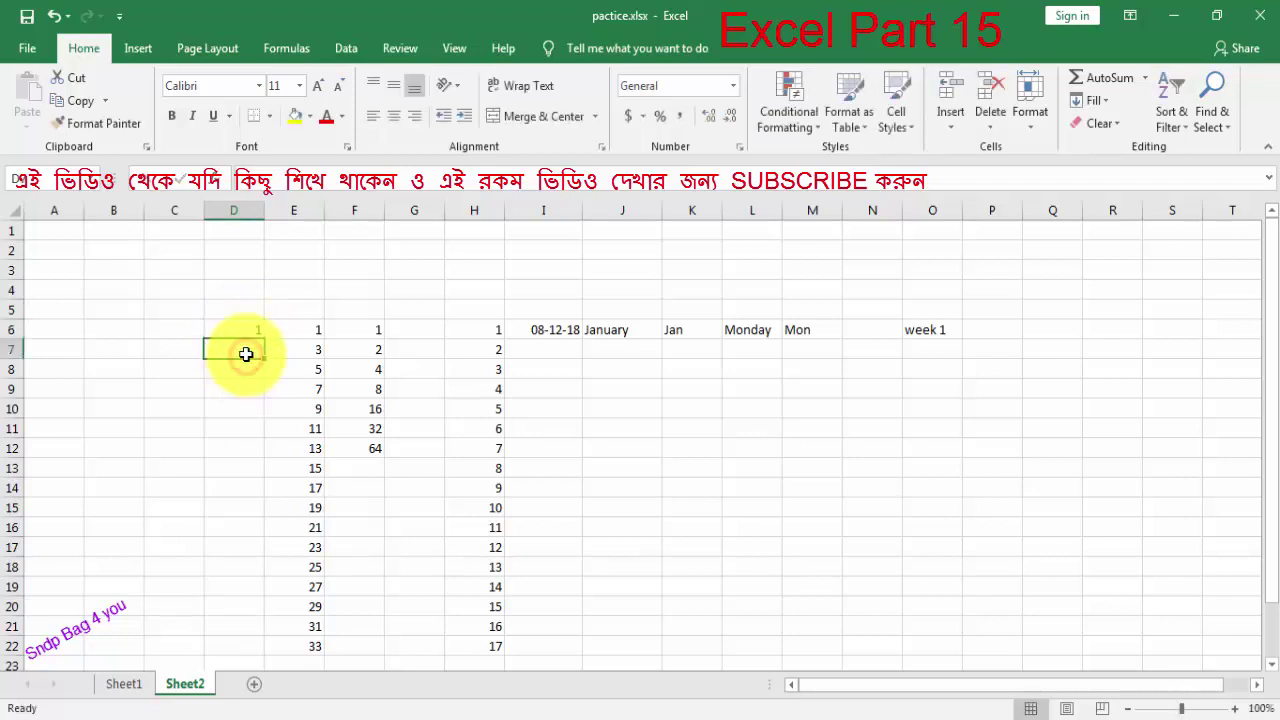
text(5)
click(286, 375)
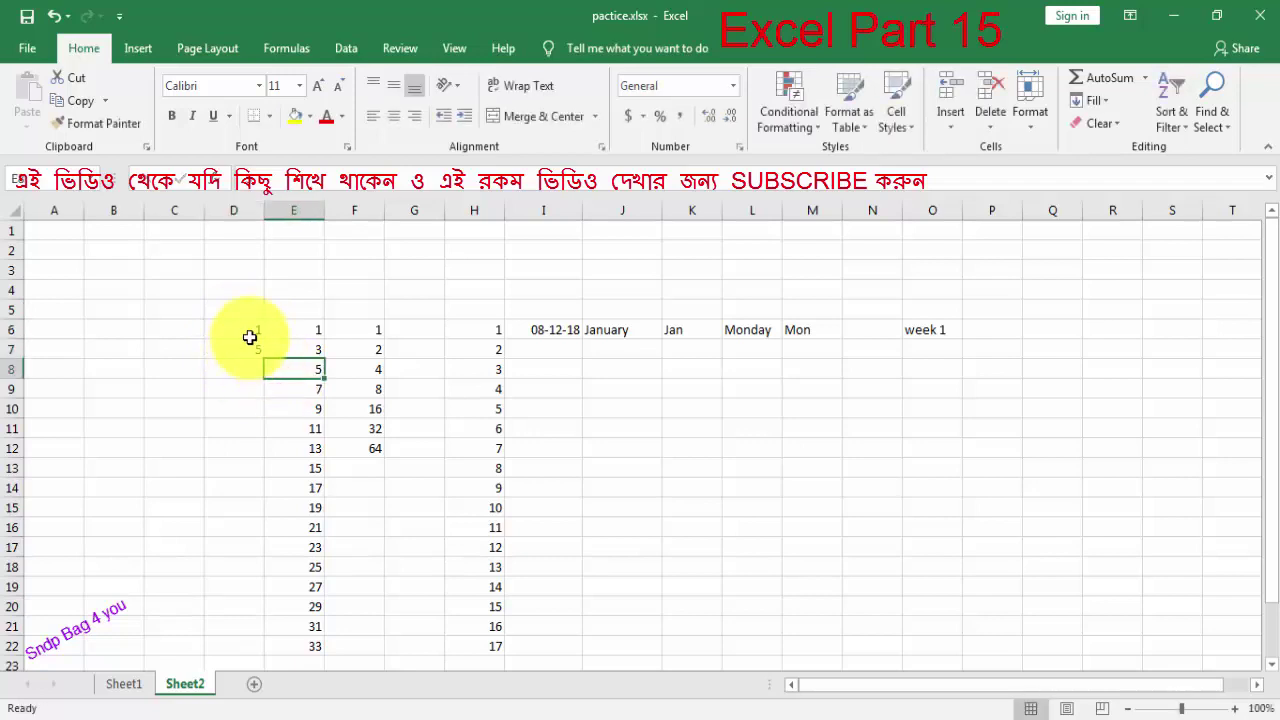
drag(253, 332, 259, 654)
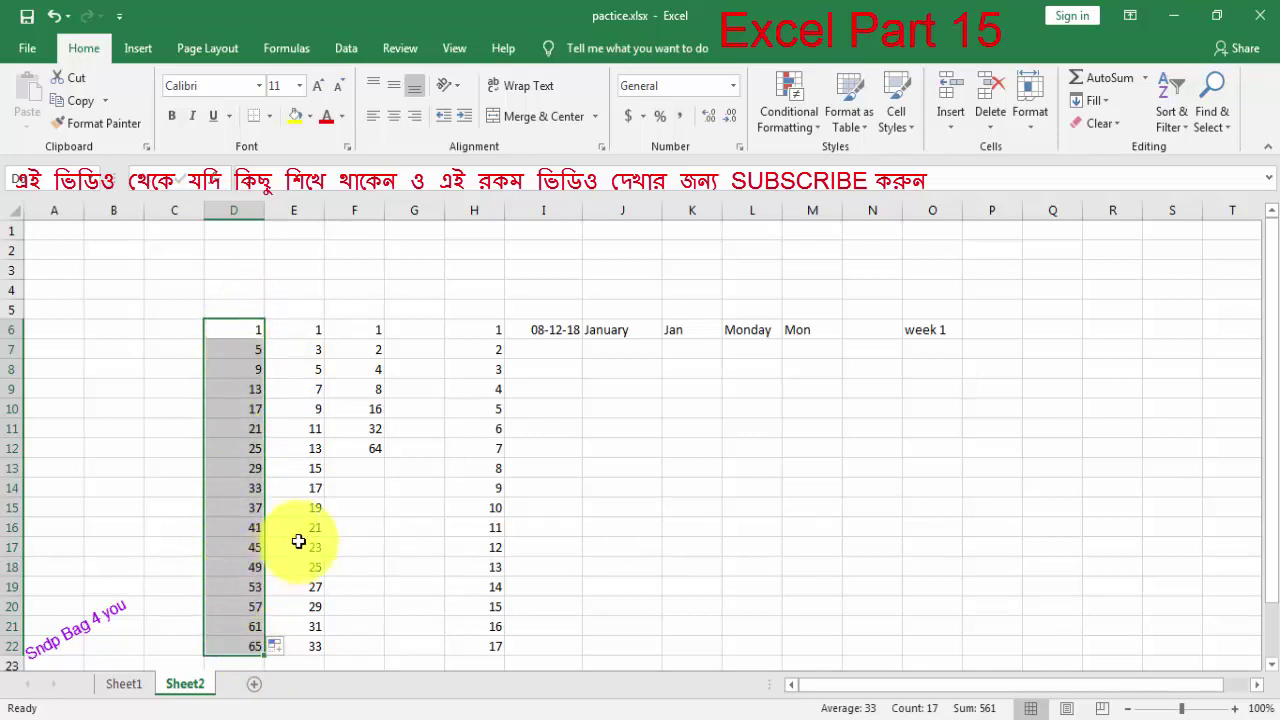
Step: Enter 1 in J8 with green text on a purple background, font size 18
click(640, 369)
text(1)
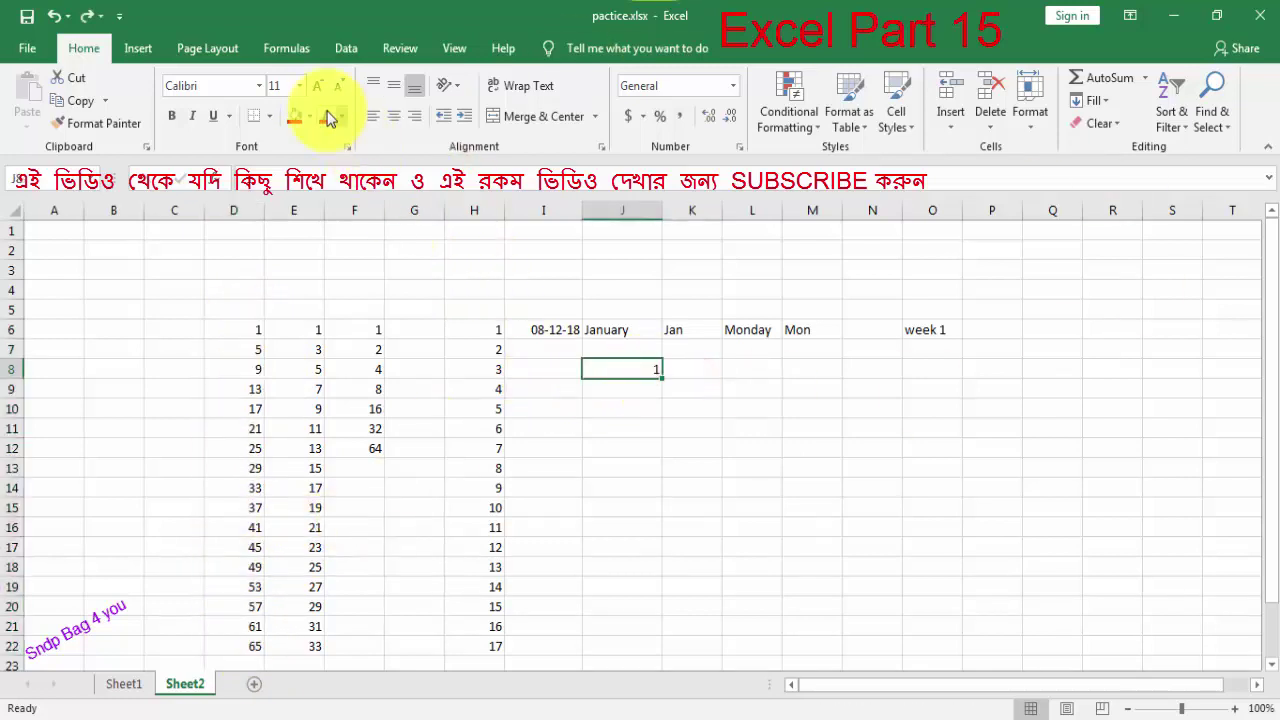
click(345, 120)
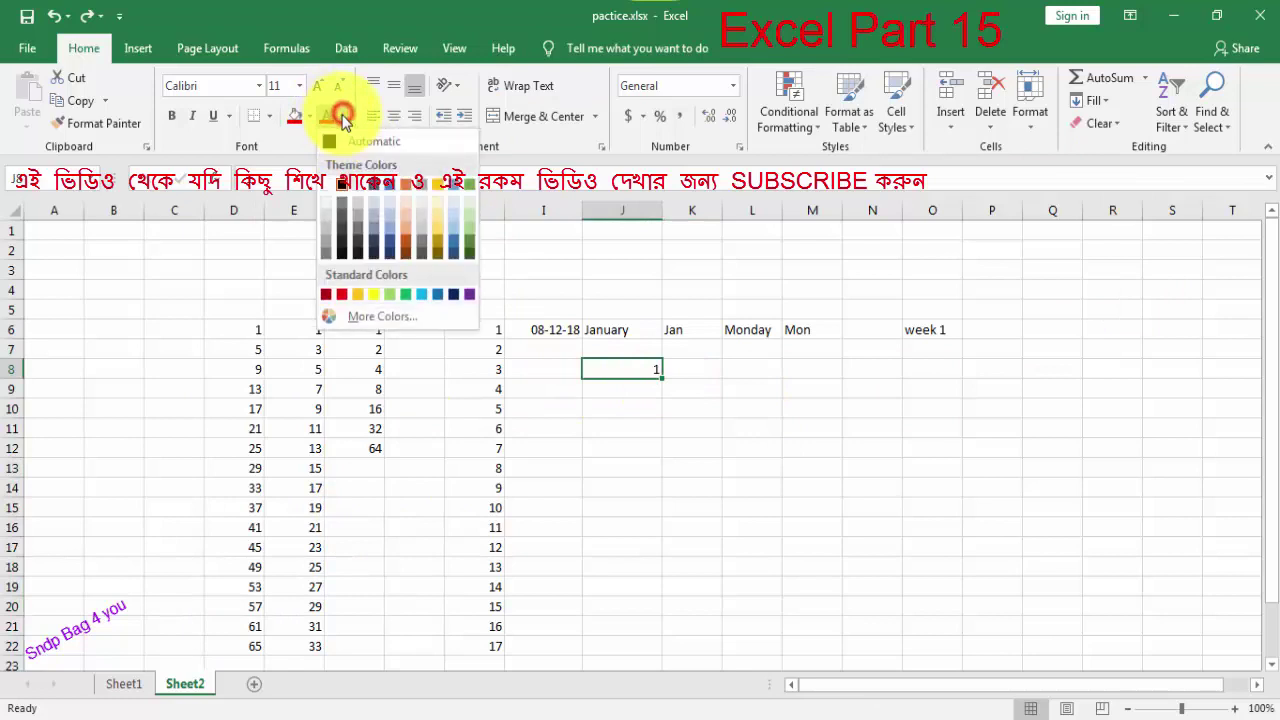
click(405, 290)
click(310, 116)
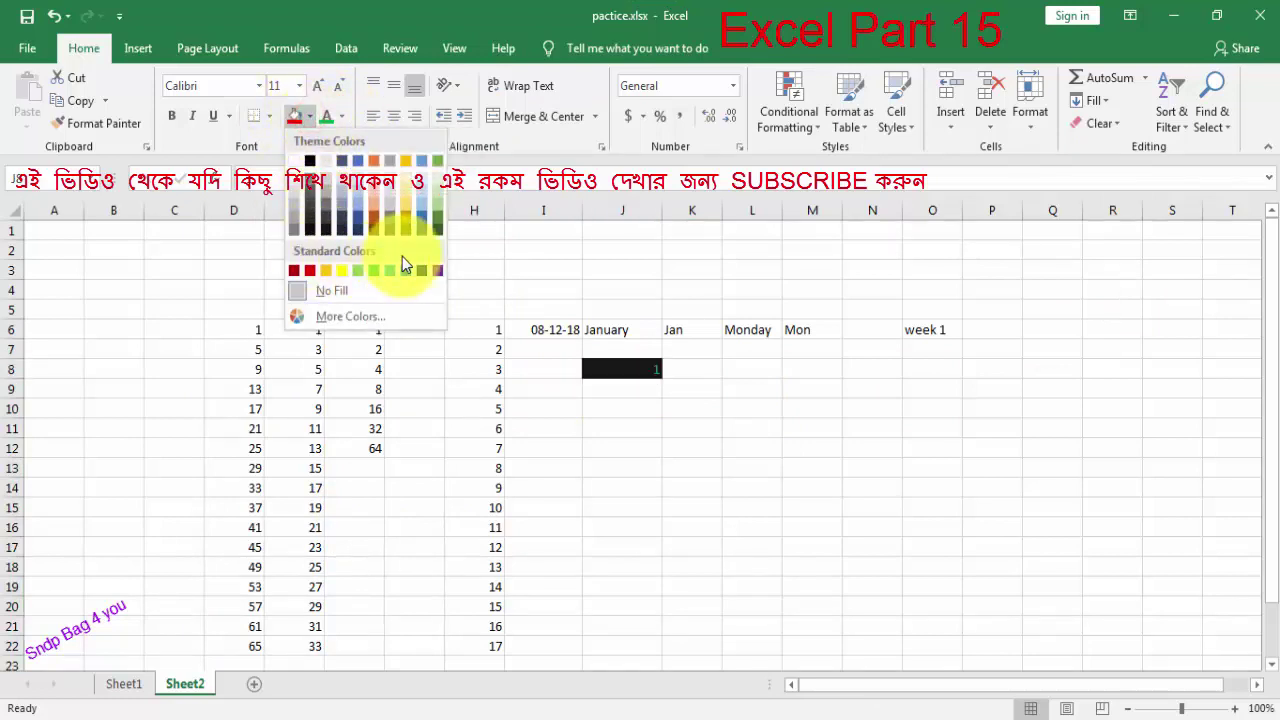
click(437, 271)
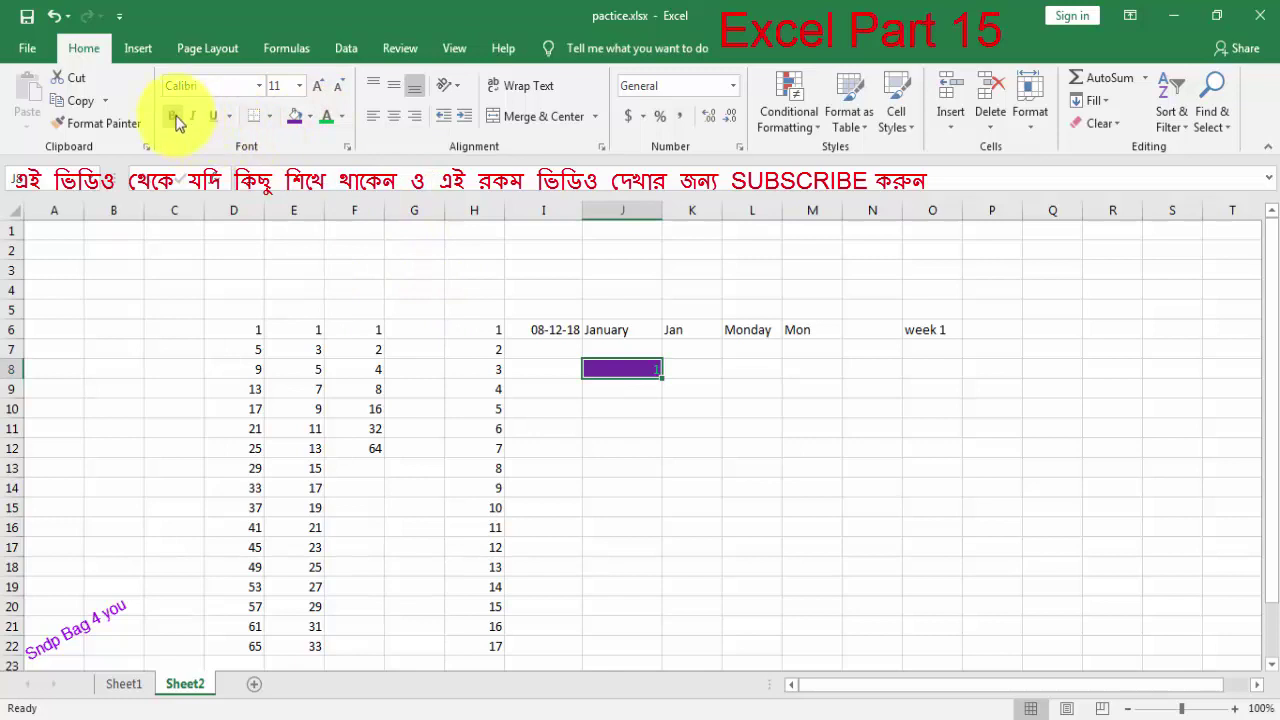
click(315, 87)
click(315, 87)
click(315, 87)
click(714, 407)
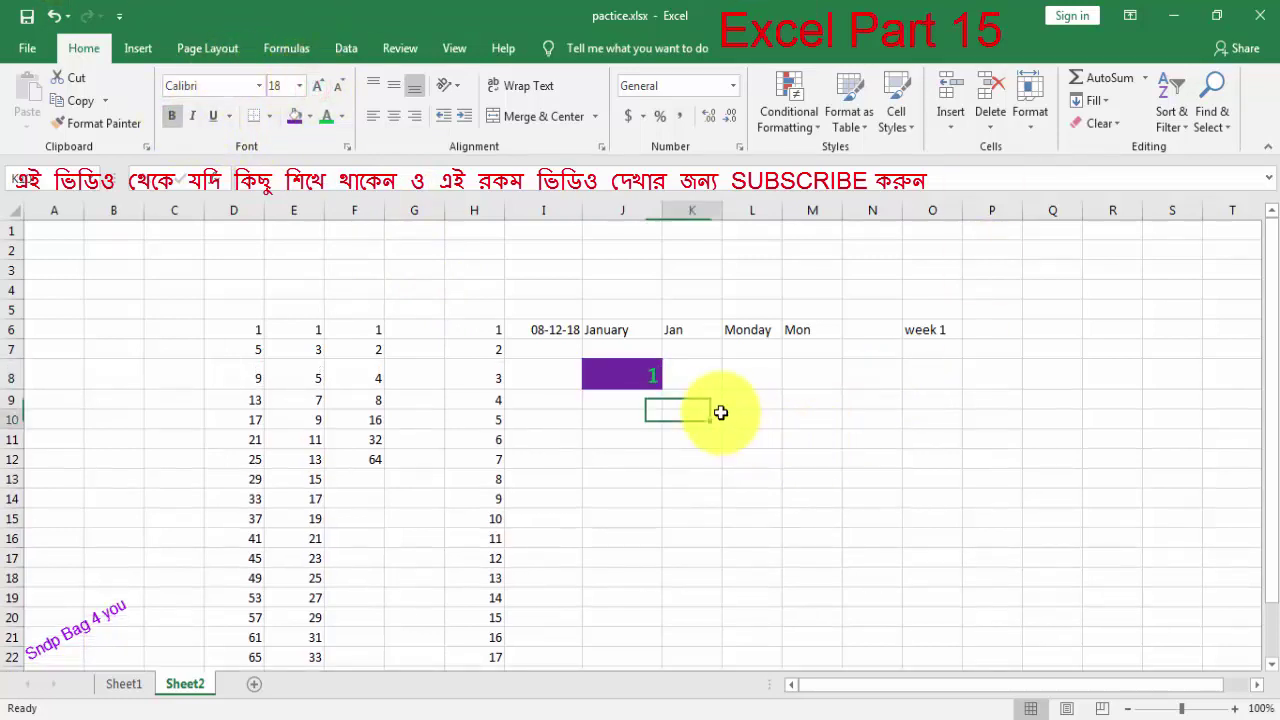
Step: Copy J8's formatted 1 down column J to J22 with the fill handle
click(648, 377)
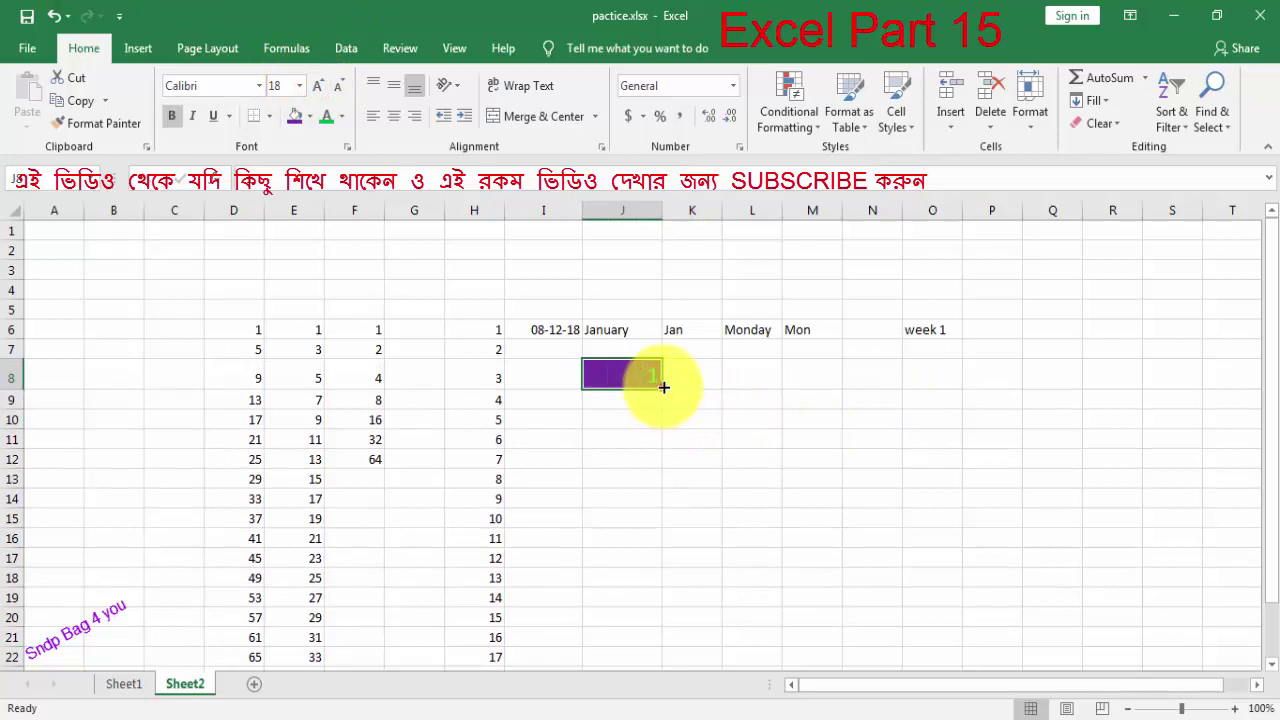
drag(664, 387, 666, 656)
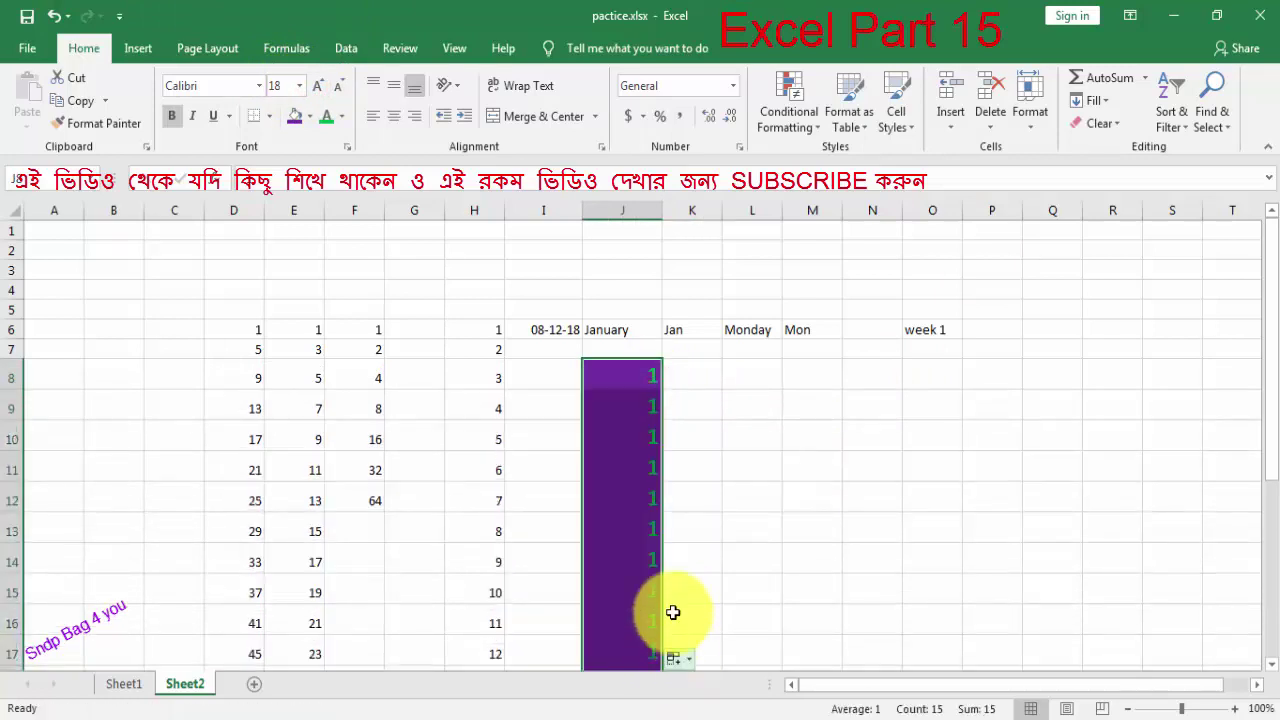
drag(1270, 414, 1257, 623)
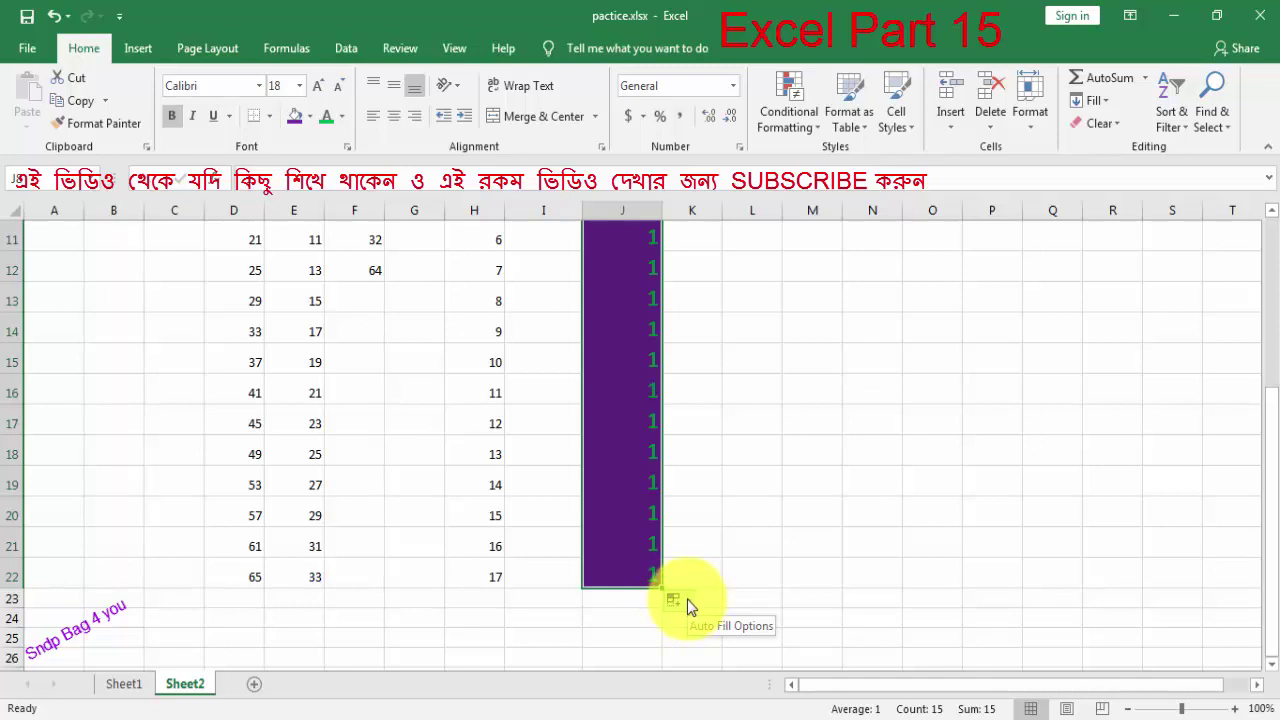
Step: Switch the copied cells to Fill Formatting Only, then enter 2 in J9 and 36 in J10
click(687, 599)
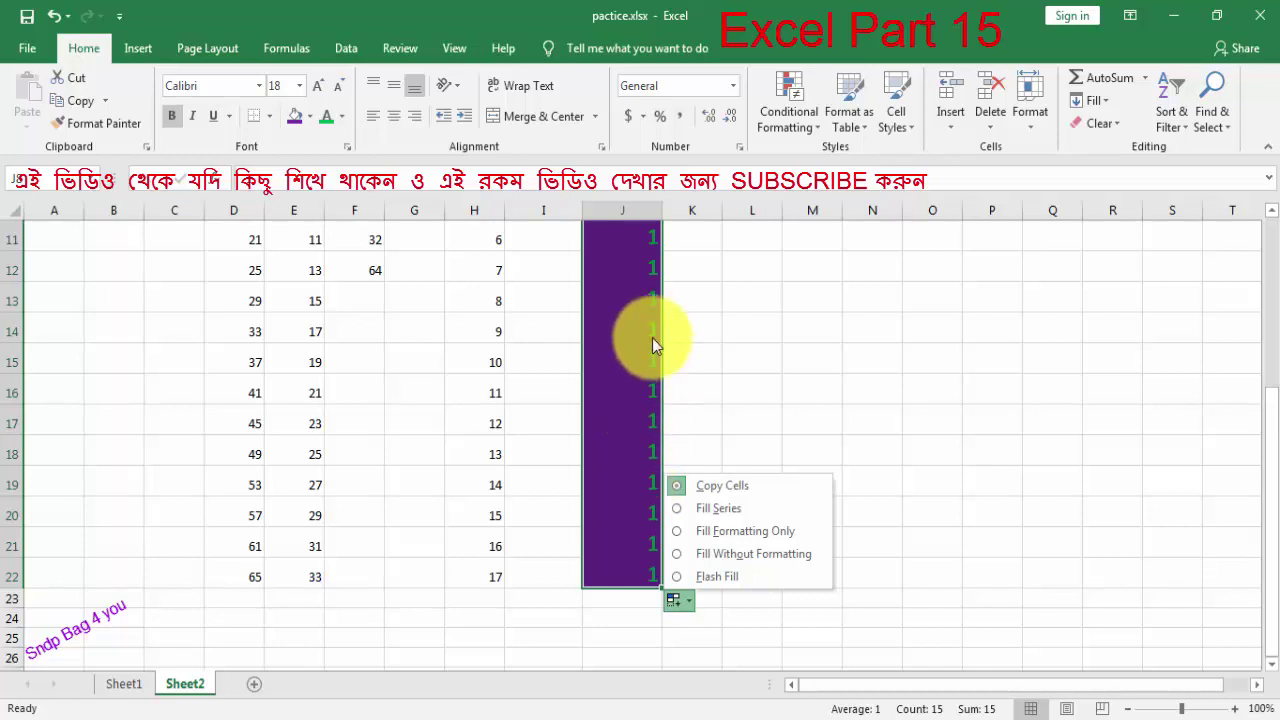
click(686, 531)
click(634, 265)
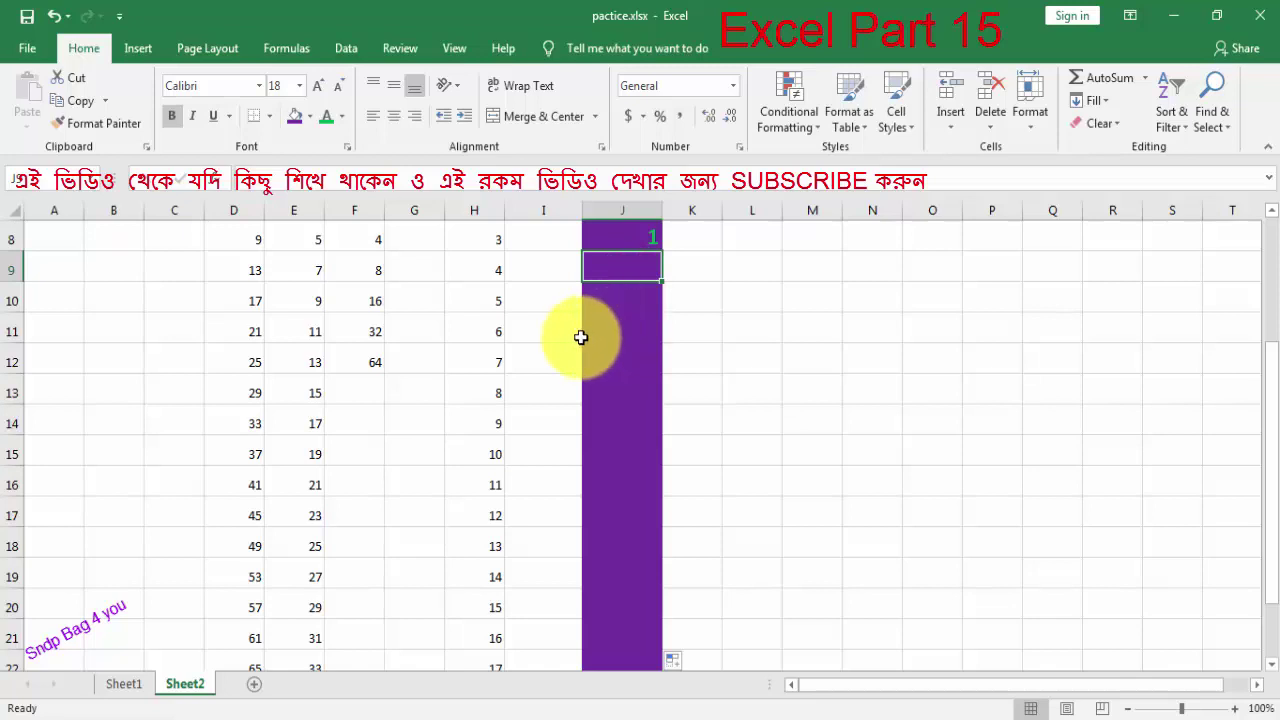
text(2)
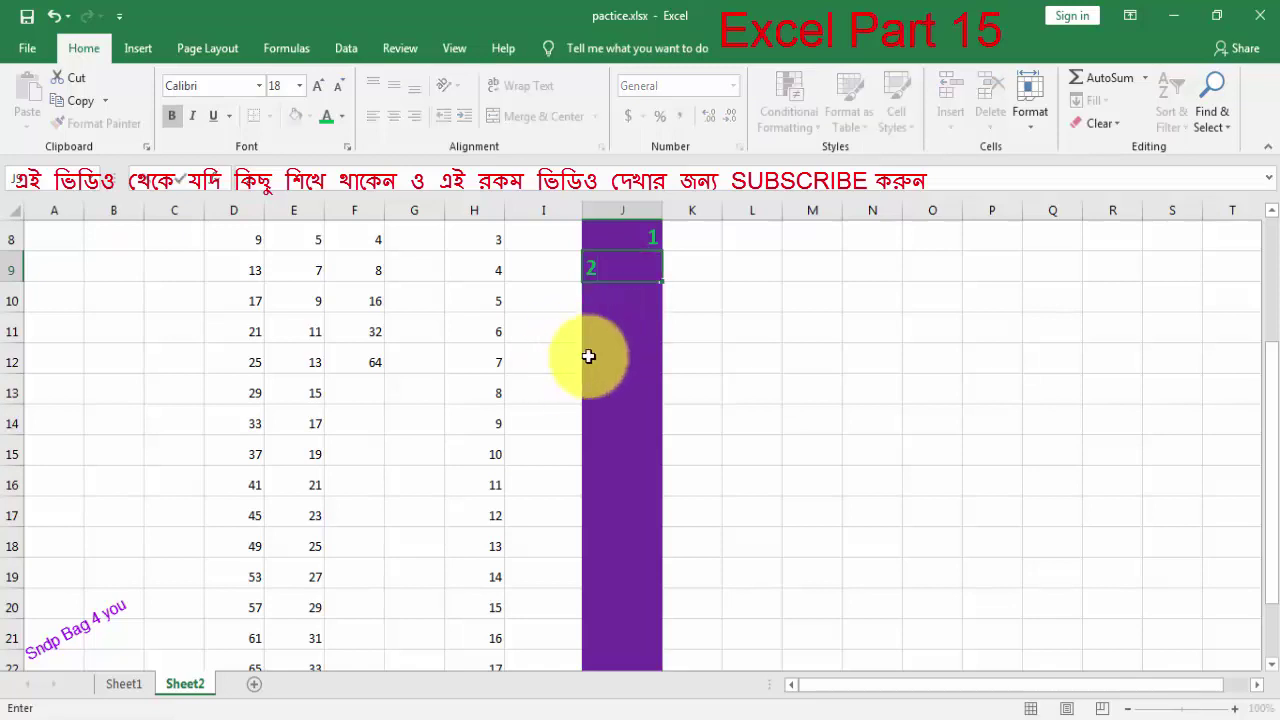
click(614, 303)
text(36)
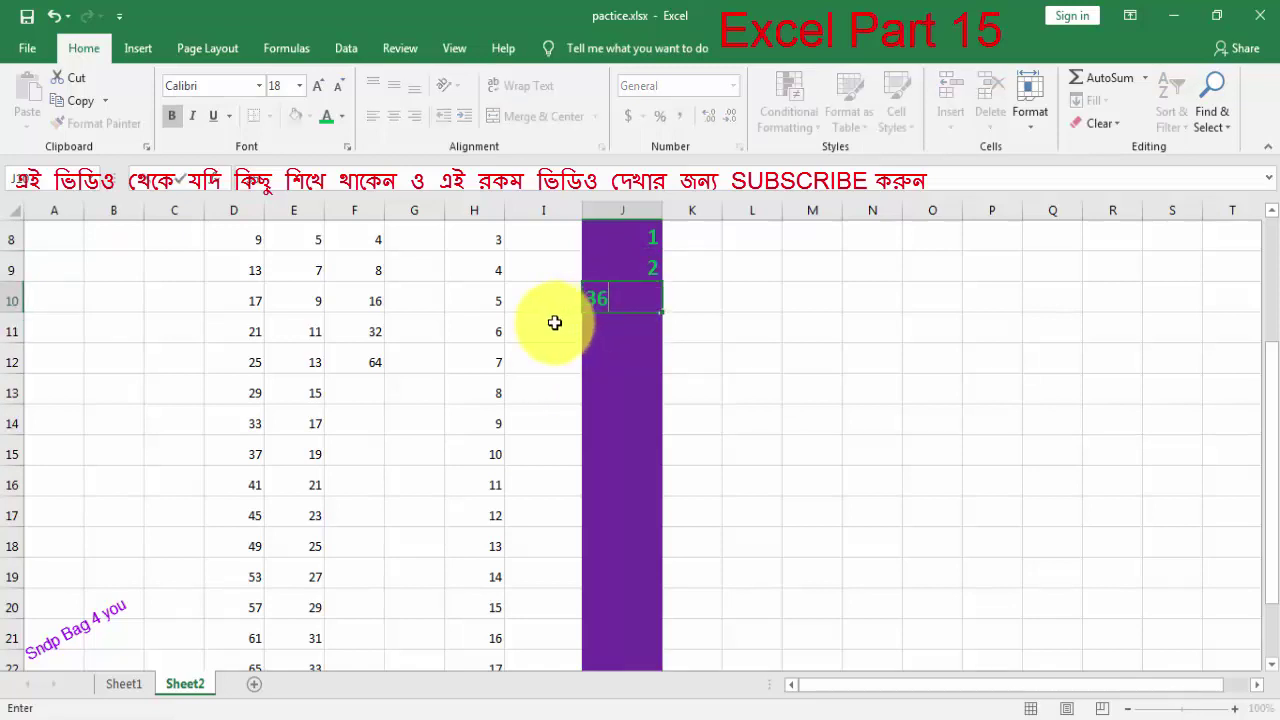
click(640, 334)
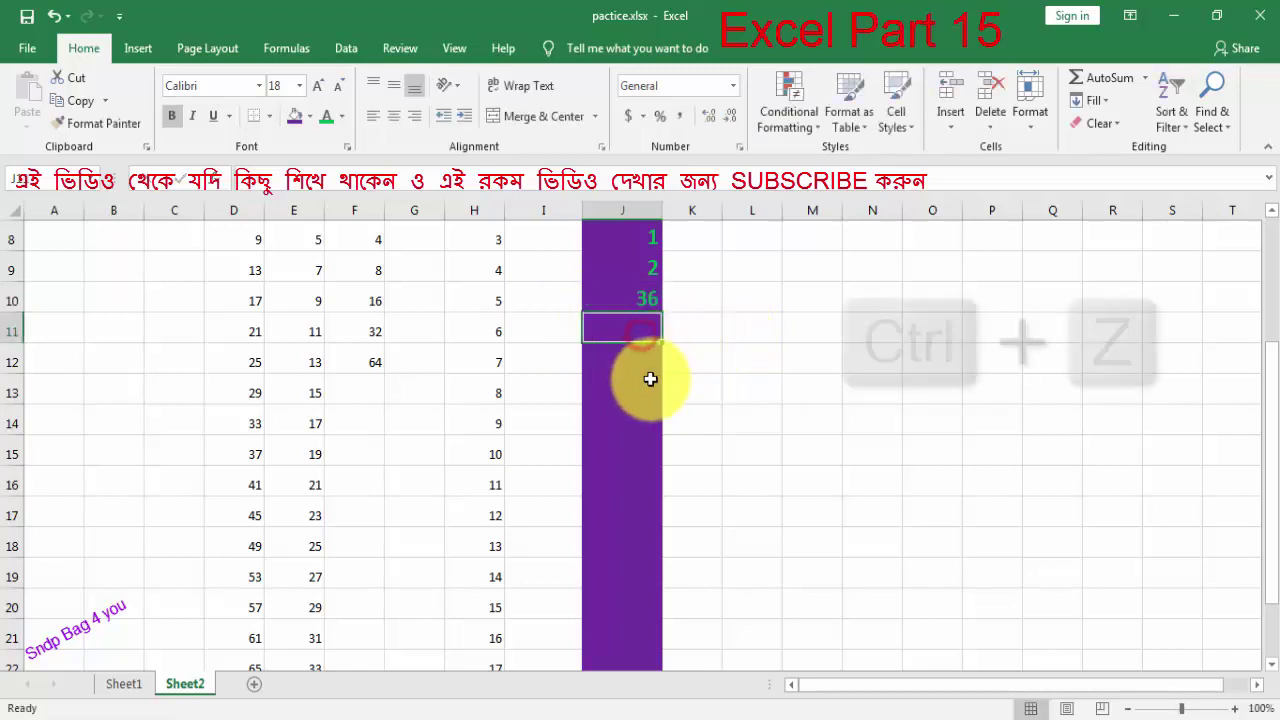
Step: Undo, refill J8's 1 down to J27, and choose Fill Without Formatting
key(ctrl+z)
key(ctrl+z)
key(ctrl+z)
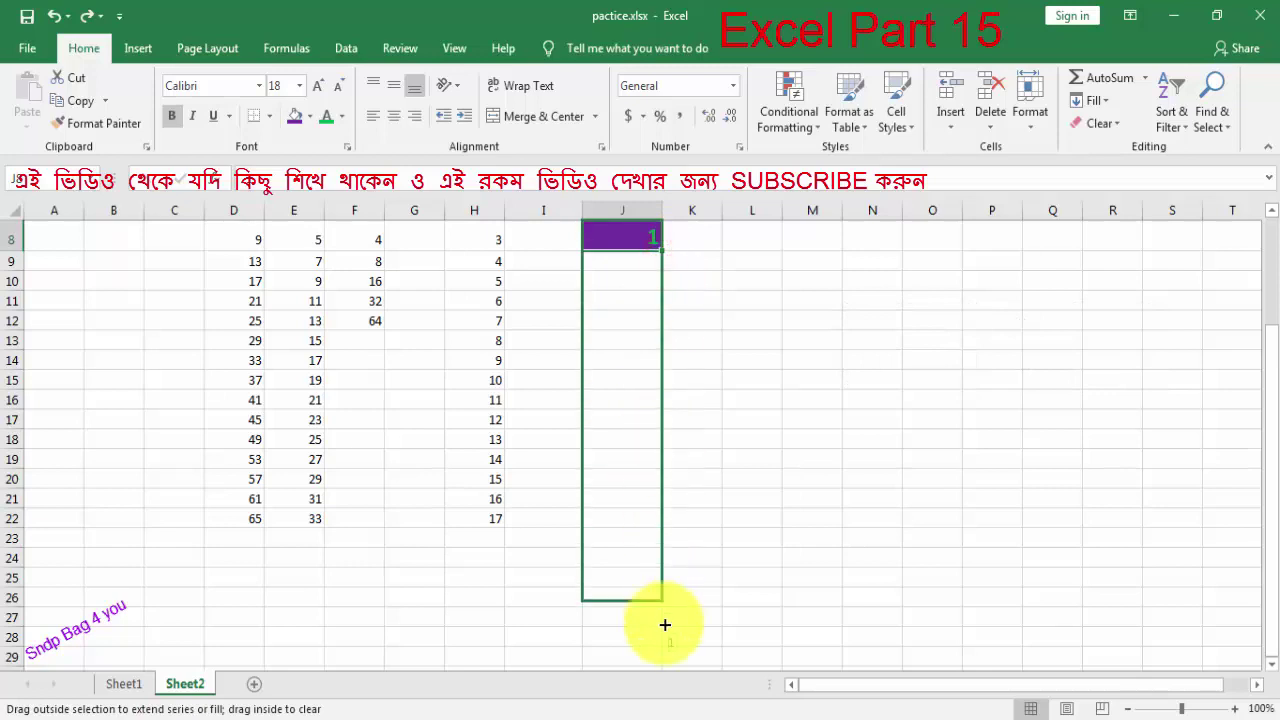
drag(663, 251, 663, 623)
click(676, 660)
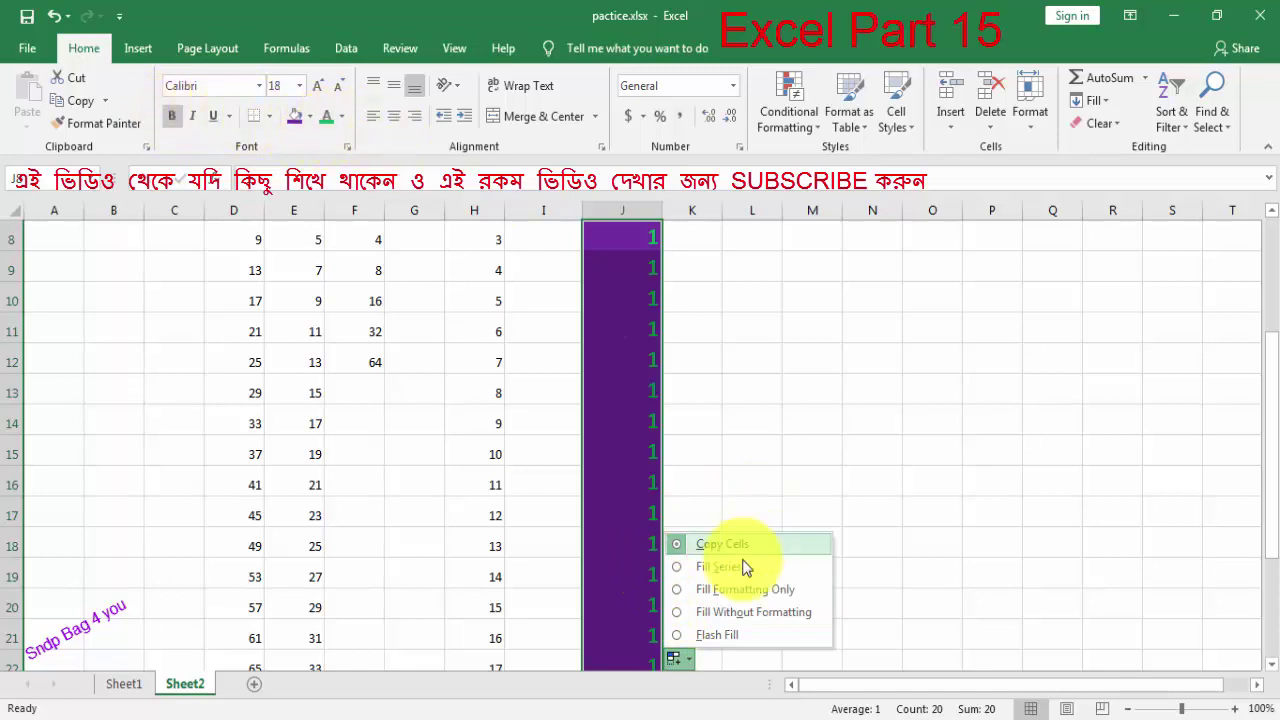
click(716, 612)
Step: Select the plain 1s in J9:J27 and review their Auto Fill Options without changes
click(691, 399)
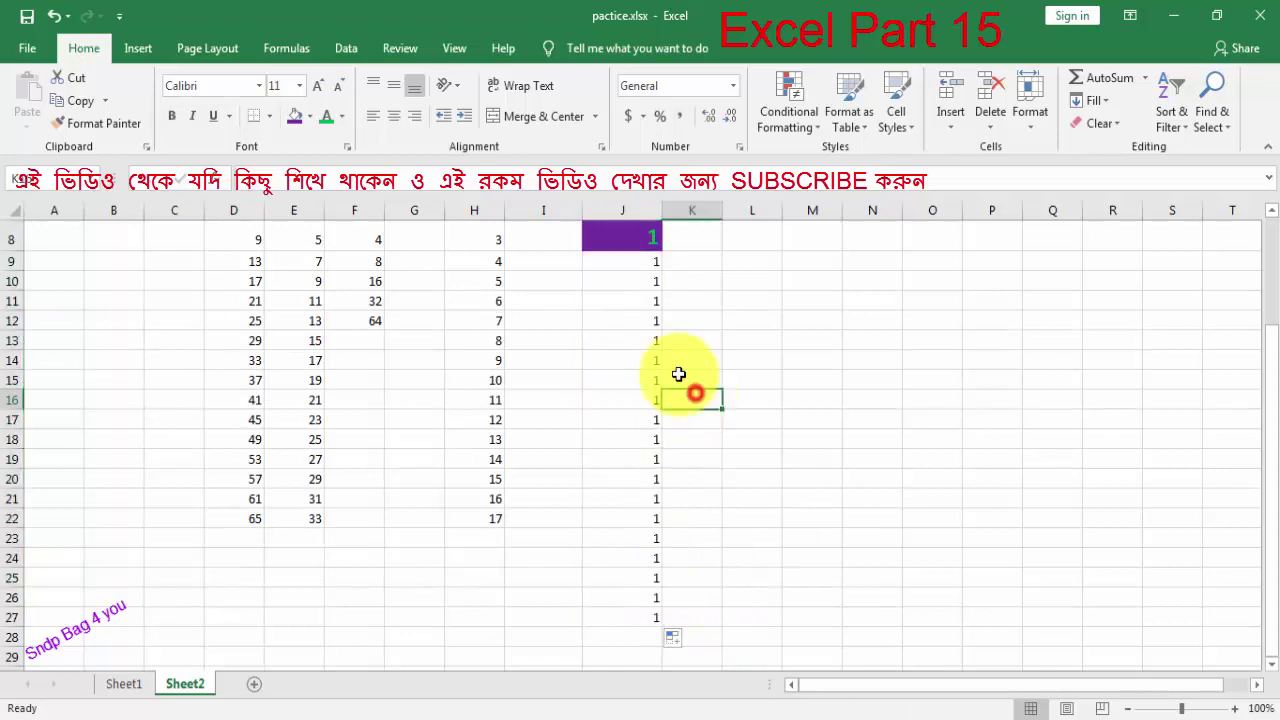
drag(648, 263, 654, 621)
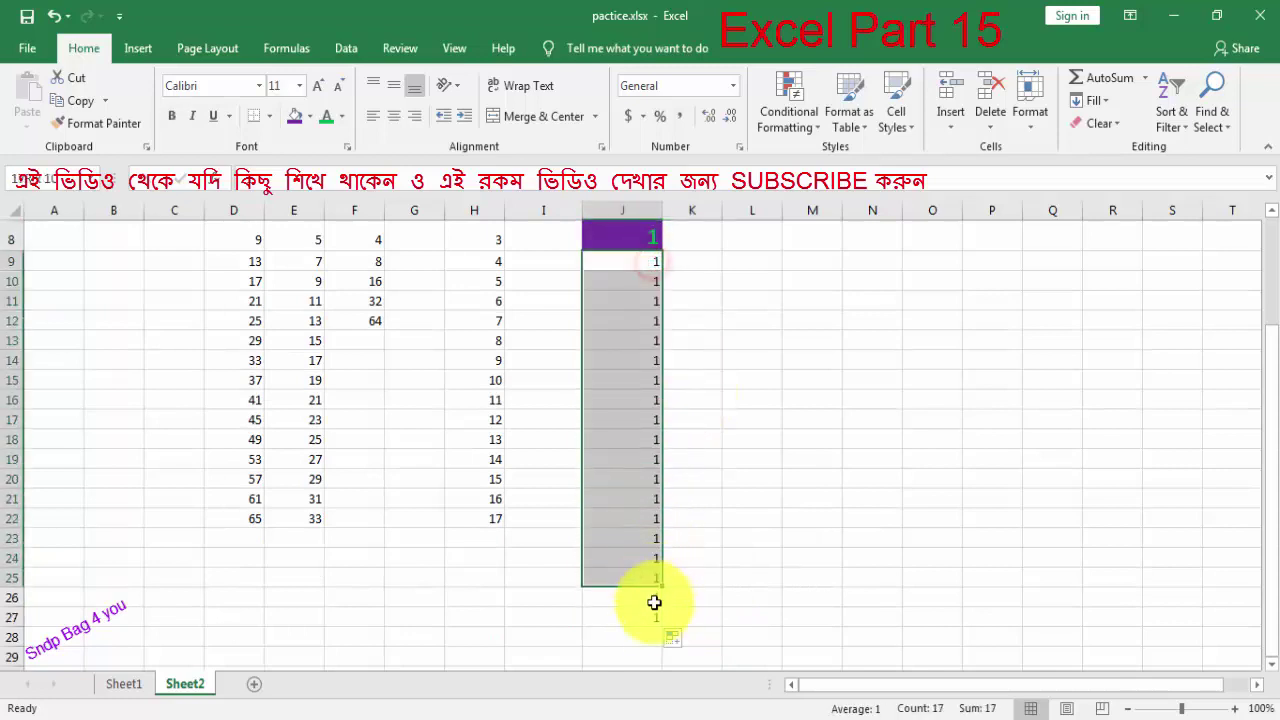
click(684, 640)
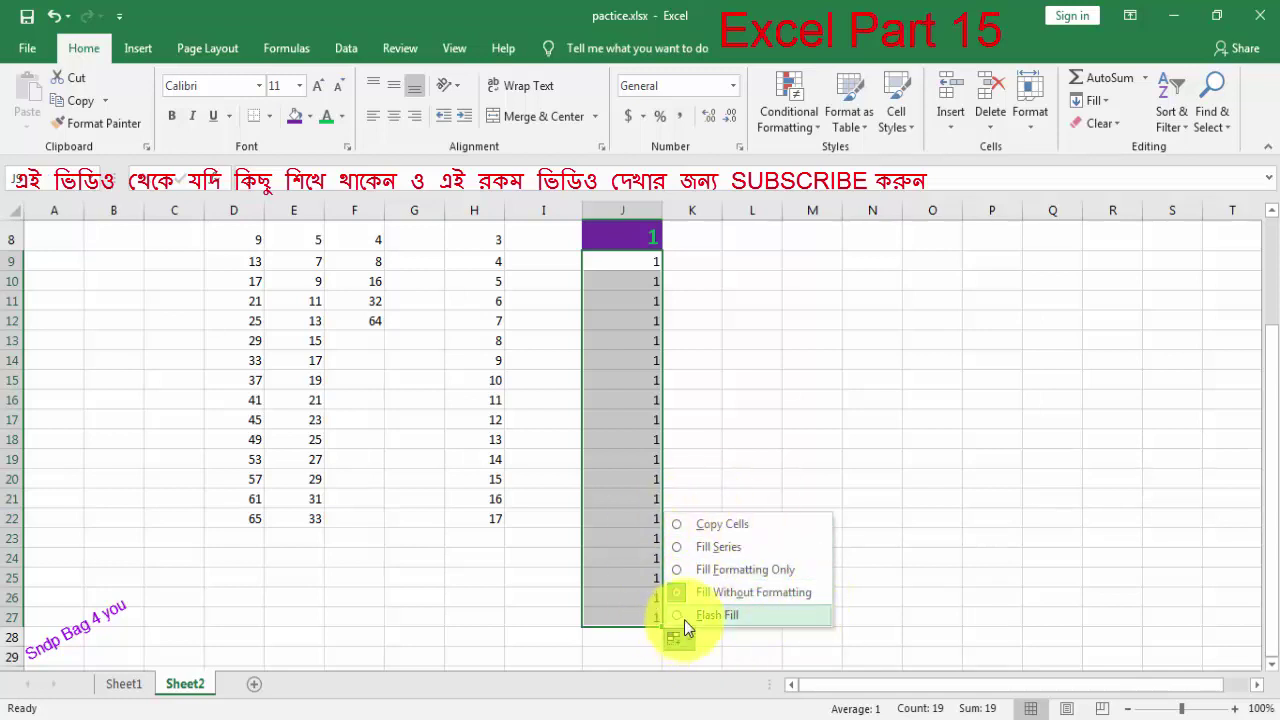
click(729, 378)
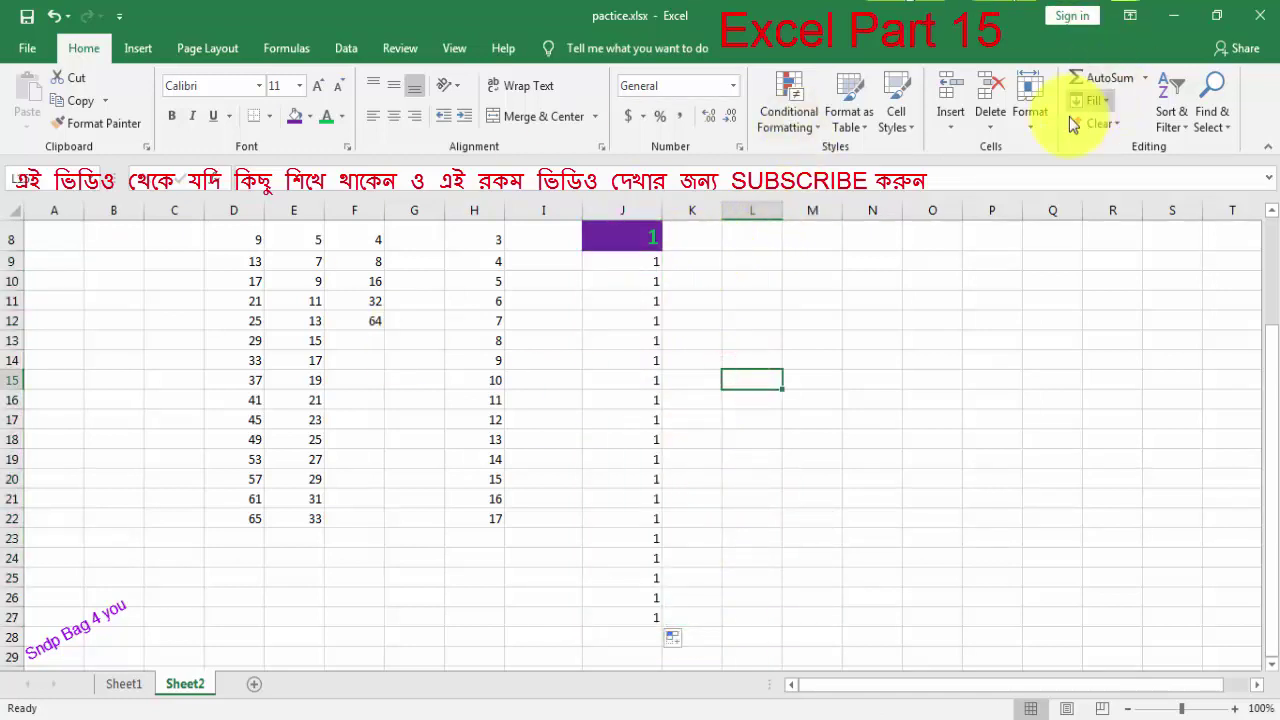
scroll(557, 330, up, 3)
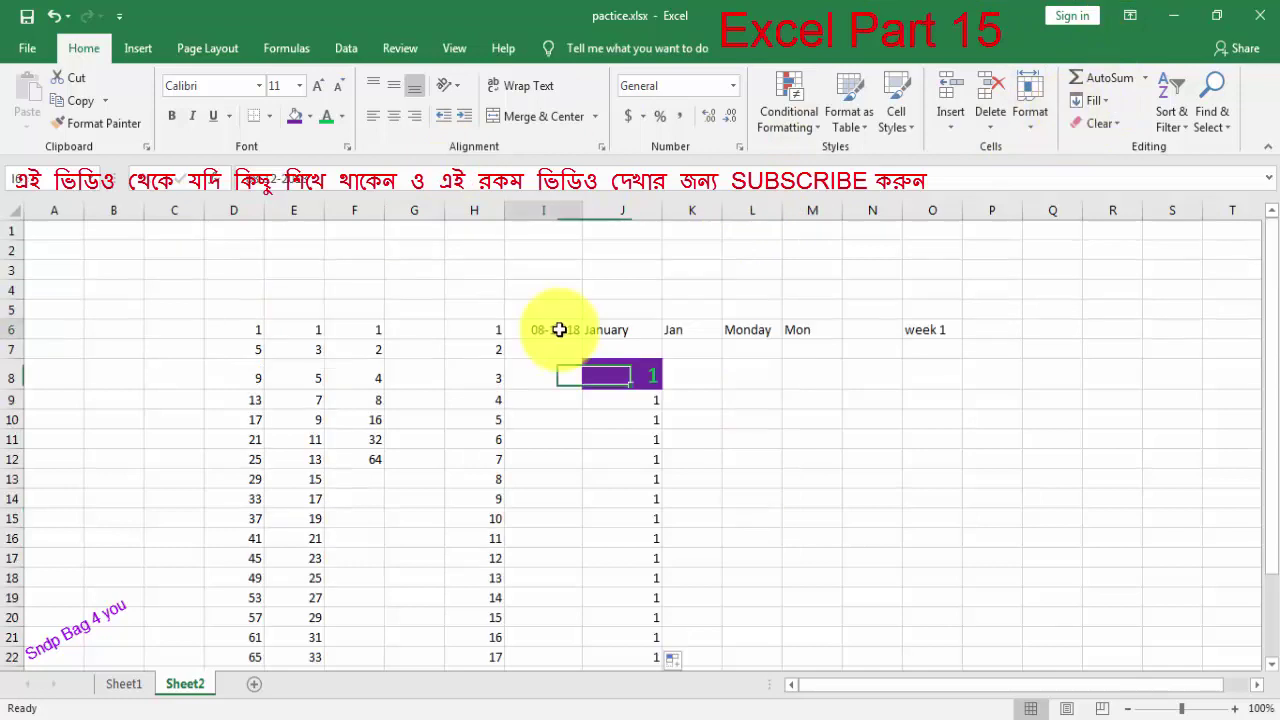
click(545, 330)
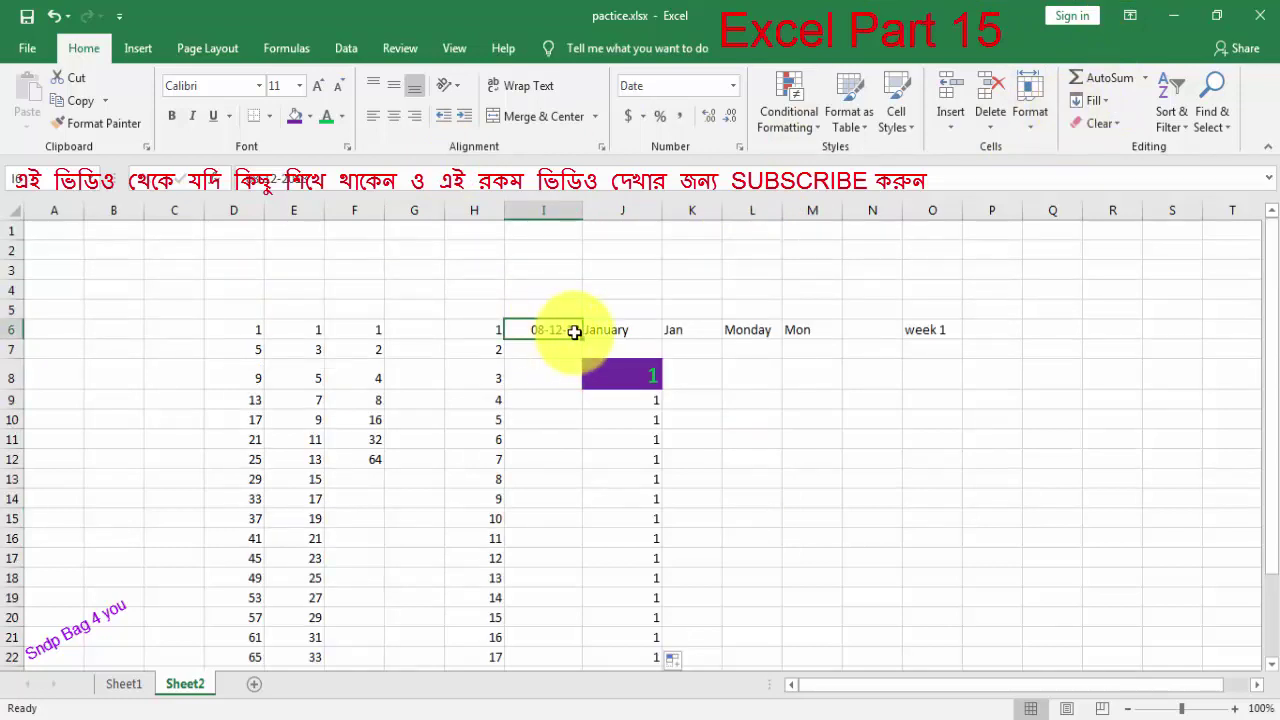
drag(582, 339, 580, 622)
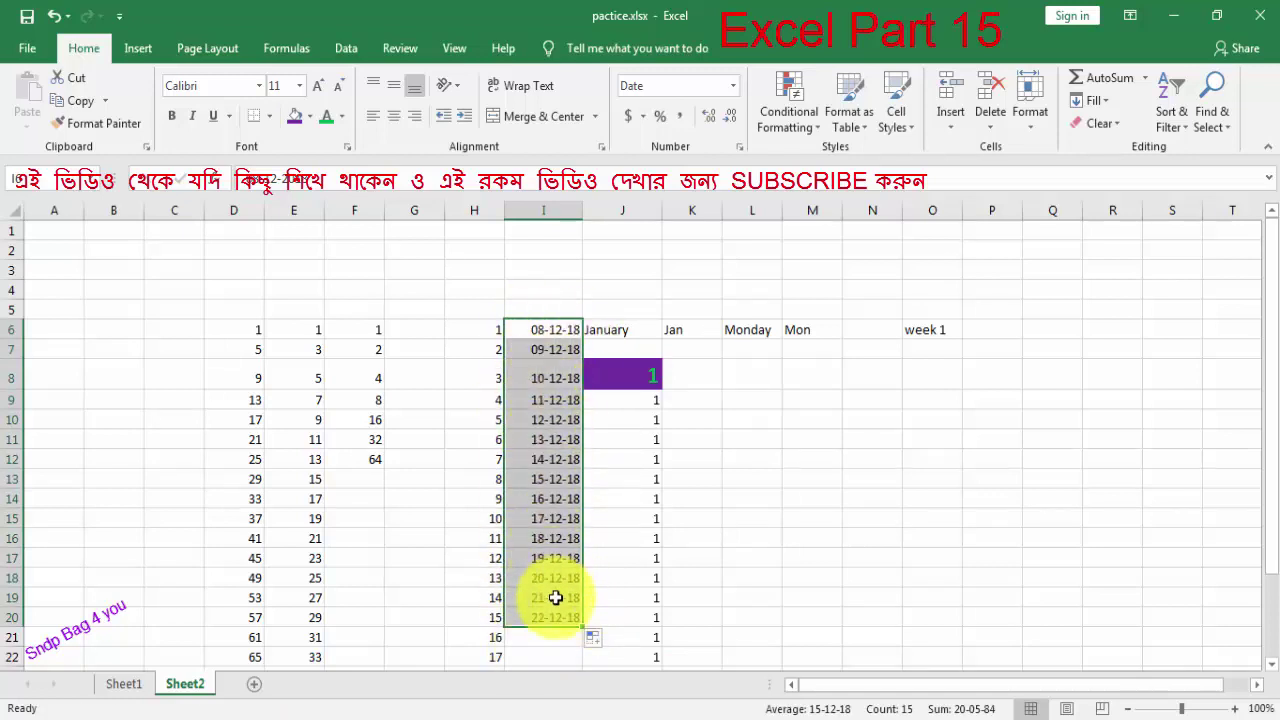
click(566, 348)
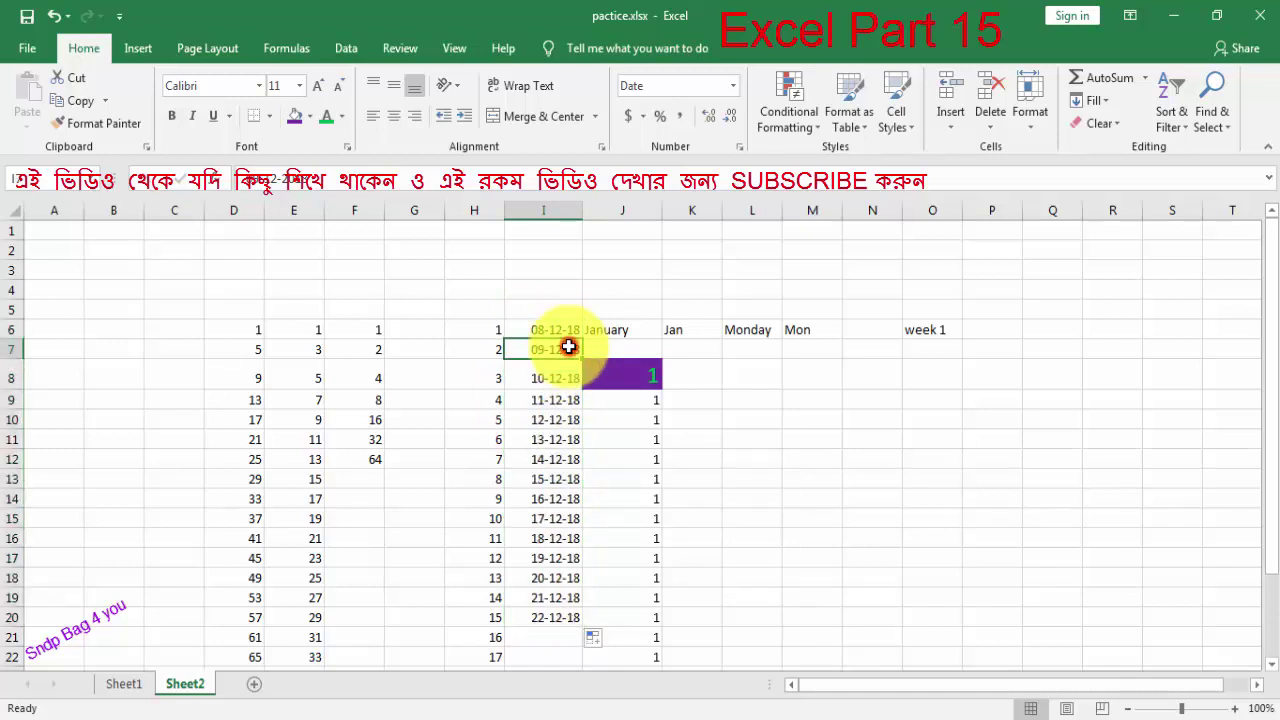
key(Delete)
drag(563, 499, 556, 618)
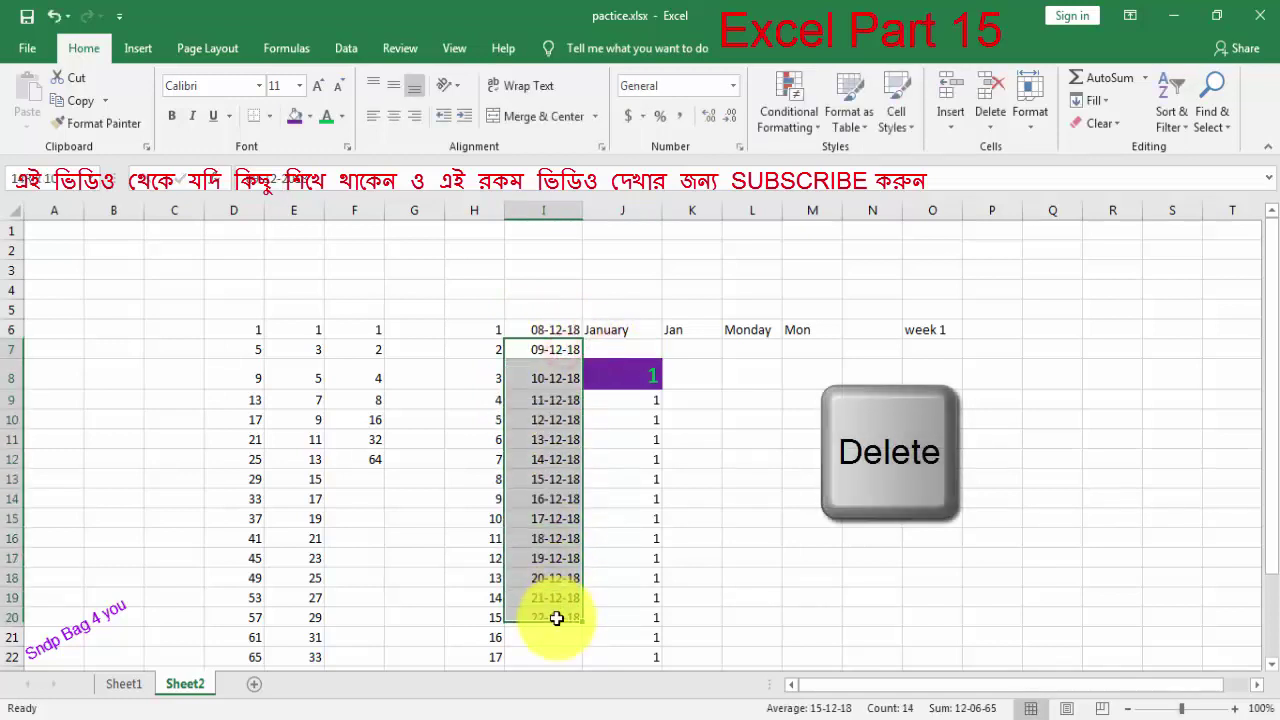
key(Delete)
click(565, 333)
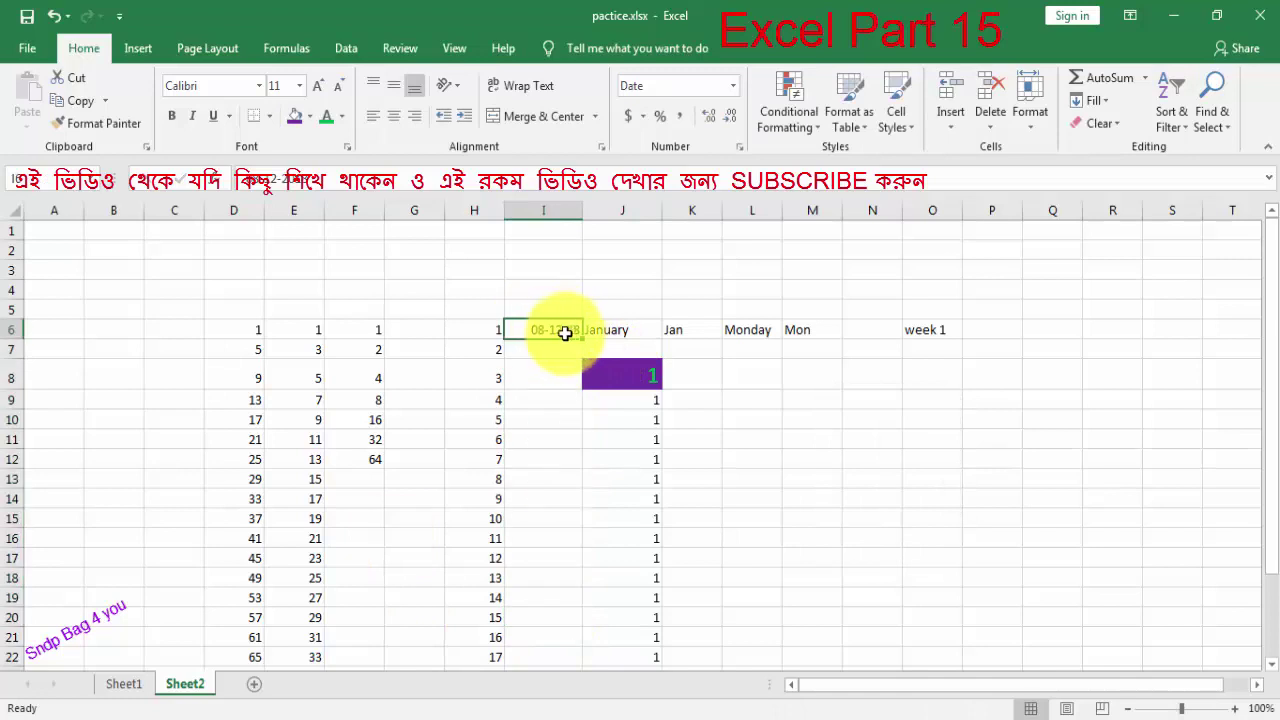
drag(559, 330, 569, 637)
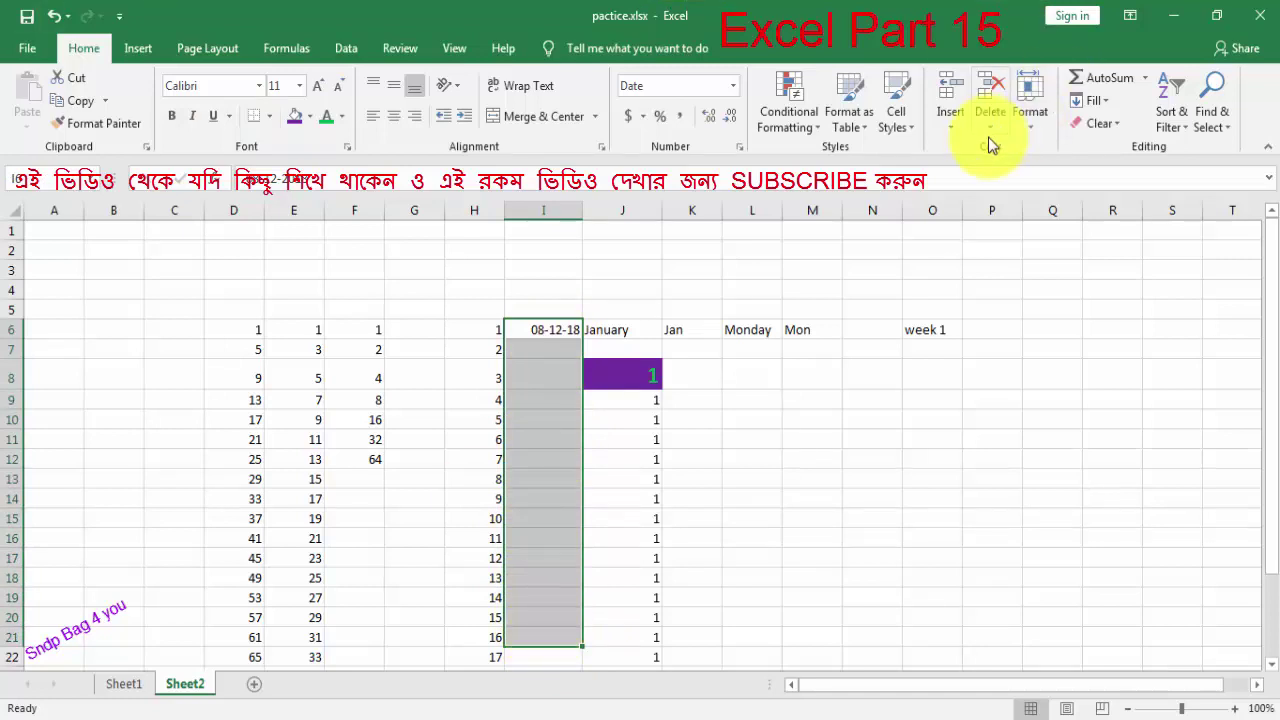
click(1112, 104)
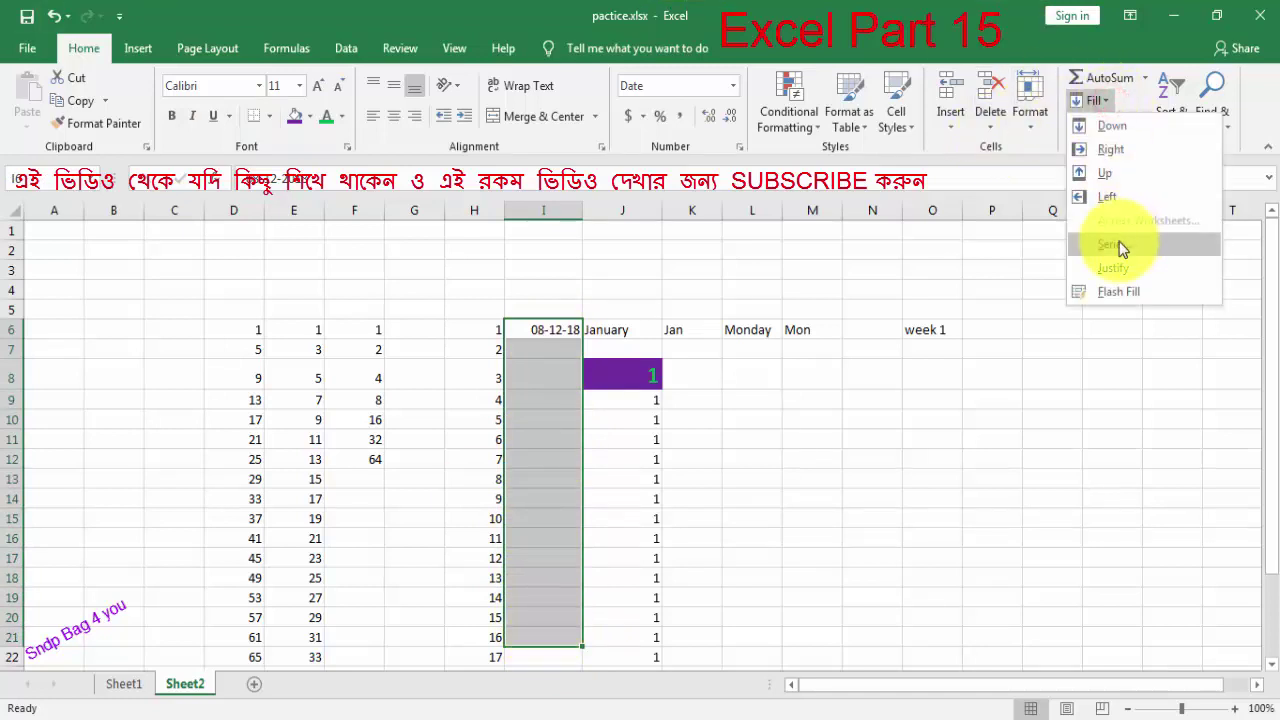
click(1120, 245)
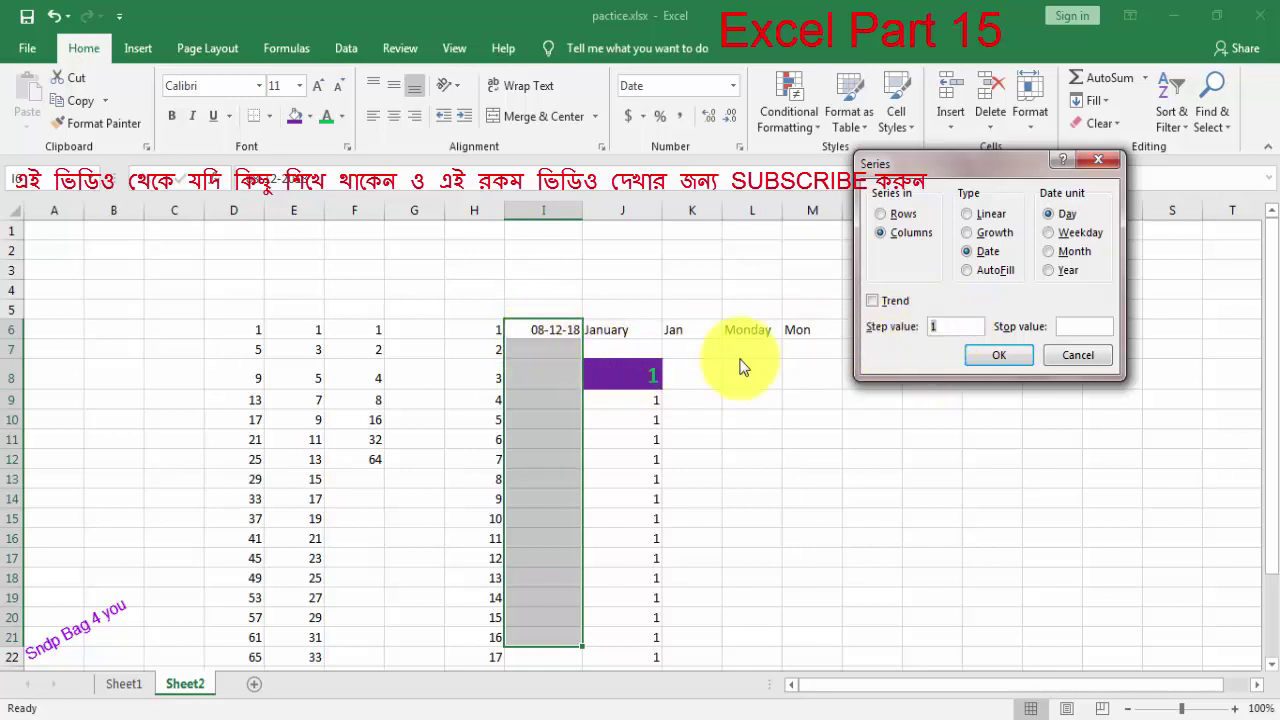
click(954, 327)
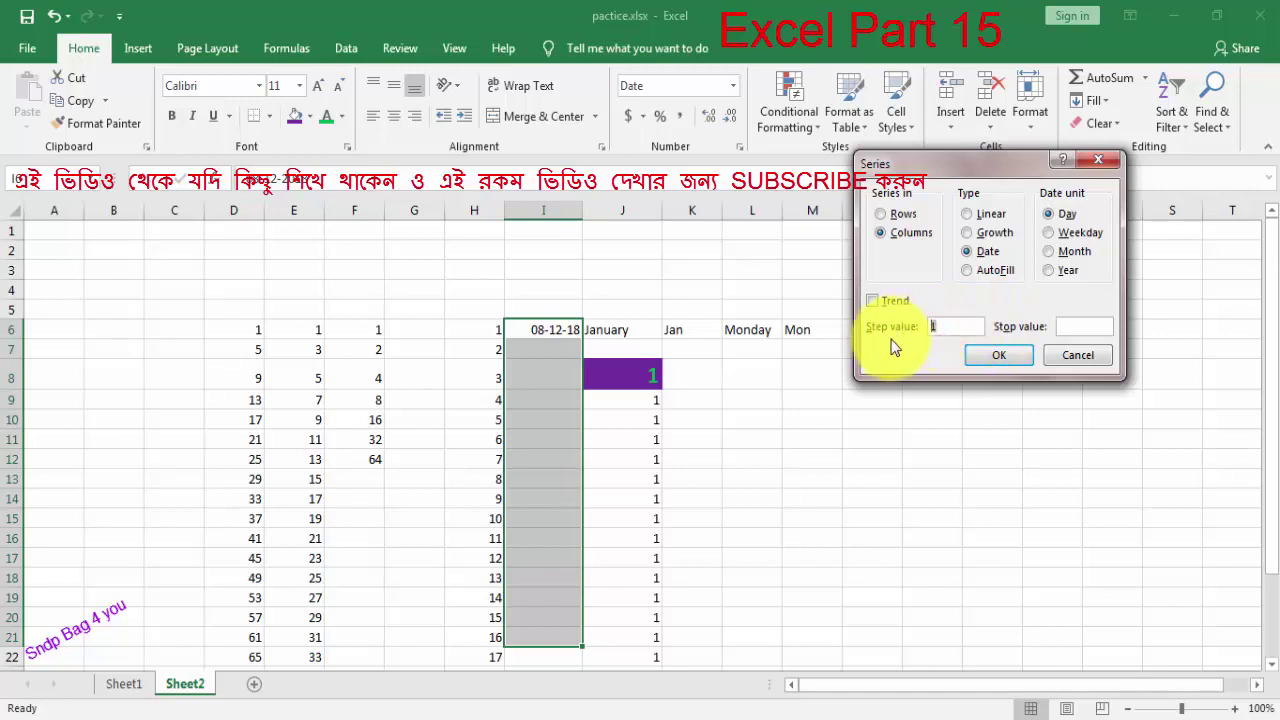
key(BackSpace)
text(2)
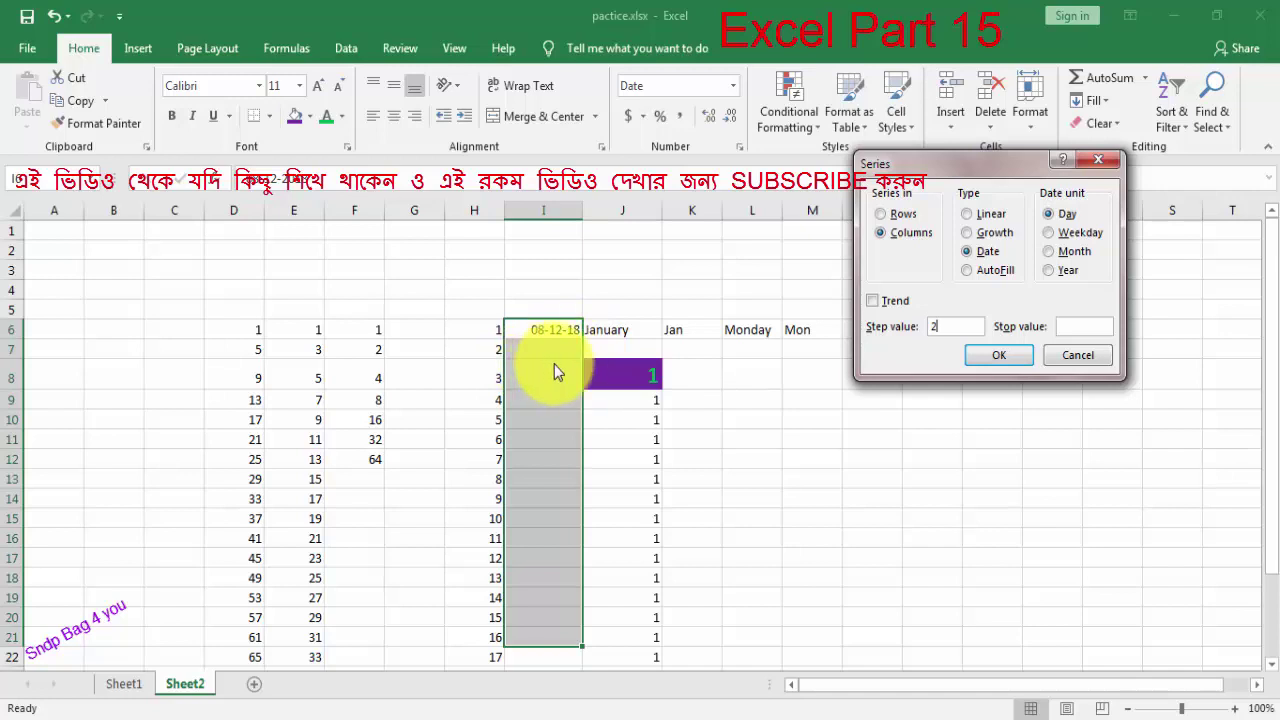
click(1005, 358)
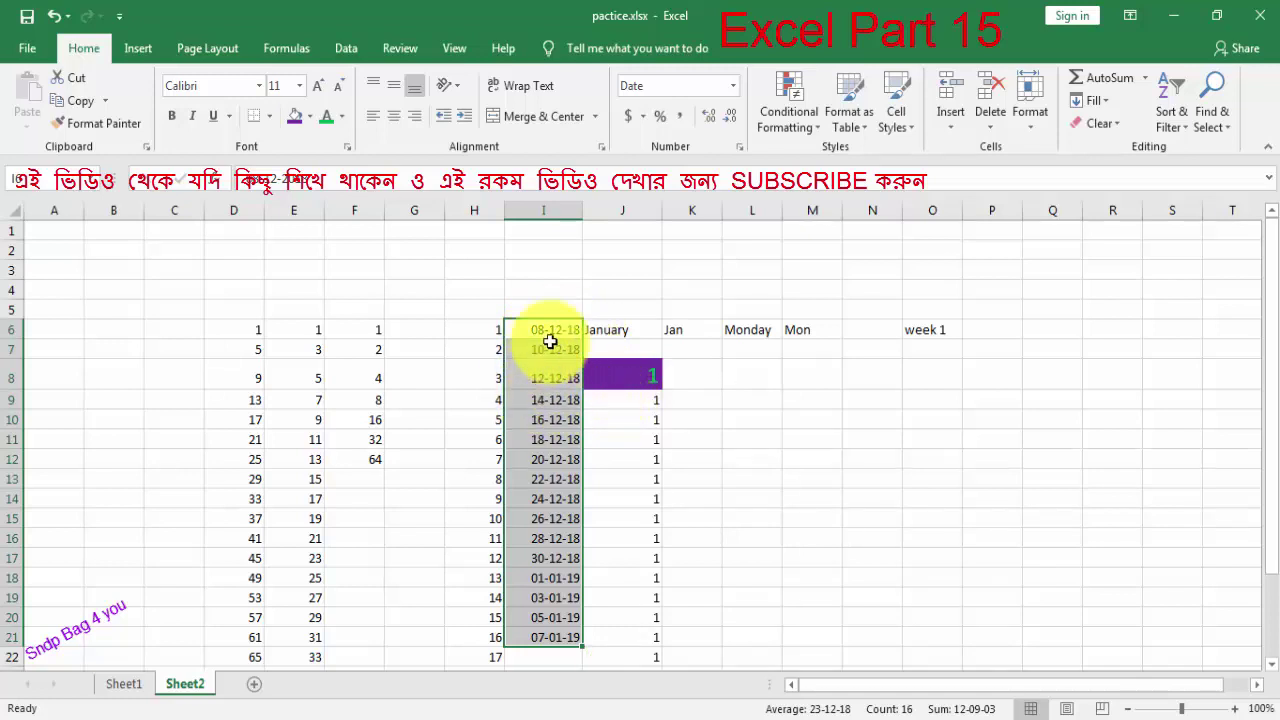
key(ctrl+z)
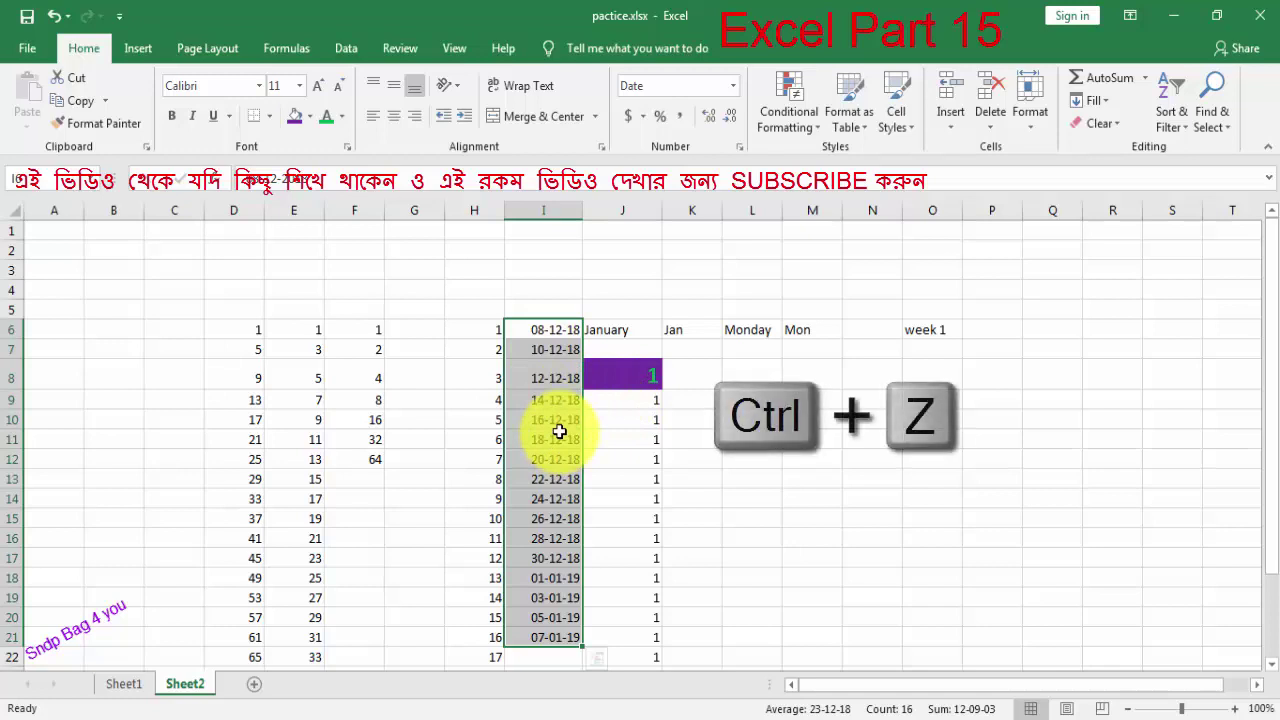
key(ctrl+z)
key(ctrl+z)
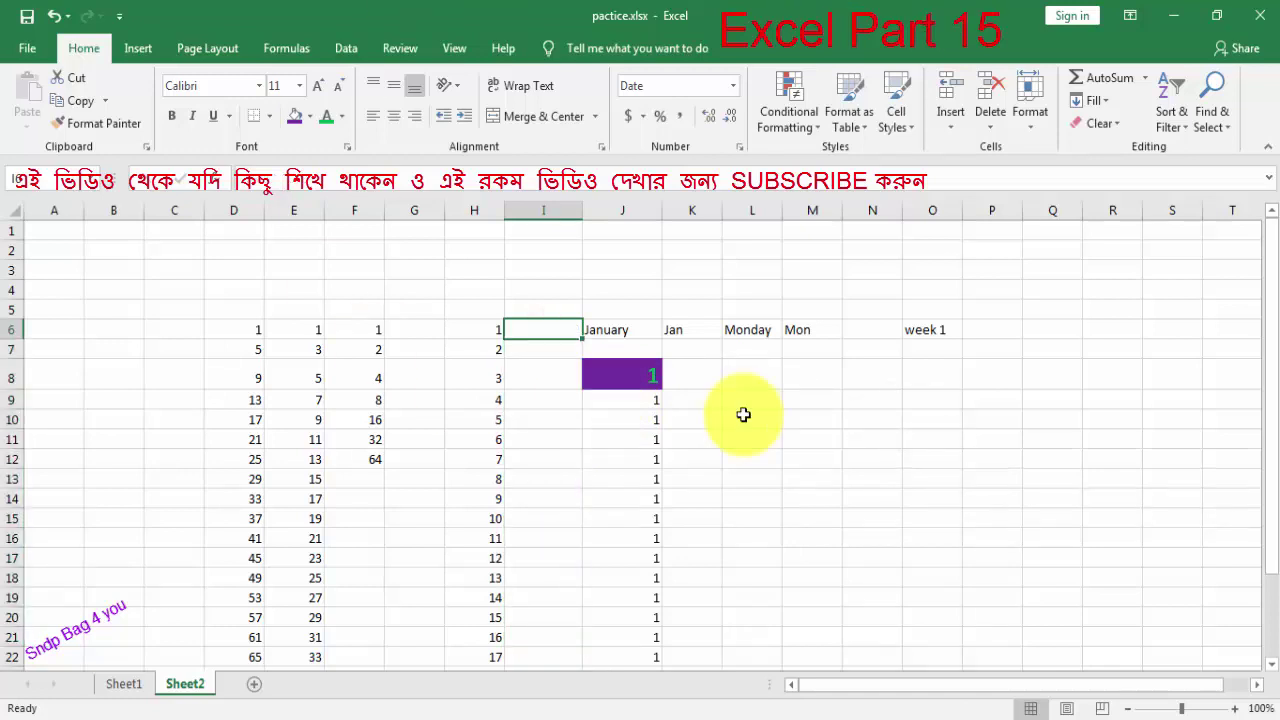
Step: Fill I6:I21 from 11-12-18 with a Weekday-unit date series ending at 01-01-19
text(11/12/2018)
drag(545, 332, 555, 637)
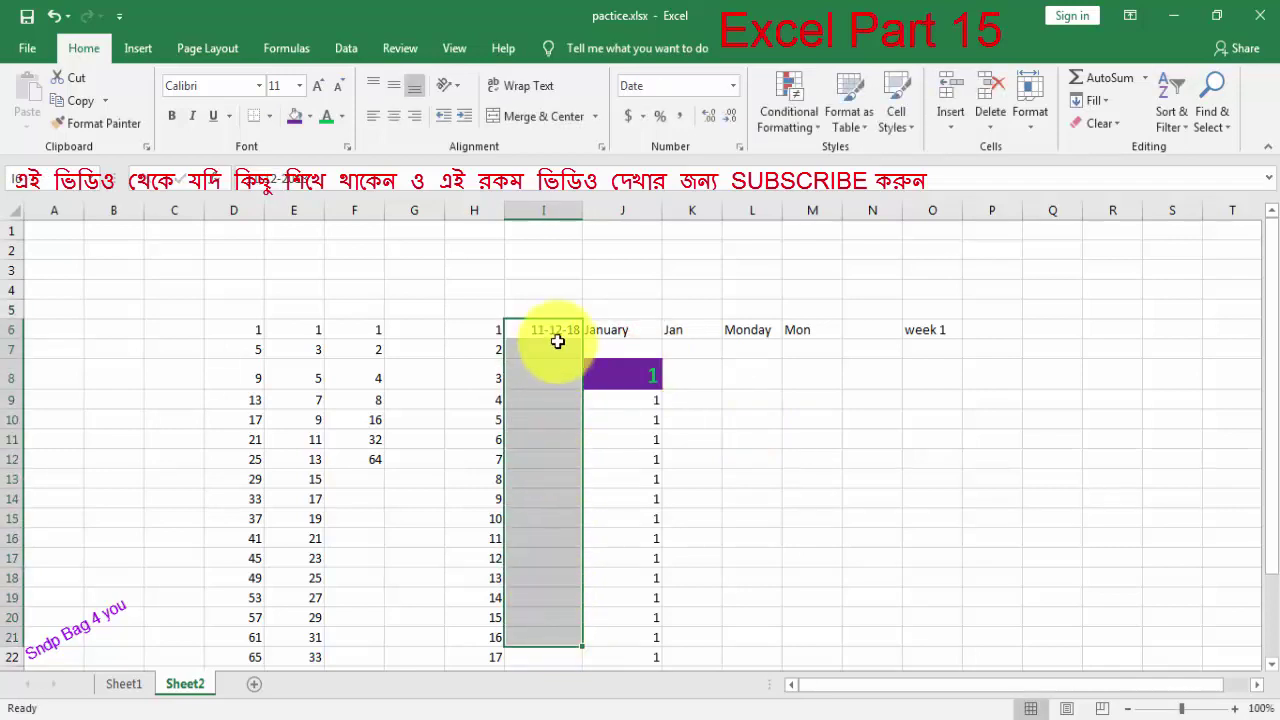
click(1100, 101)
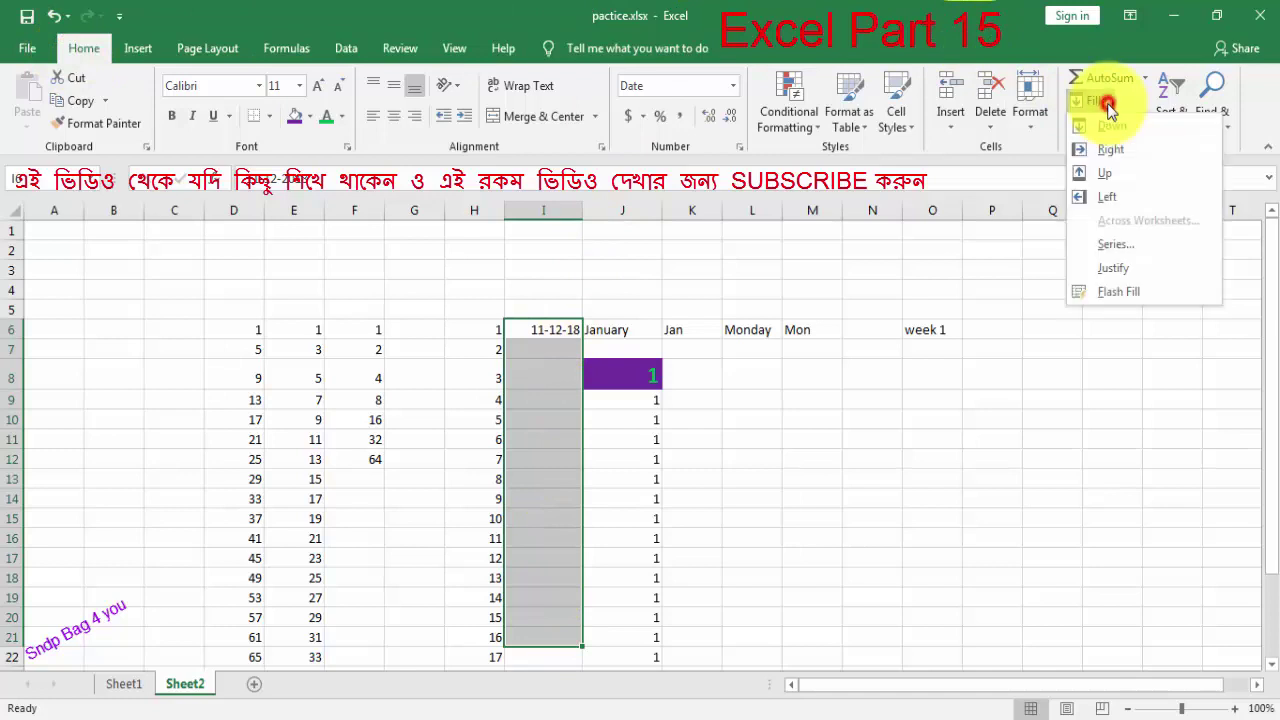
click(1116, 249)
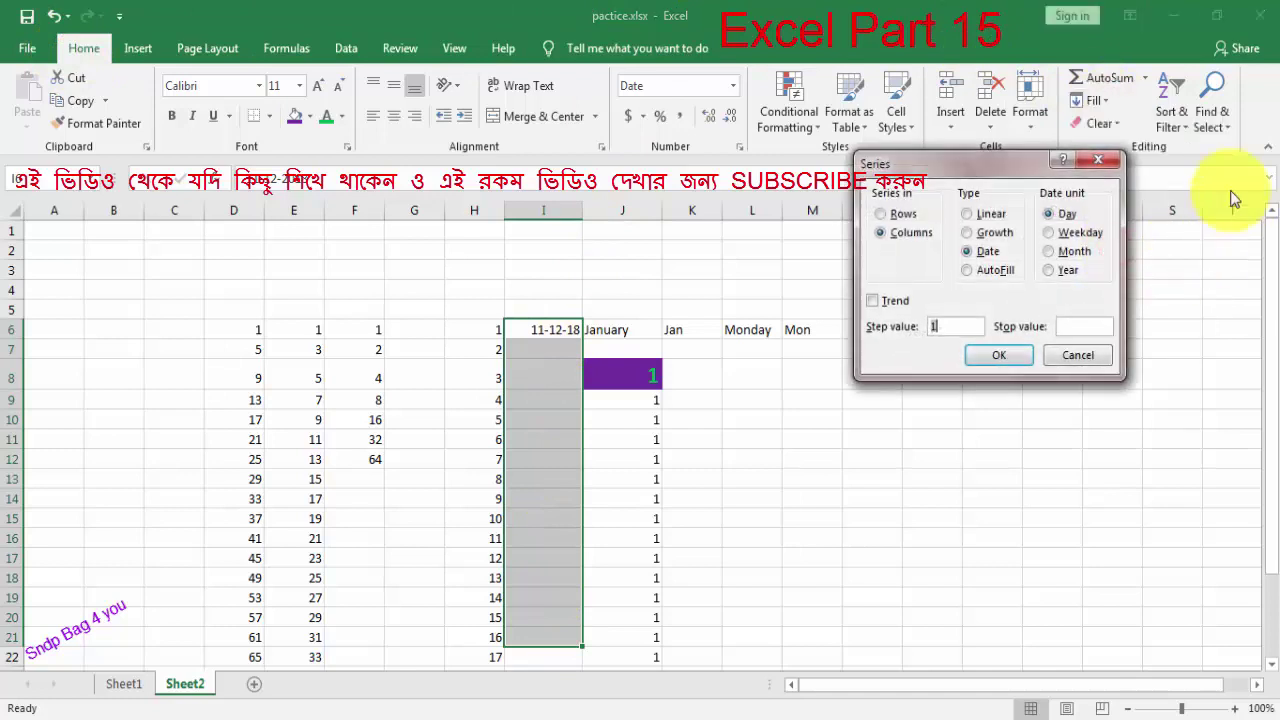
click(1054, 231)
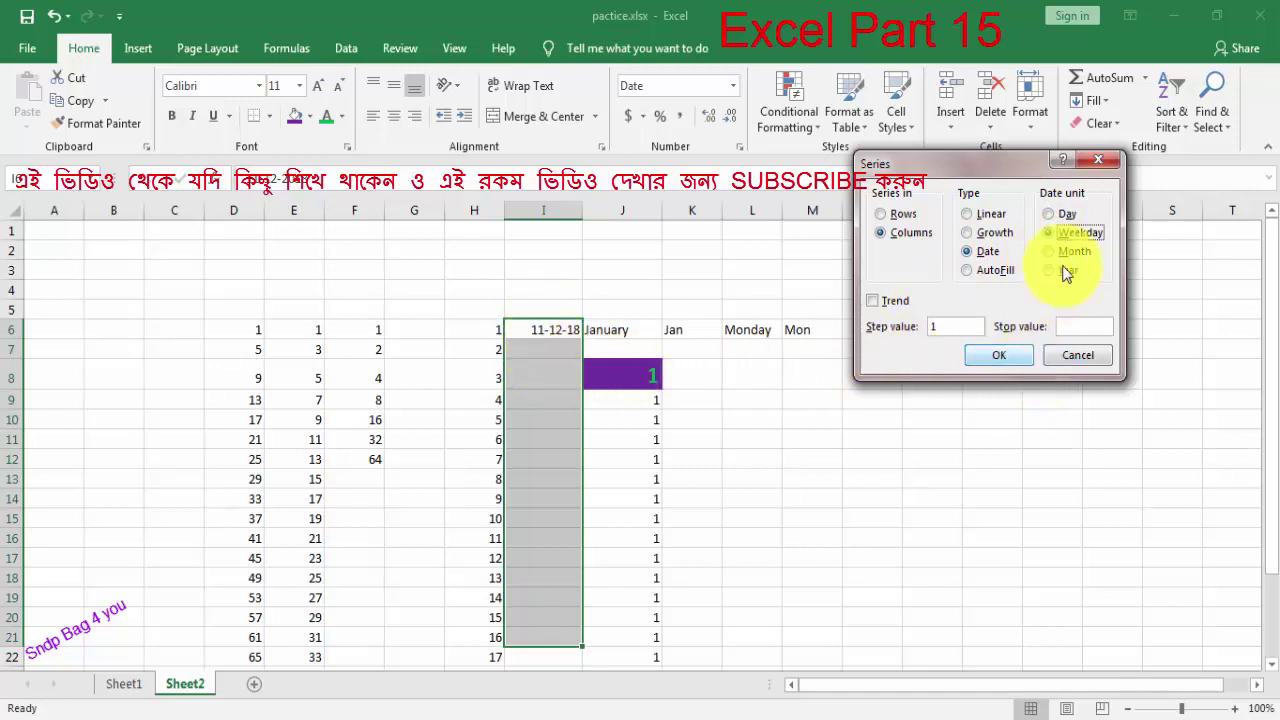
click(1009, 356)
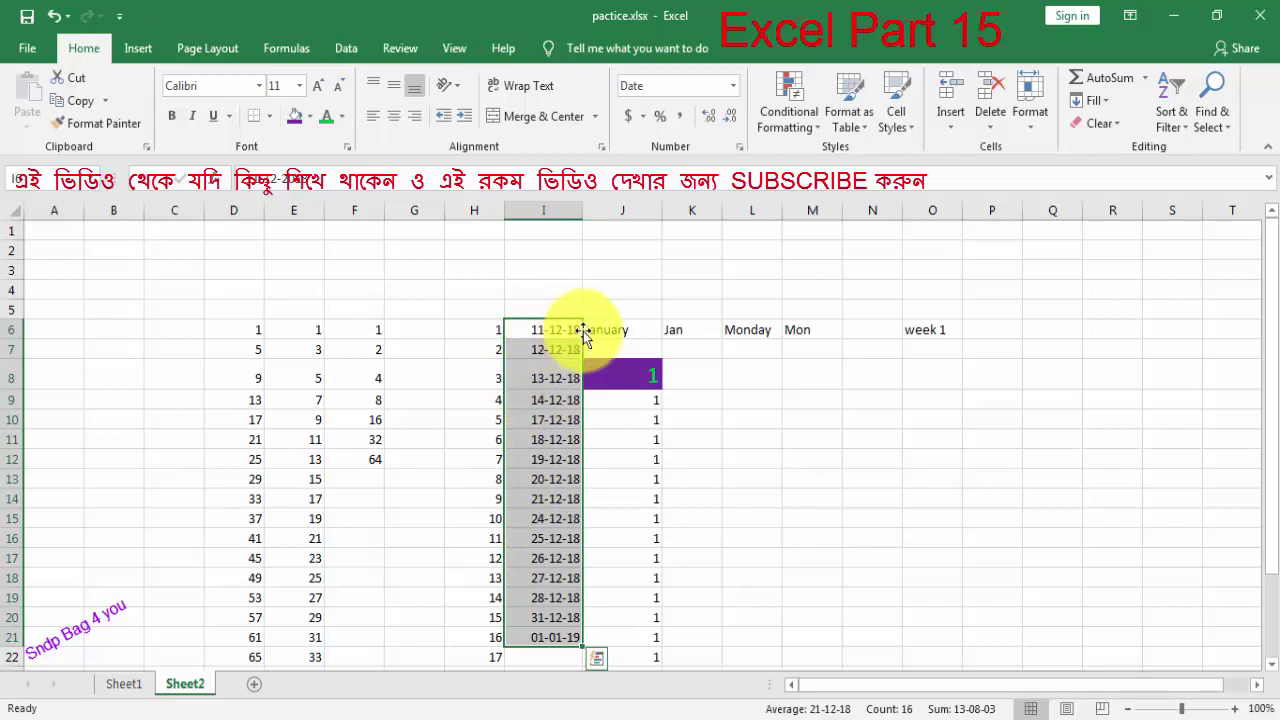
drag(583, 331, 570, 330)
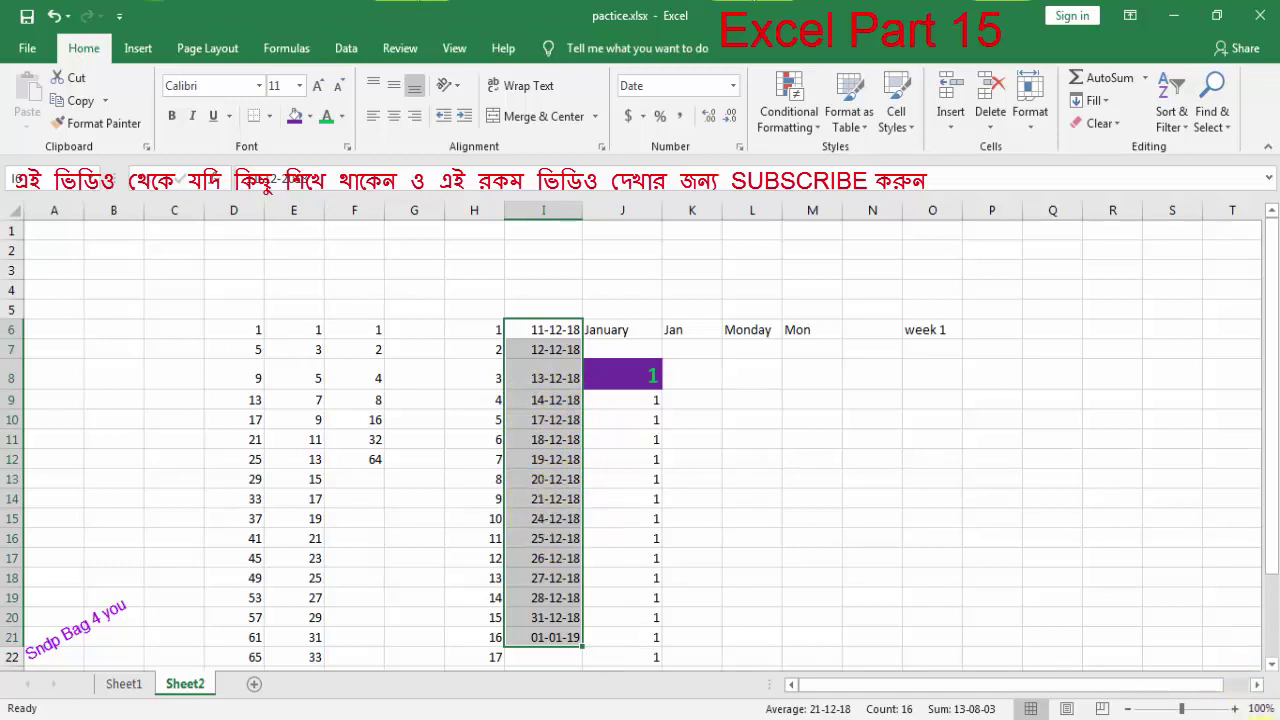
Step: Check weekends in the Windows calendar, cancel the Series dialog, and undo the weekday fill
click(1238, 712)
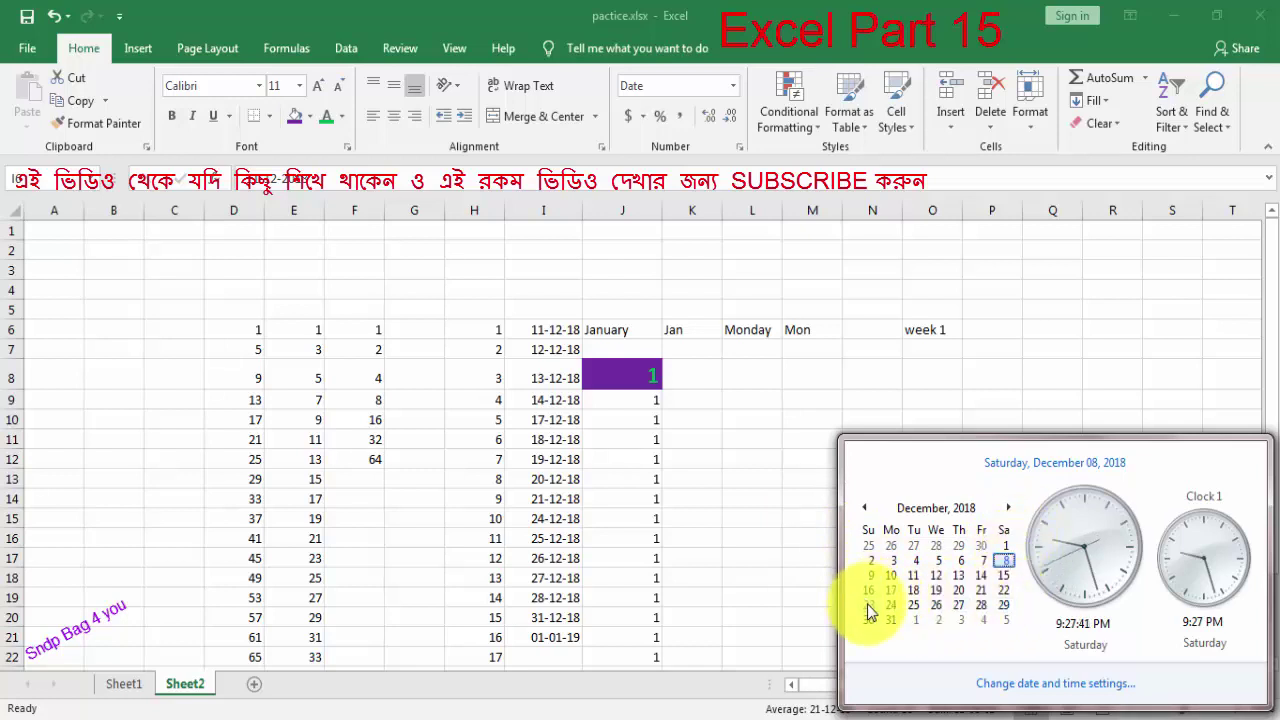
click(614, 500)
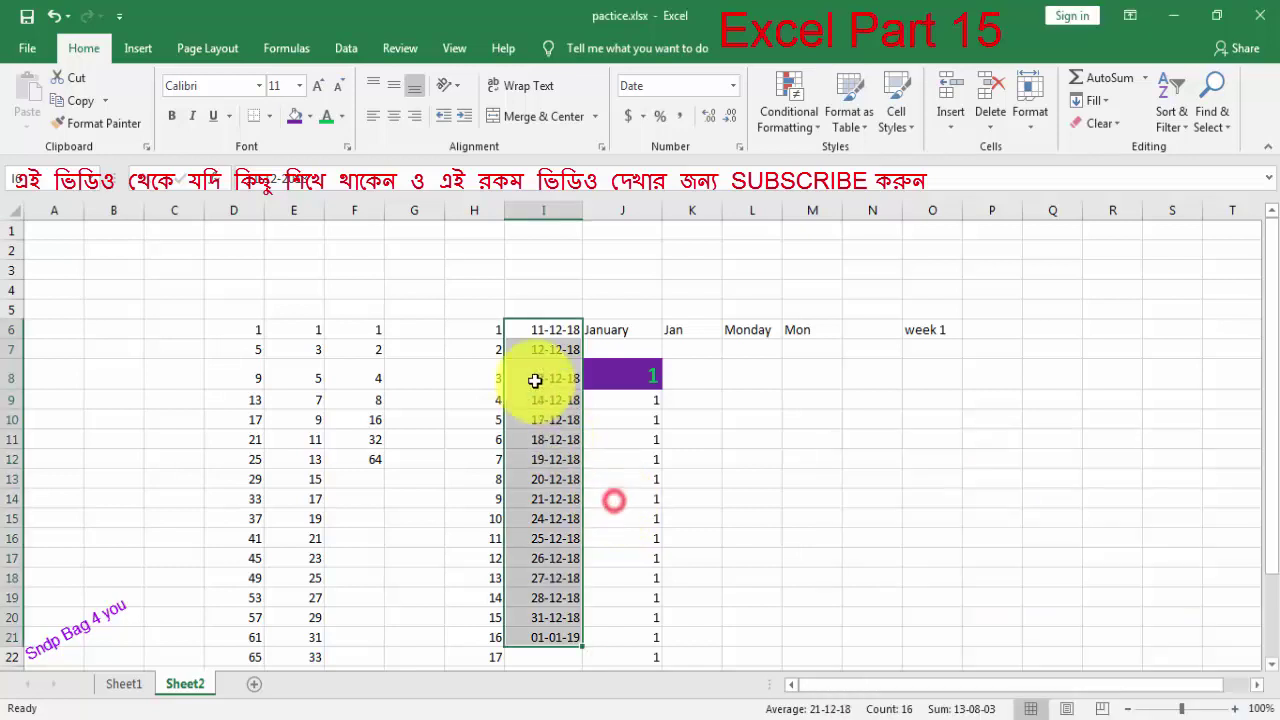
click(1100, 101)
click(1115, 246)
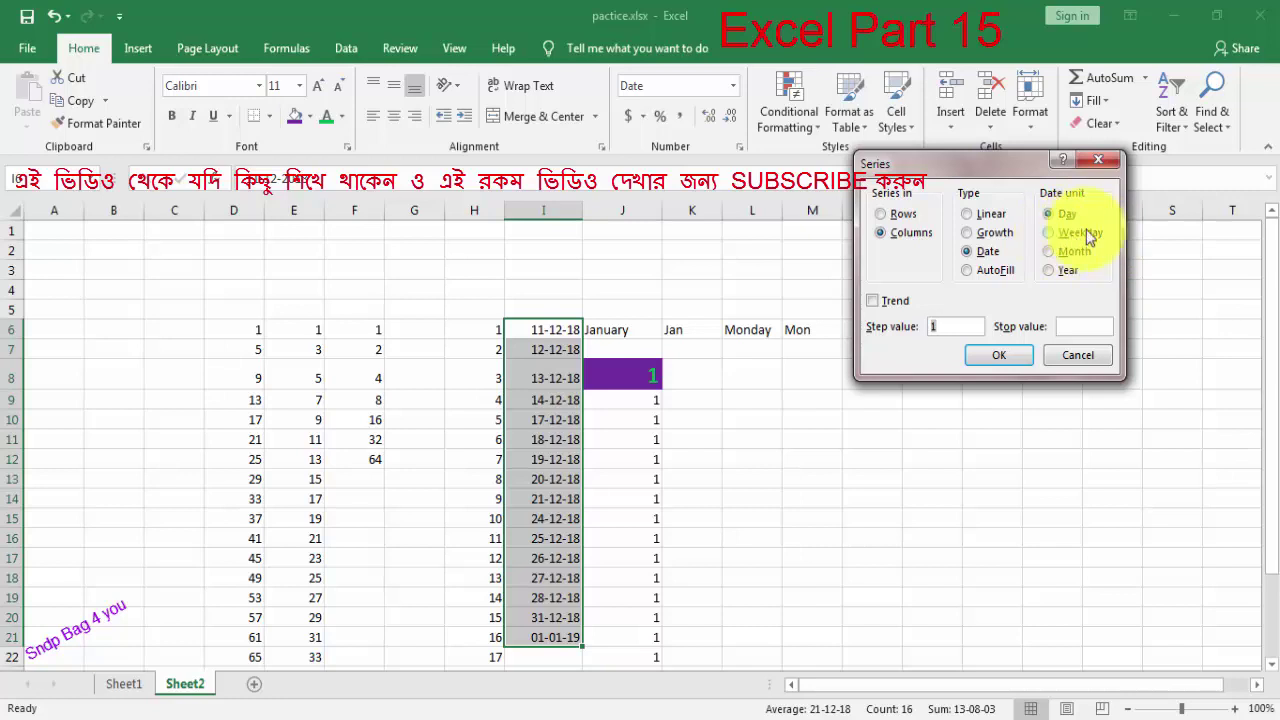
key(ctrl+z)
click(1078, 355)
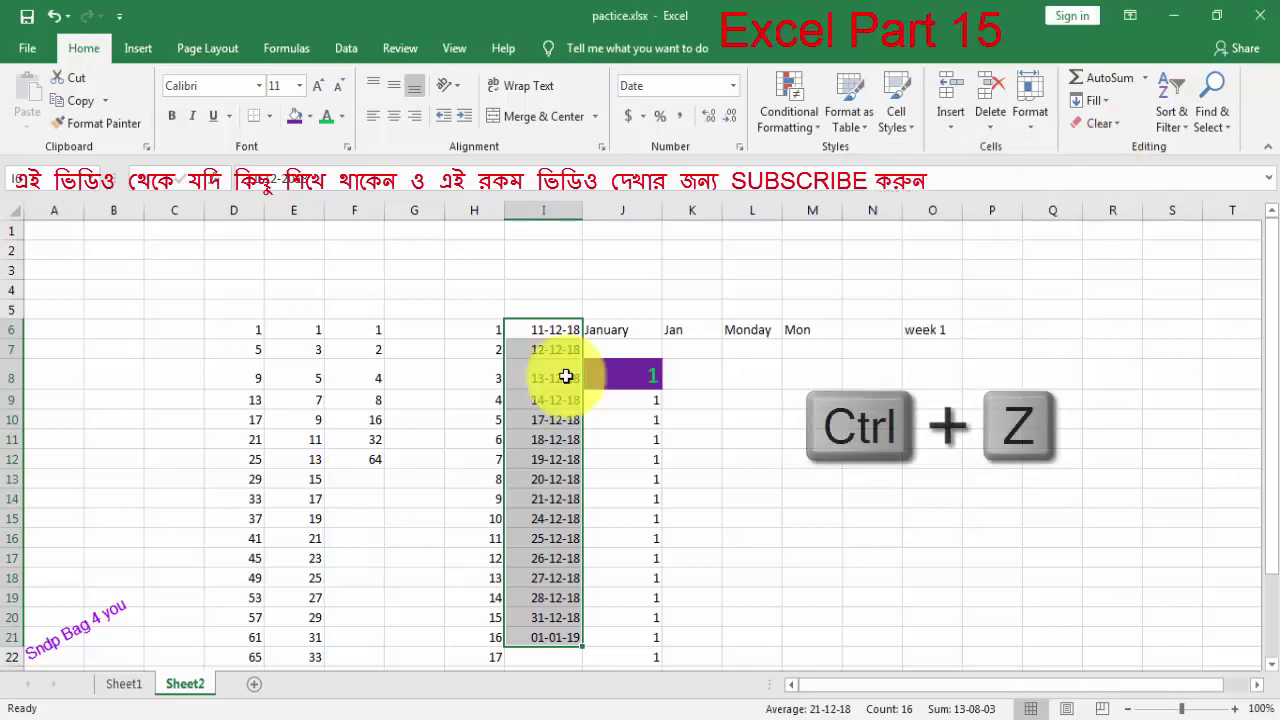
key(ctrl+z)
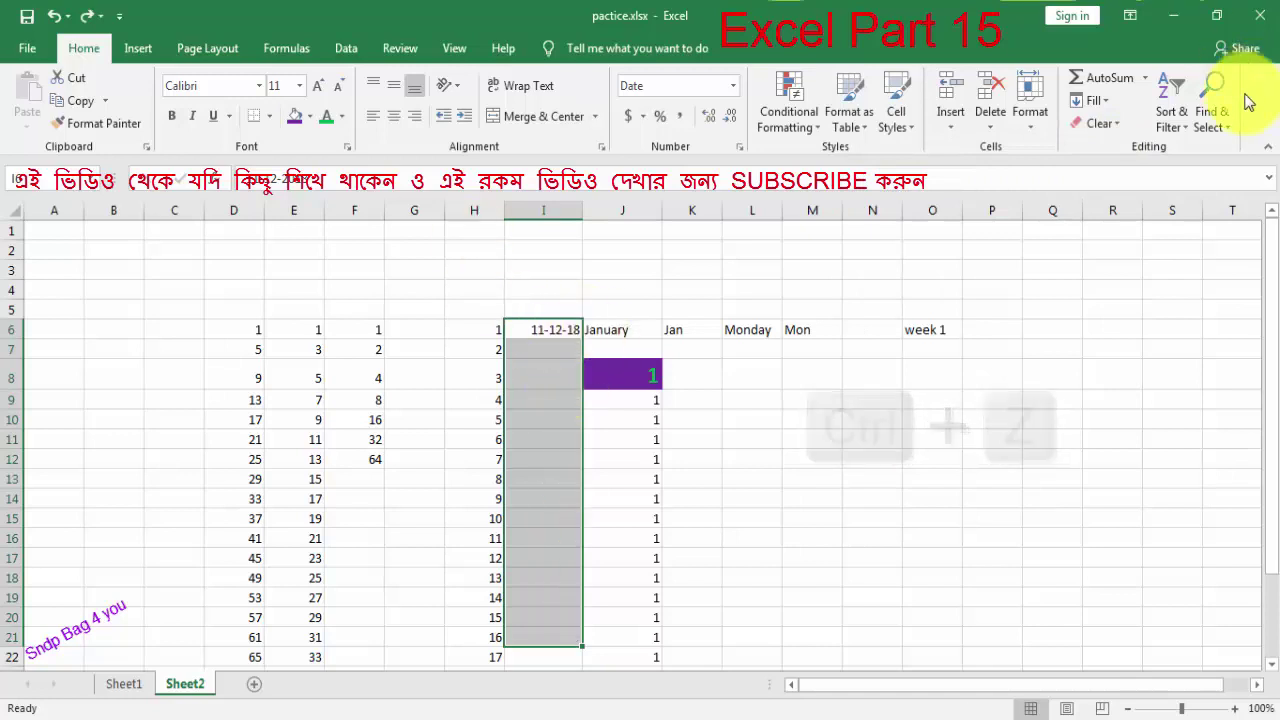
click(1106, 101)
click(1106, 245)
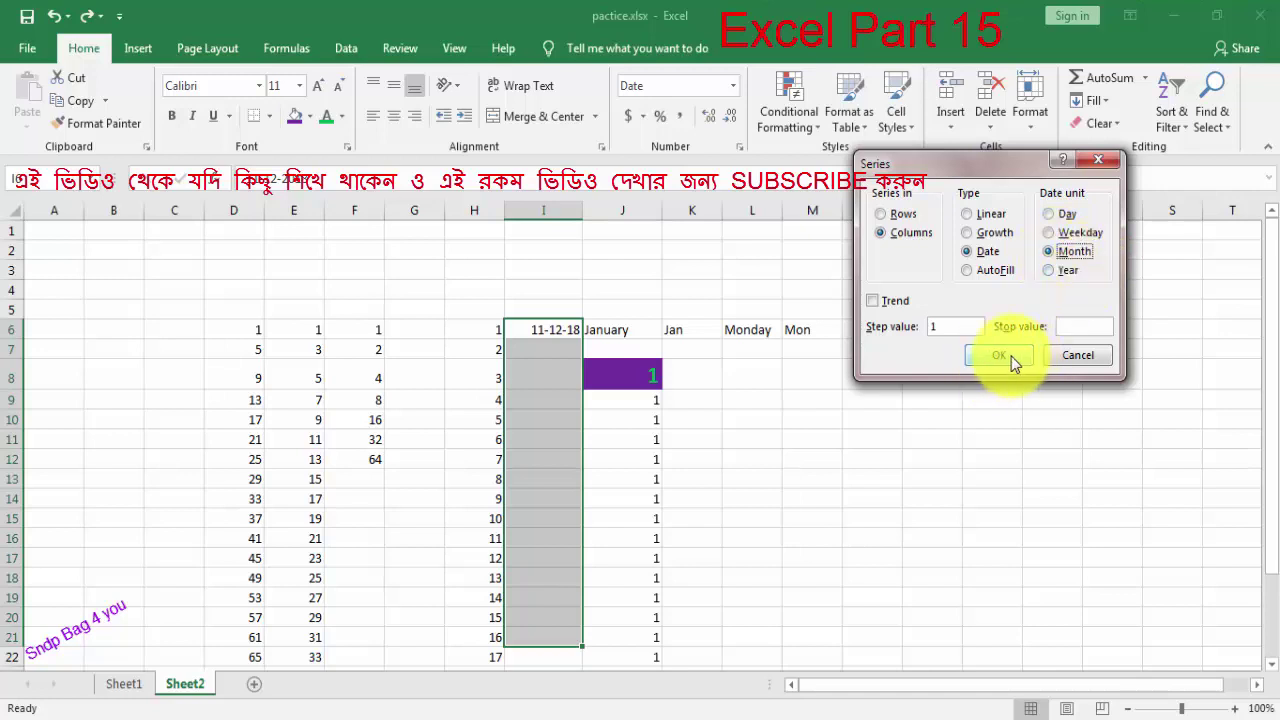
click(941, 325)
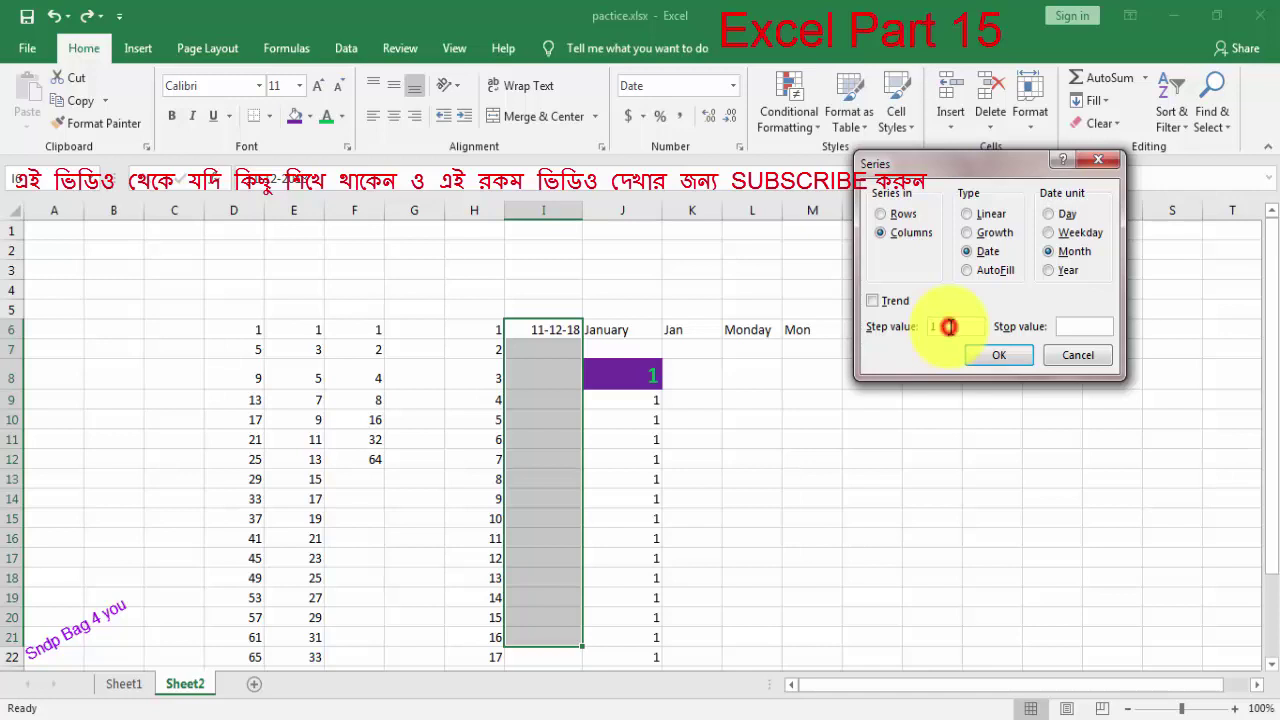
text(3)
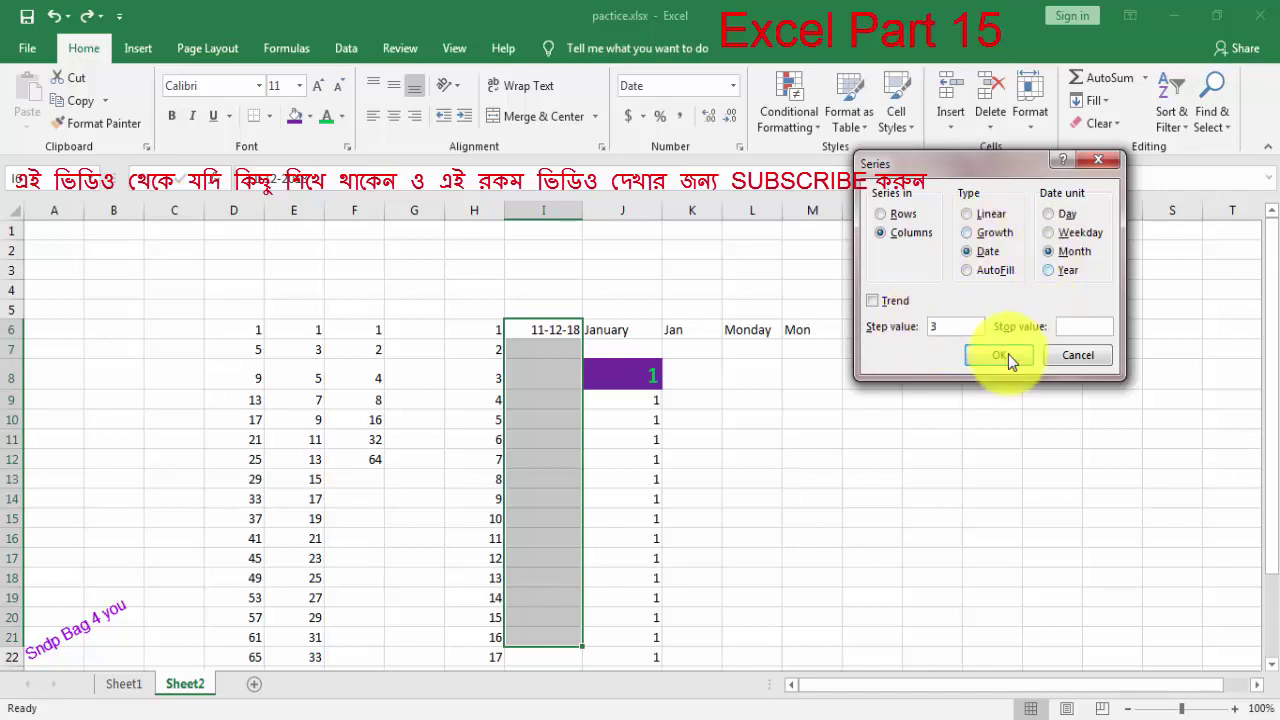
click(1006, 356)
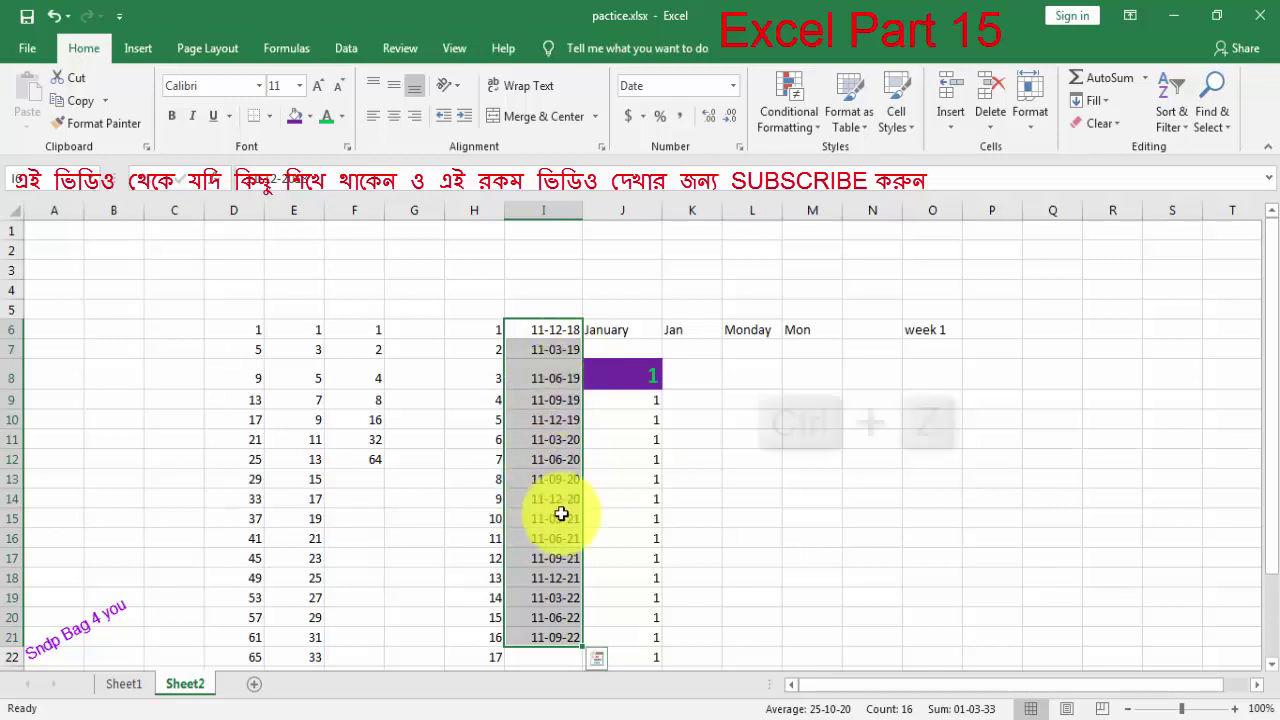
key(ctrl+z)
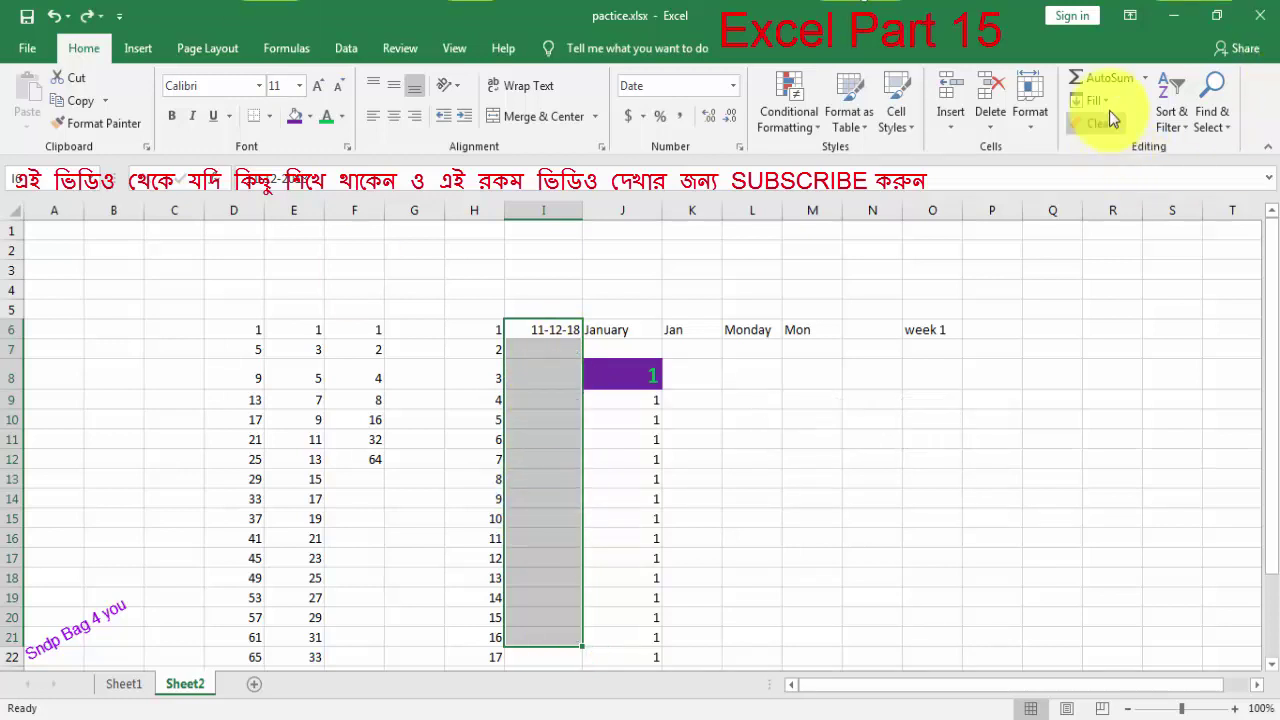
Step: Fill I6:I21 with a Year-unit date series from 11-12-18 to 11-12-33
click(1094, 101)
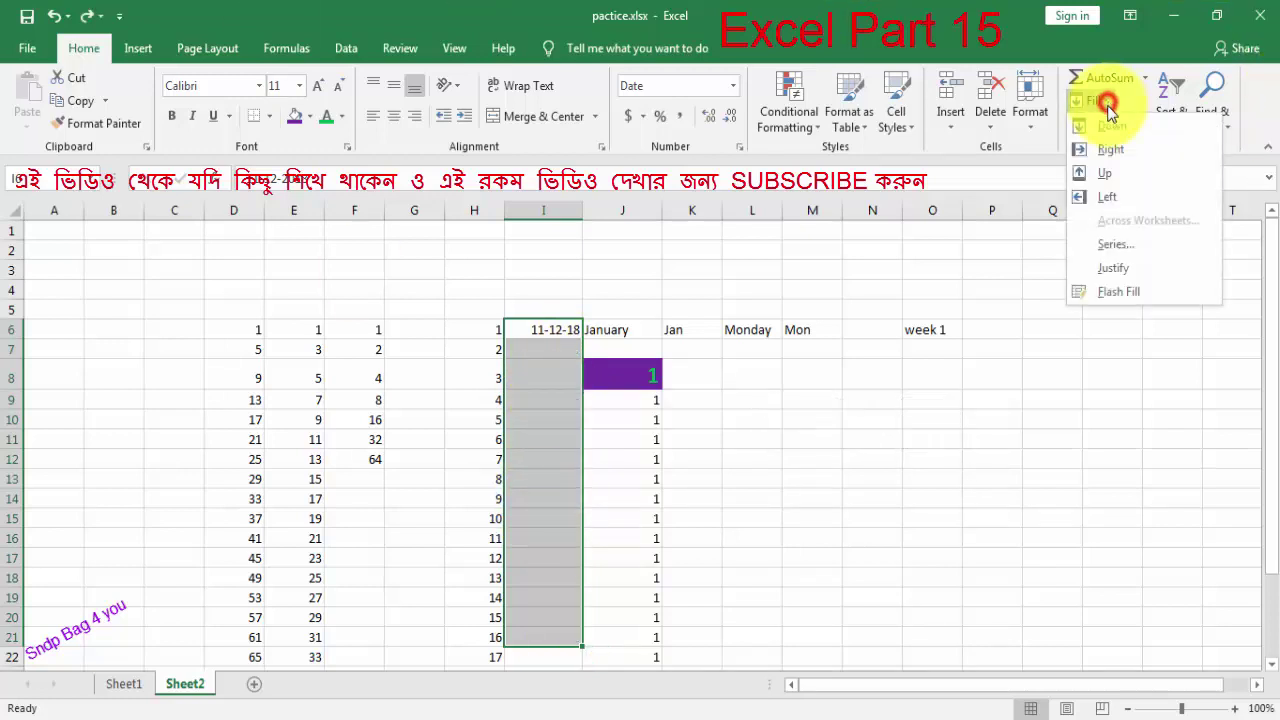
click(1112, 247)
click(1057, 271)
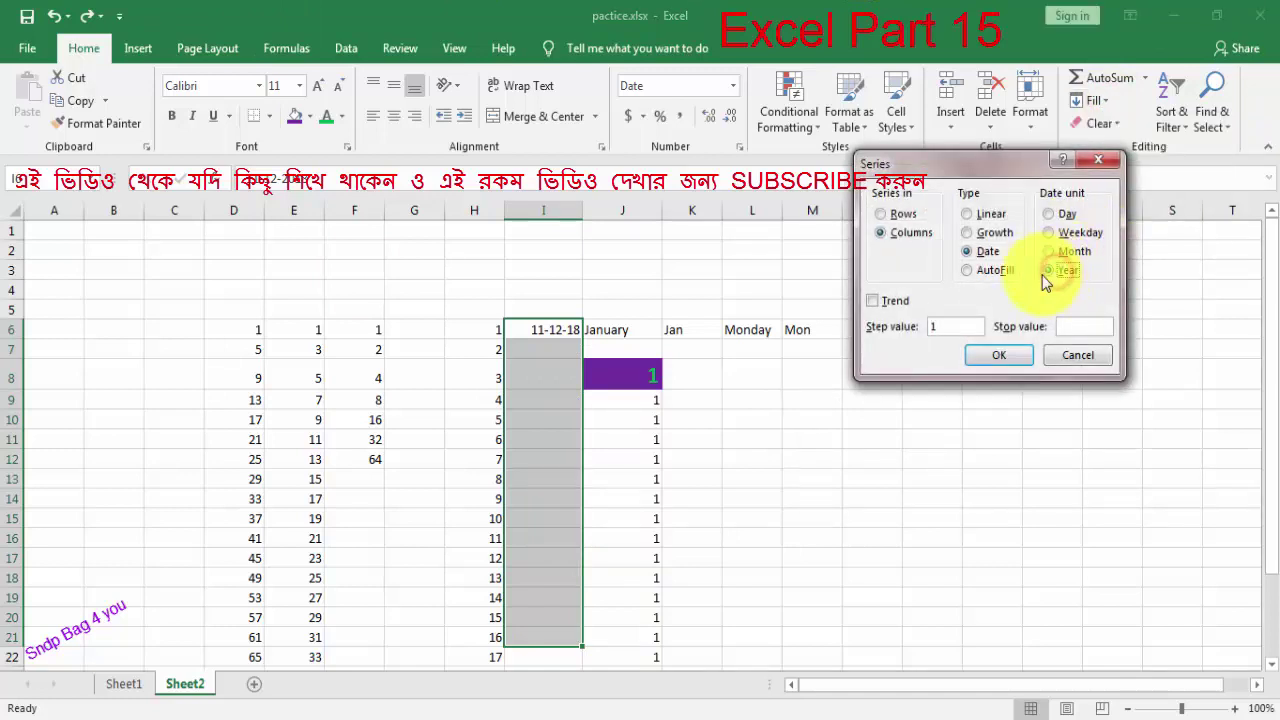
click(1004, 355)
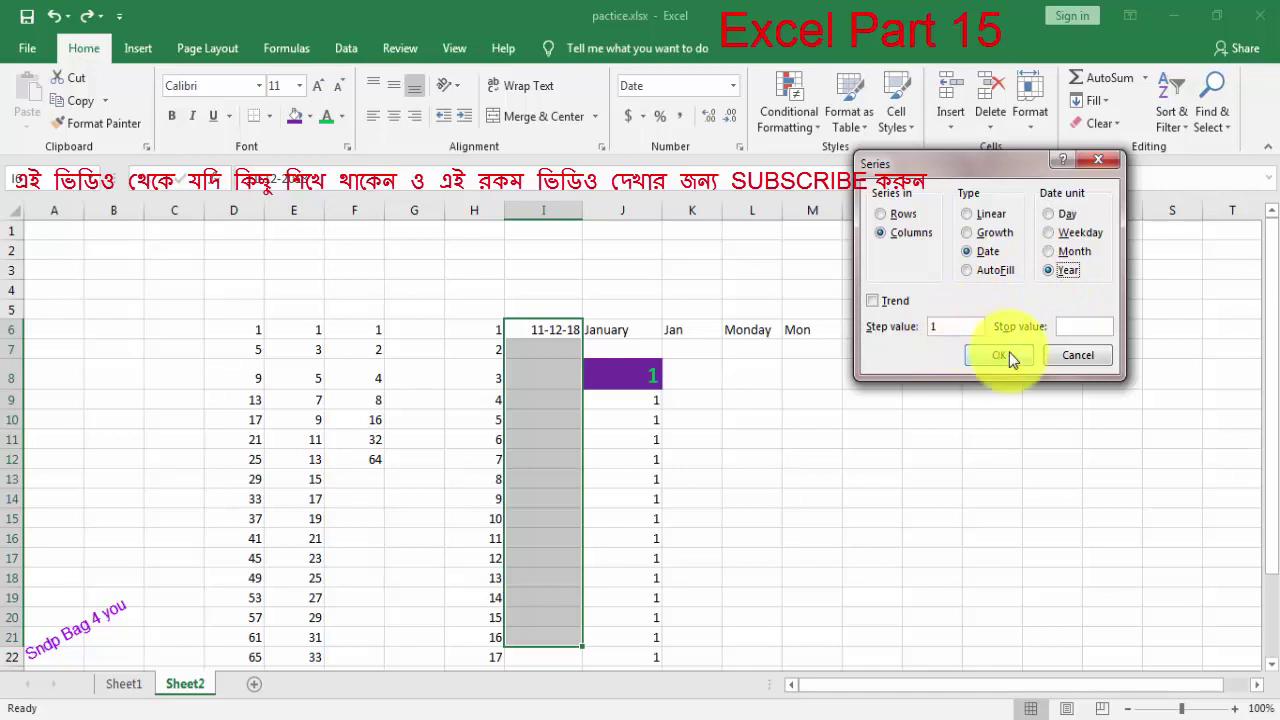
click(1009, 352)
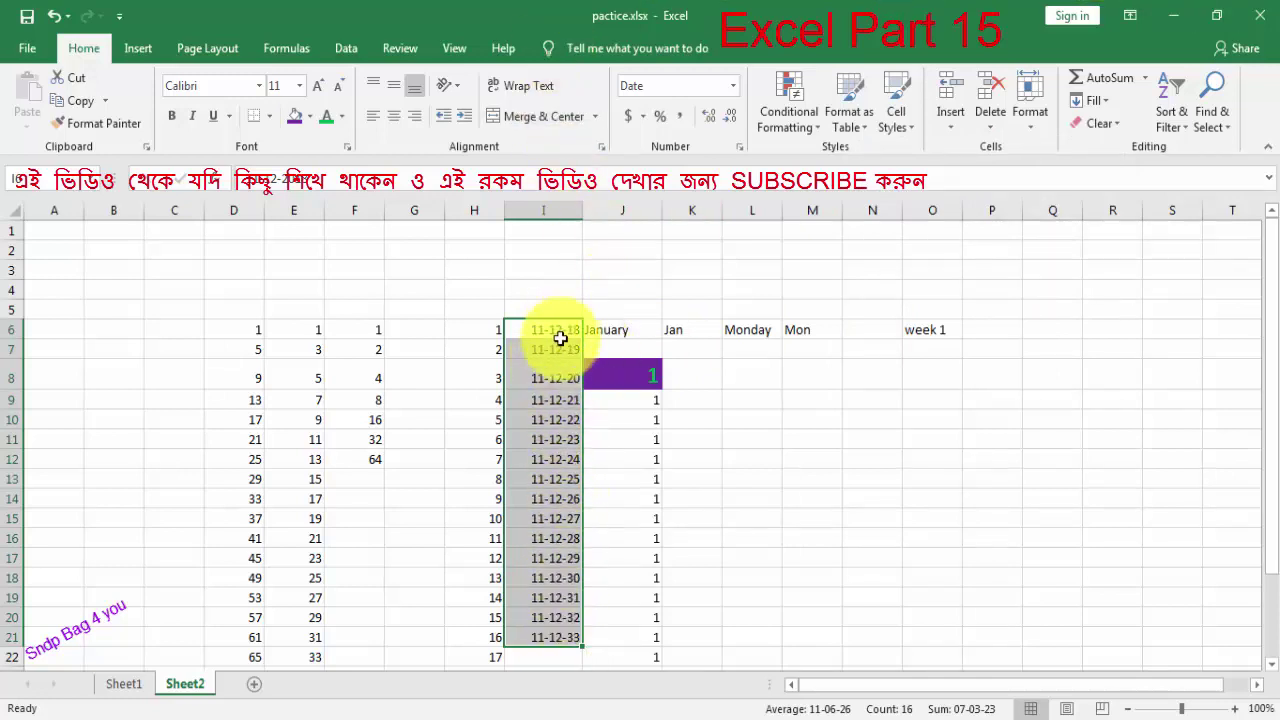
drag(560, 338, 562, 632)
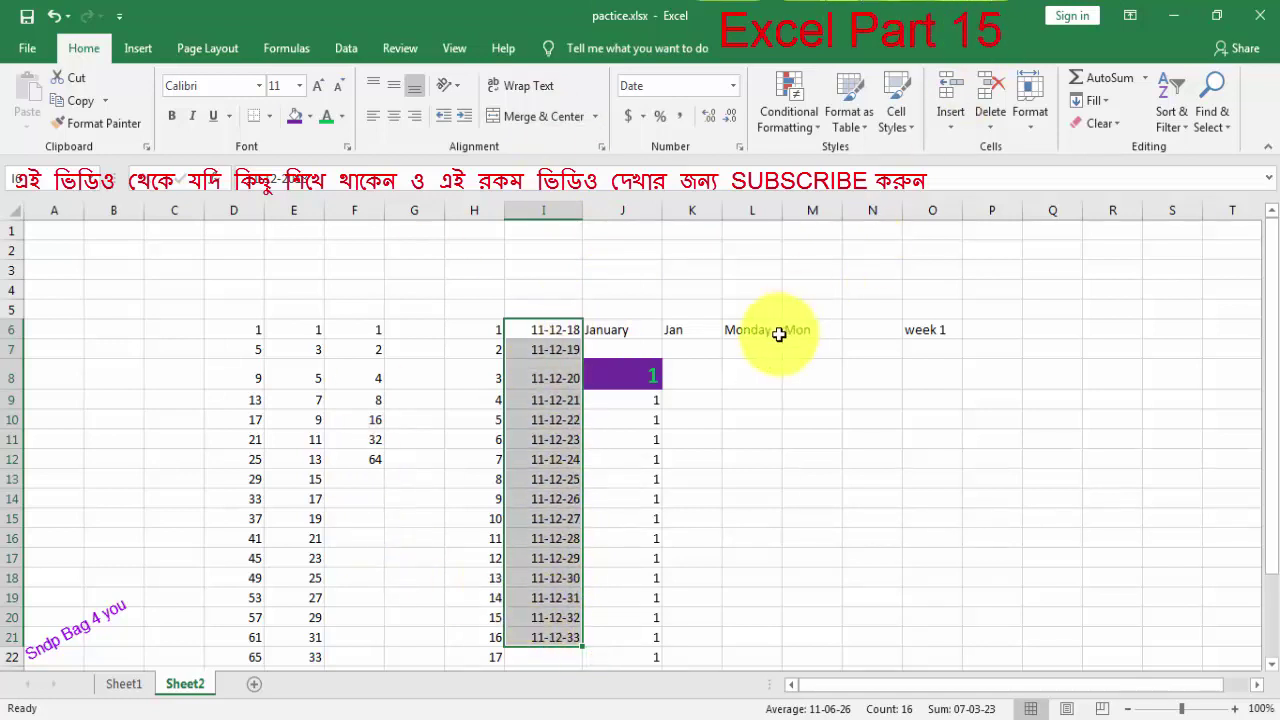
Step: Undo the yearly dates and fill daily dates from 11-12-18 with stop value 16-12-2018
key(ctrl+z)
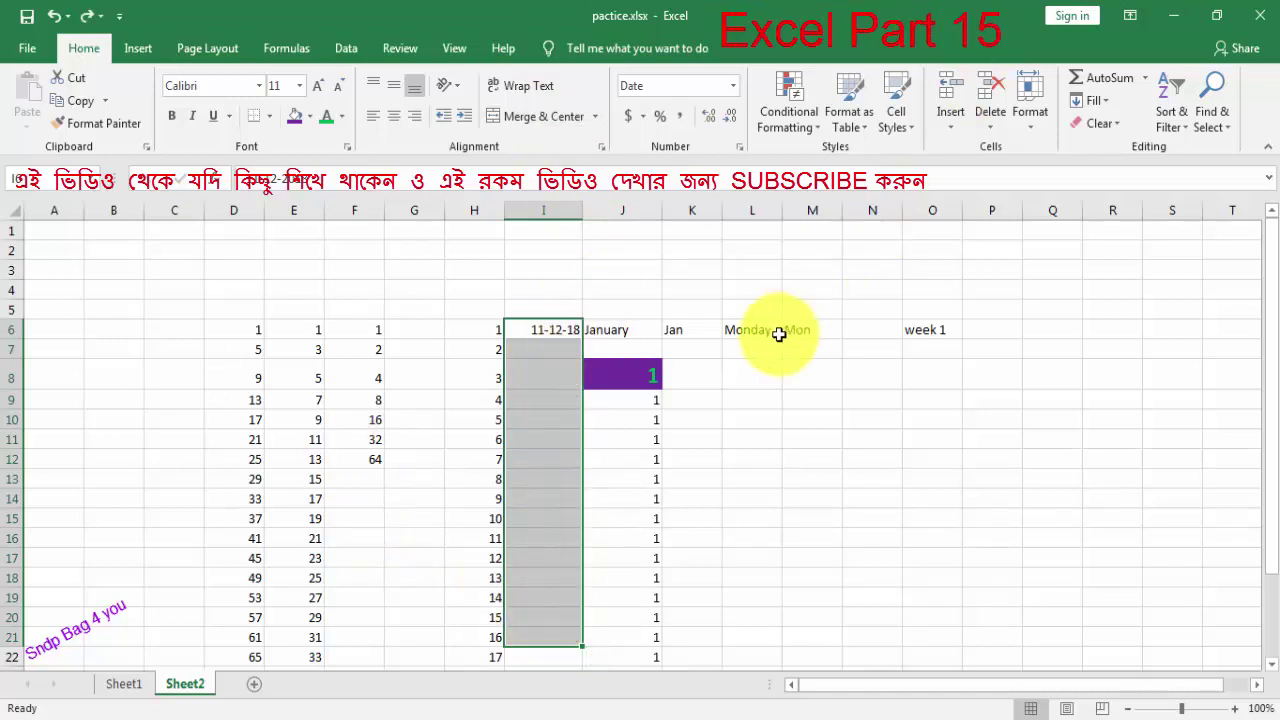
click(1095, 101)
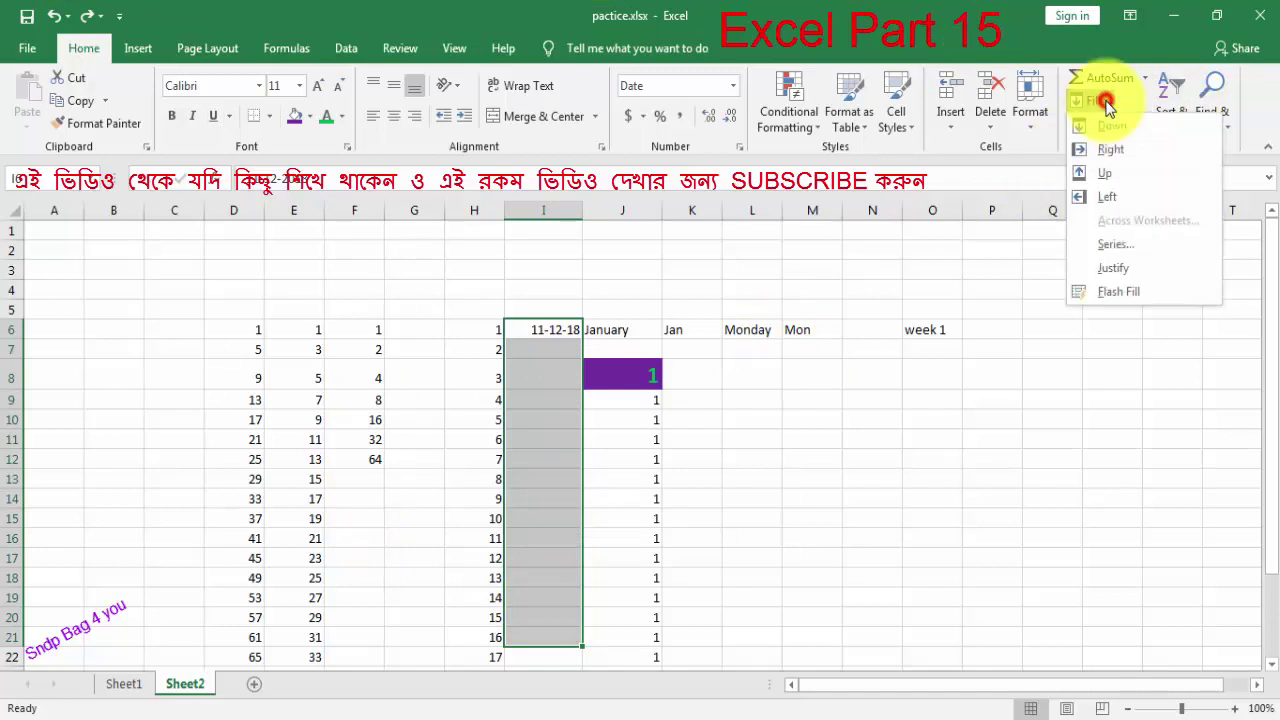
click(1120, 244)
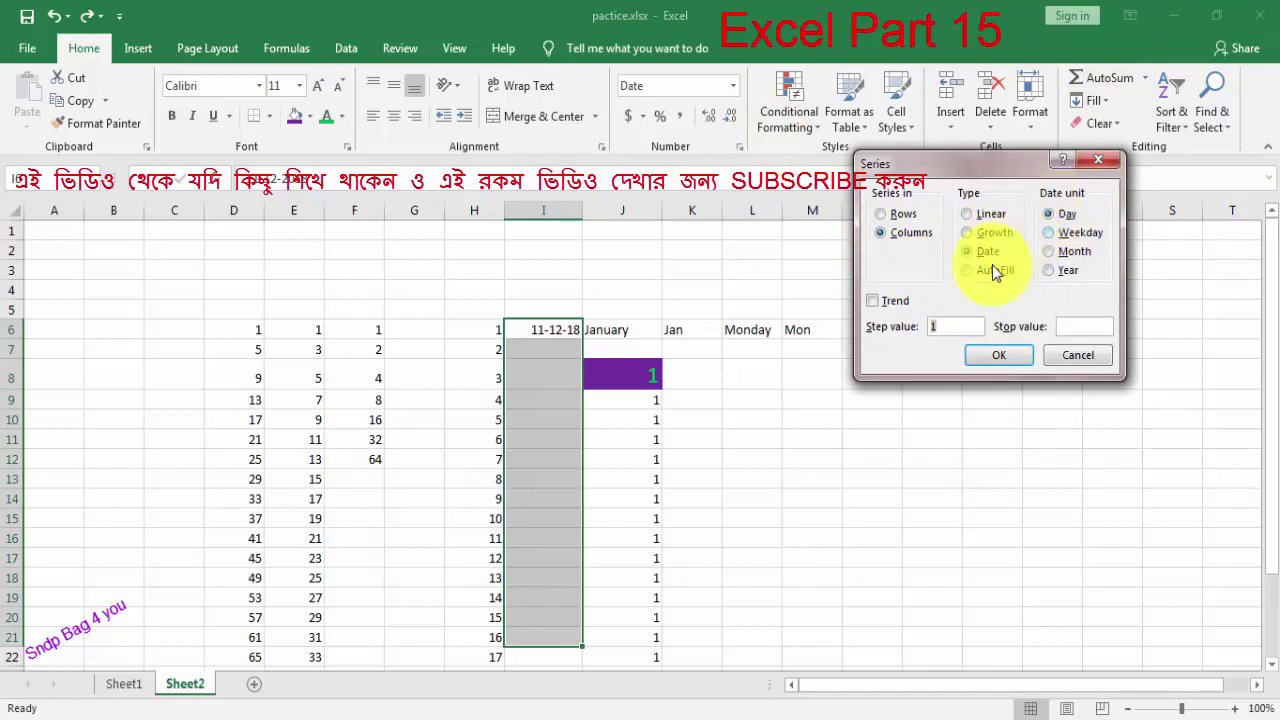
click(1086, 326)
text(16/12/2018)
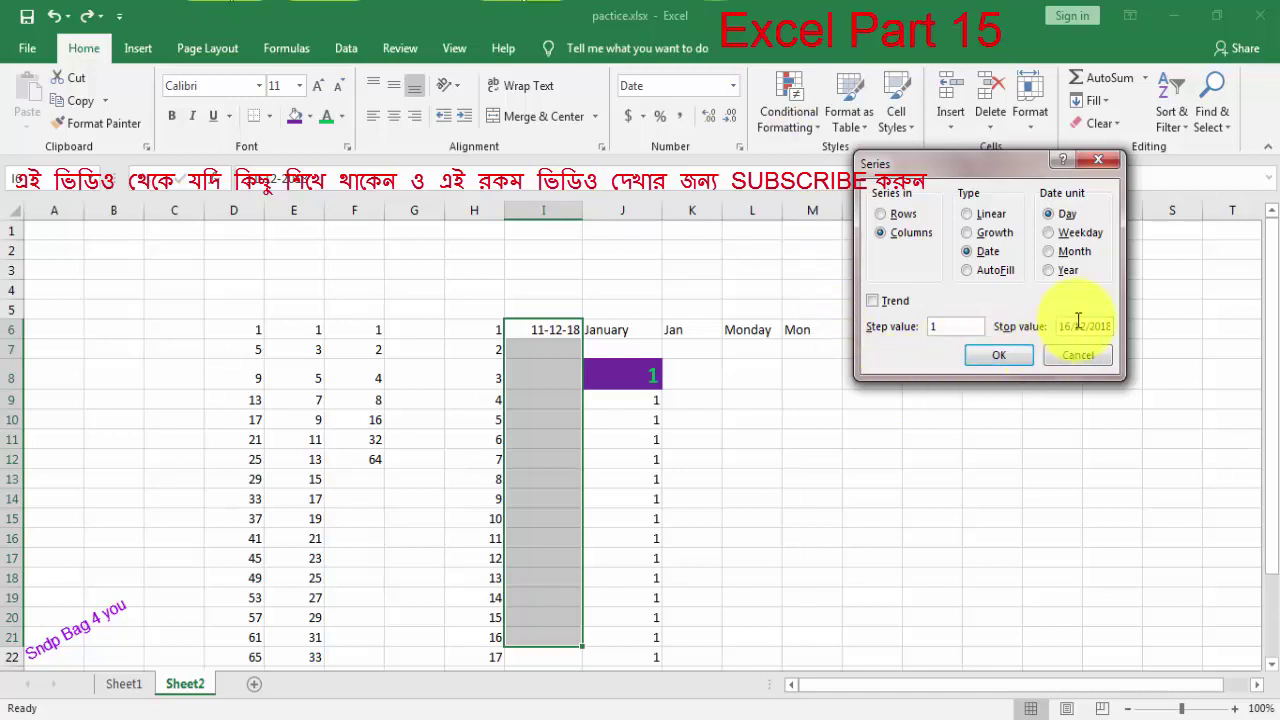
click(1020, 355)
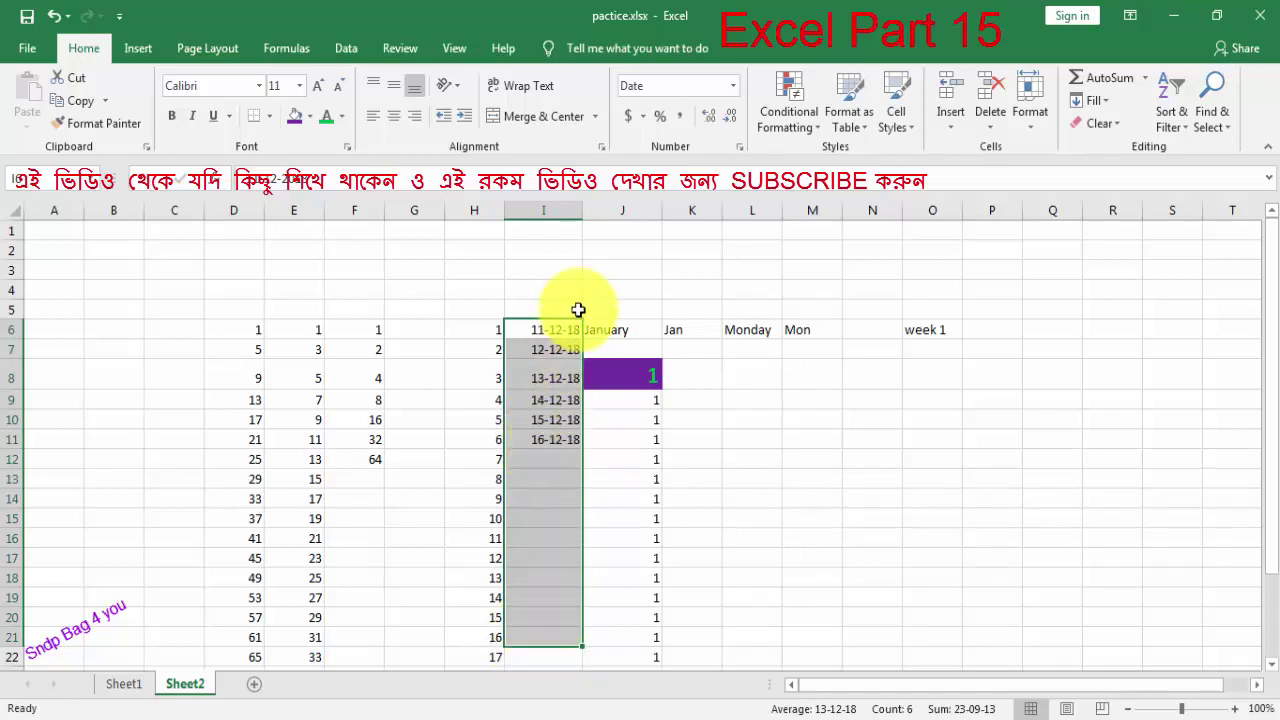
Step: Extend Jan in K6 into a month series down to K21
click(622, 376)
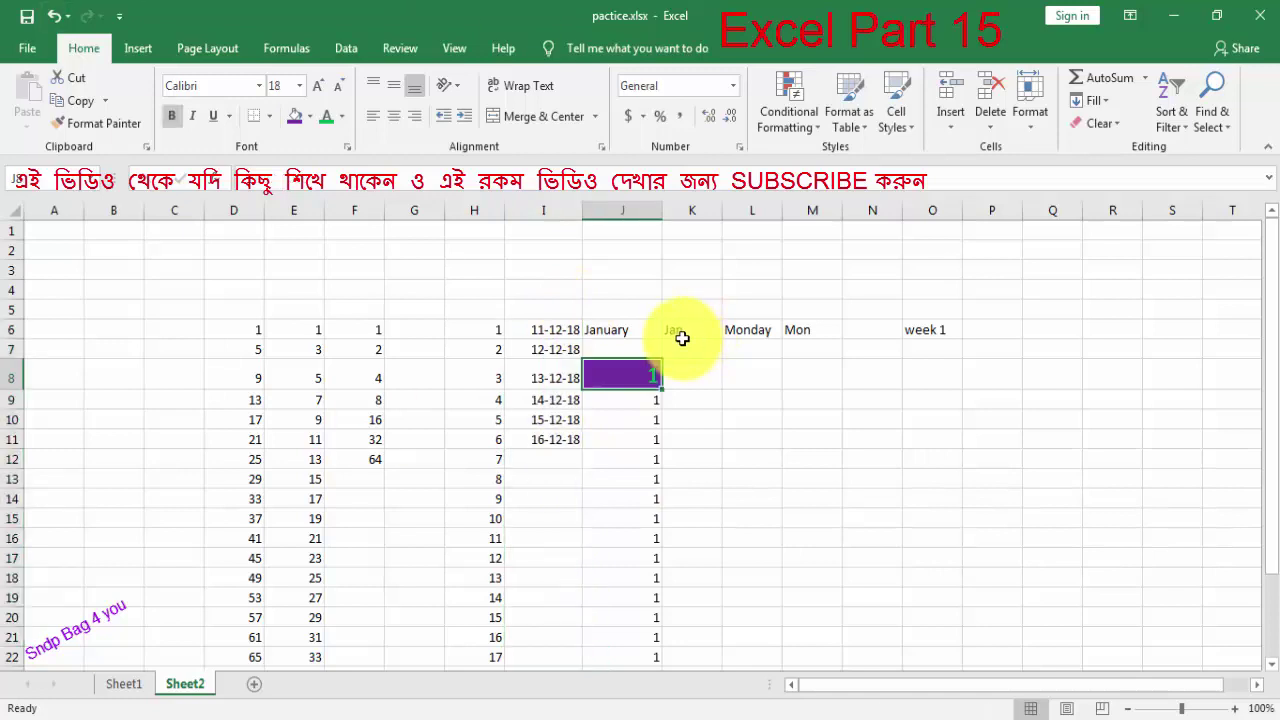
click(700, 329)
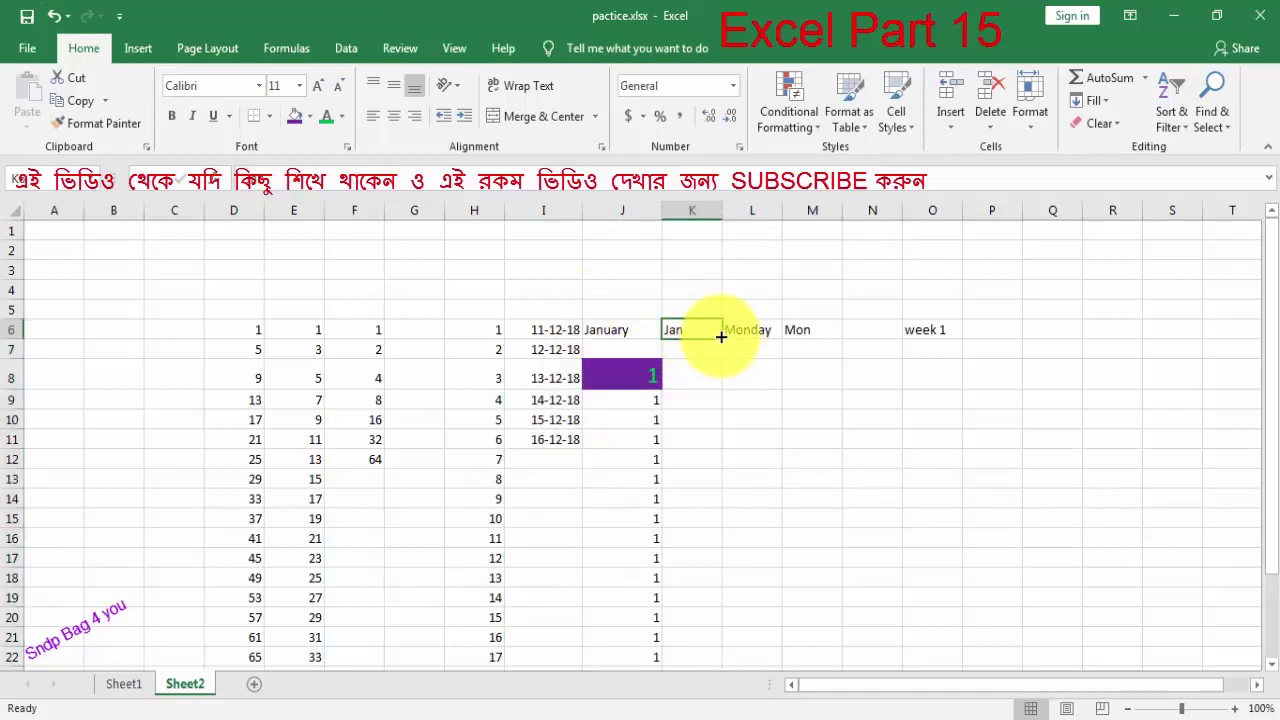
drag(722, 338, 725, 642)
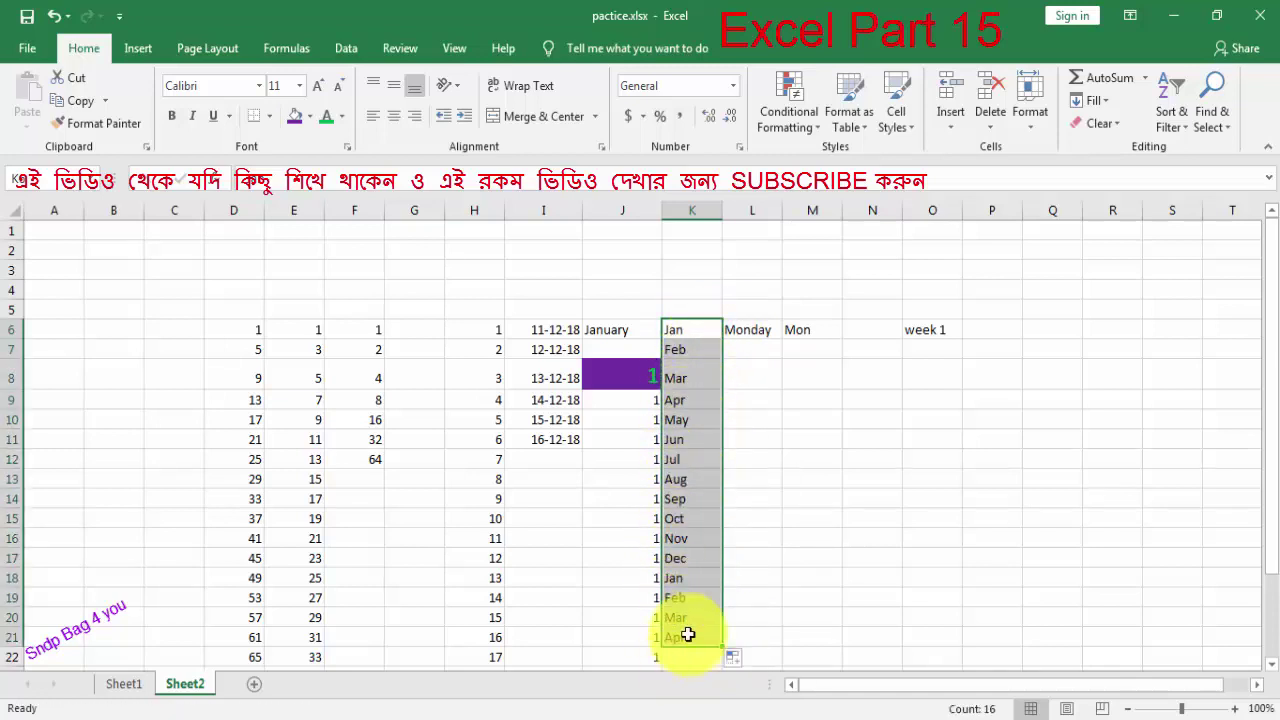
Step: Extend Monday and Mon into weekday series down L6:L19 and M6:M19, widening column L
click(774, 329)
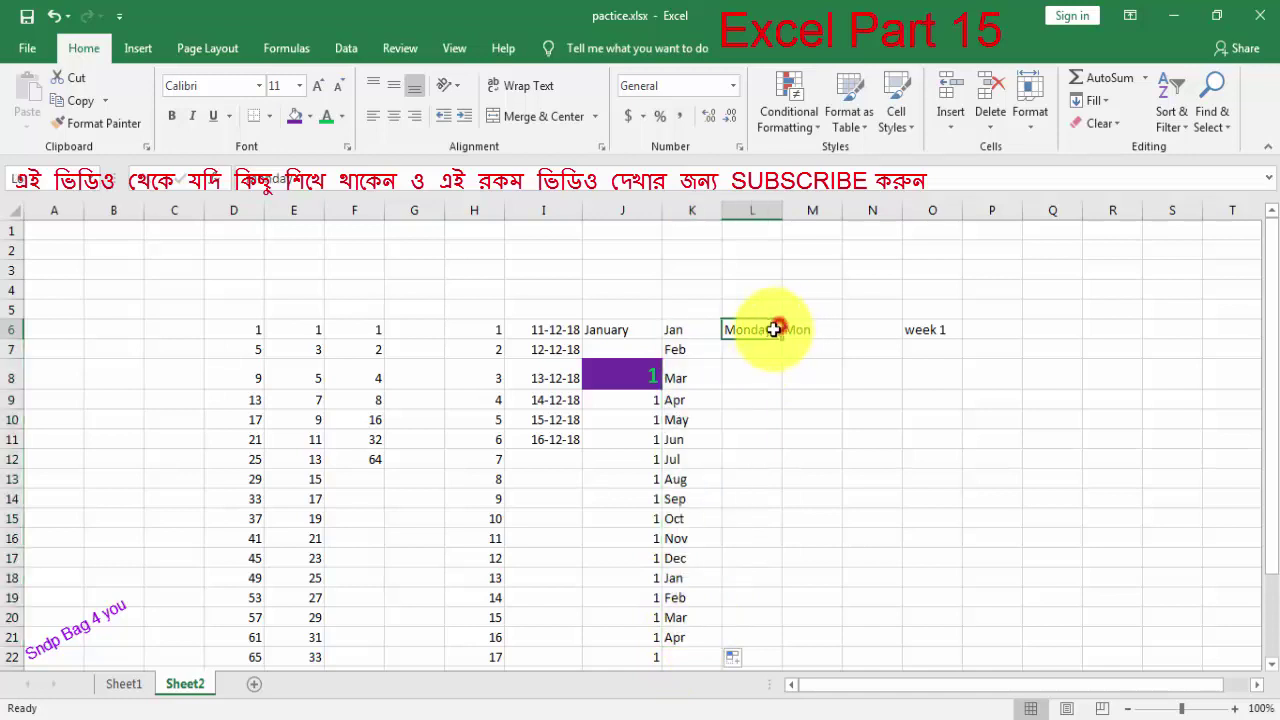
drag(782, 338, 778, 600)
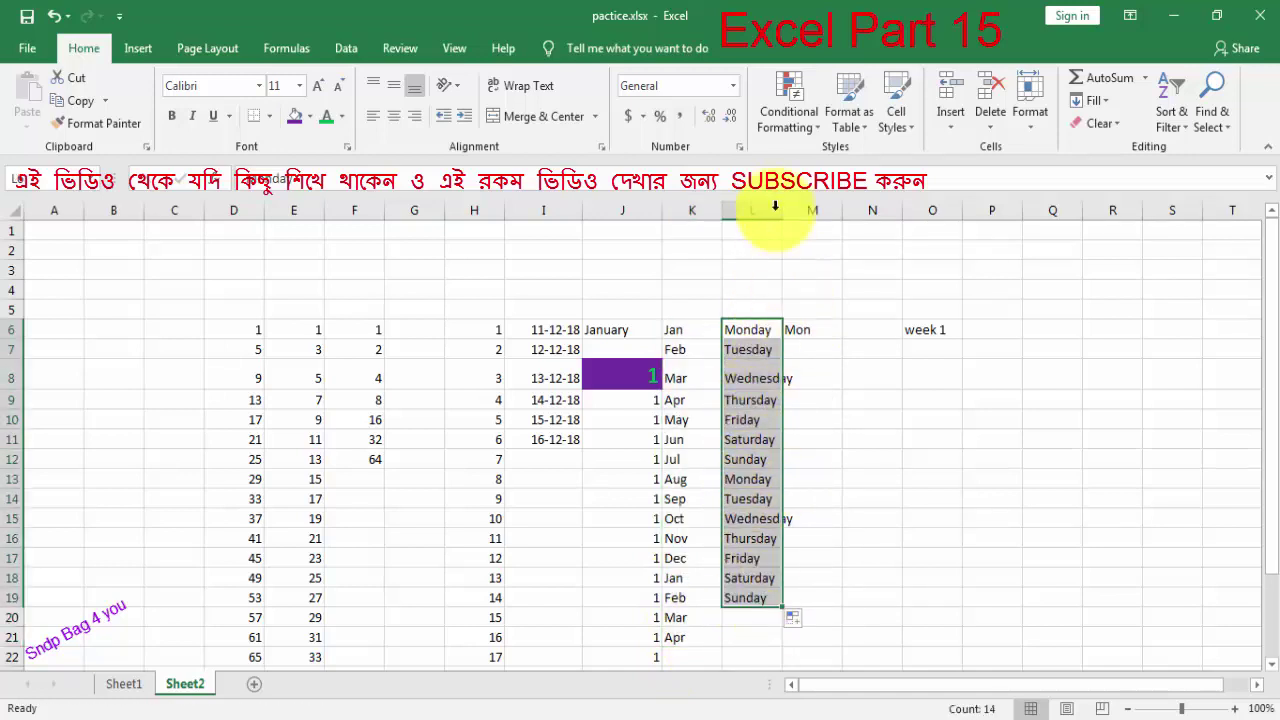
drag(784, 203, 820, 205)
click(859, 330)
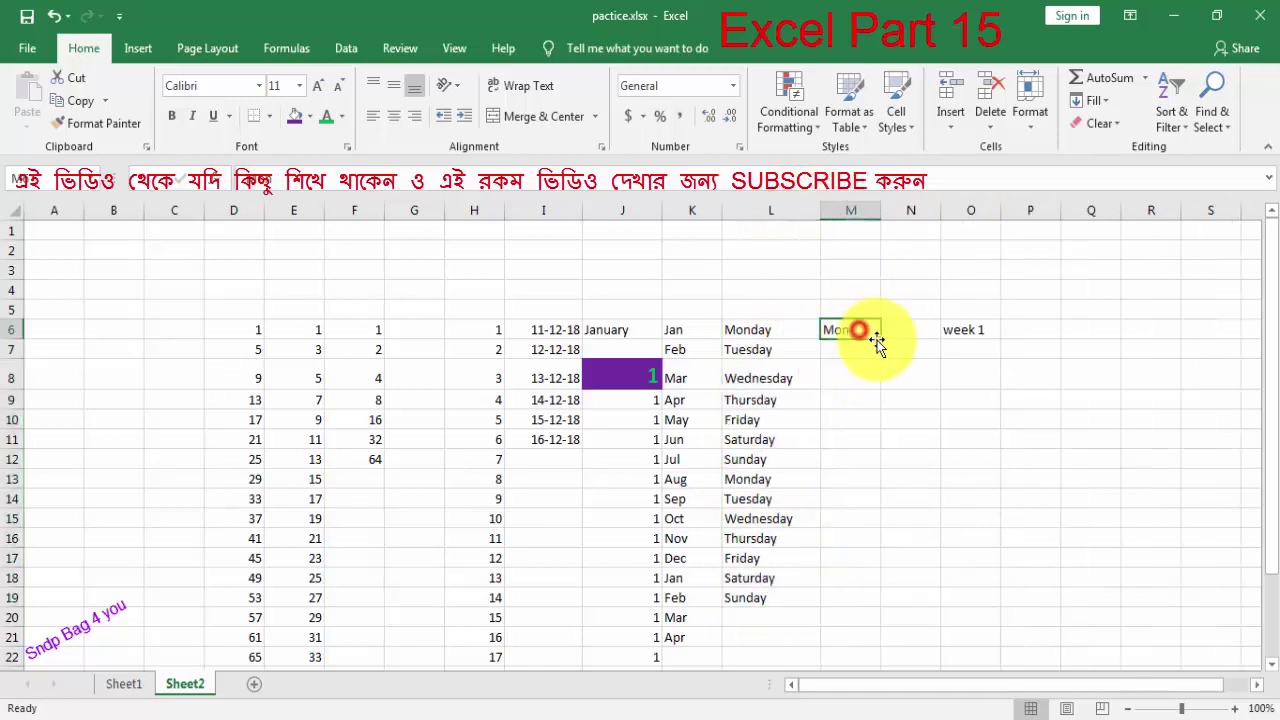
drag(880, 340, 862, 604)
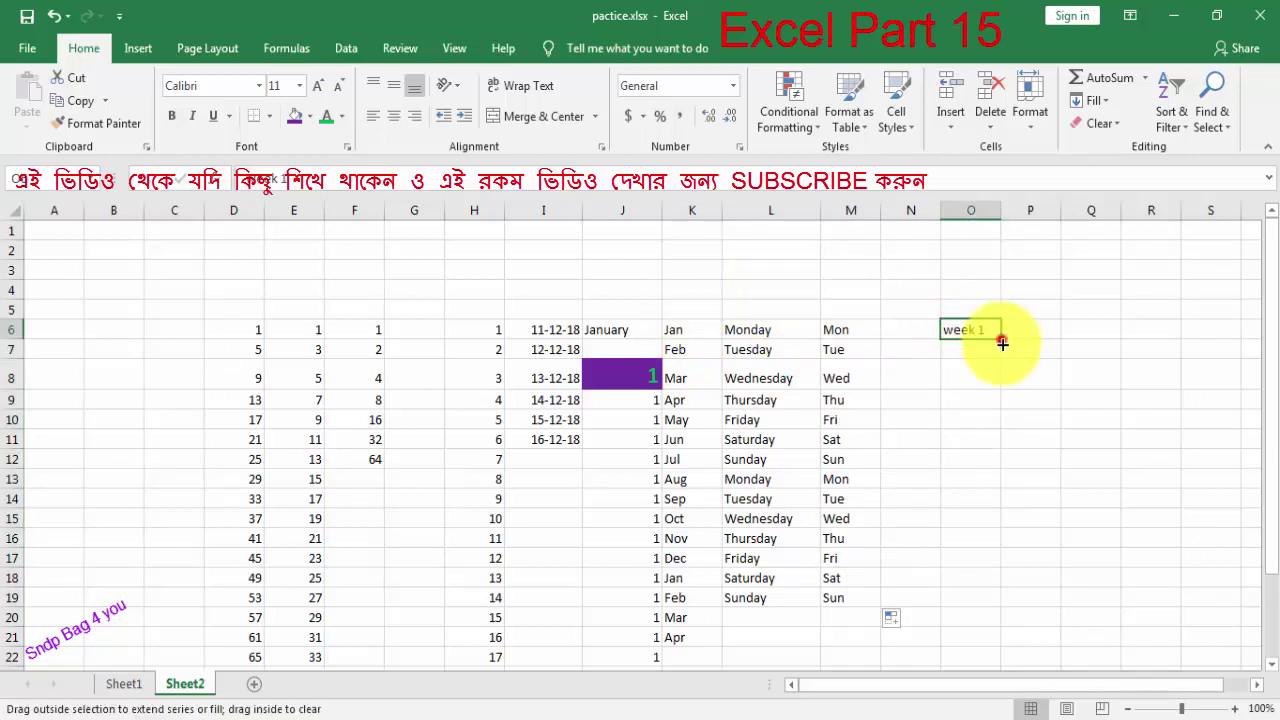
drag(1002, 343, 980, 630)
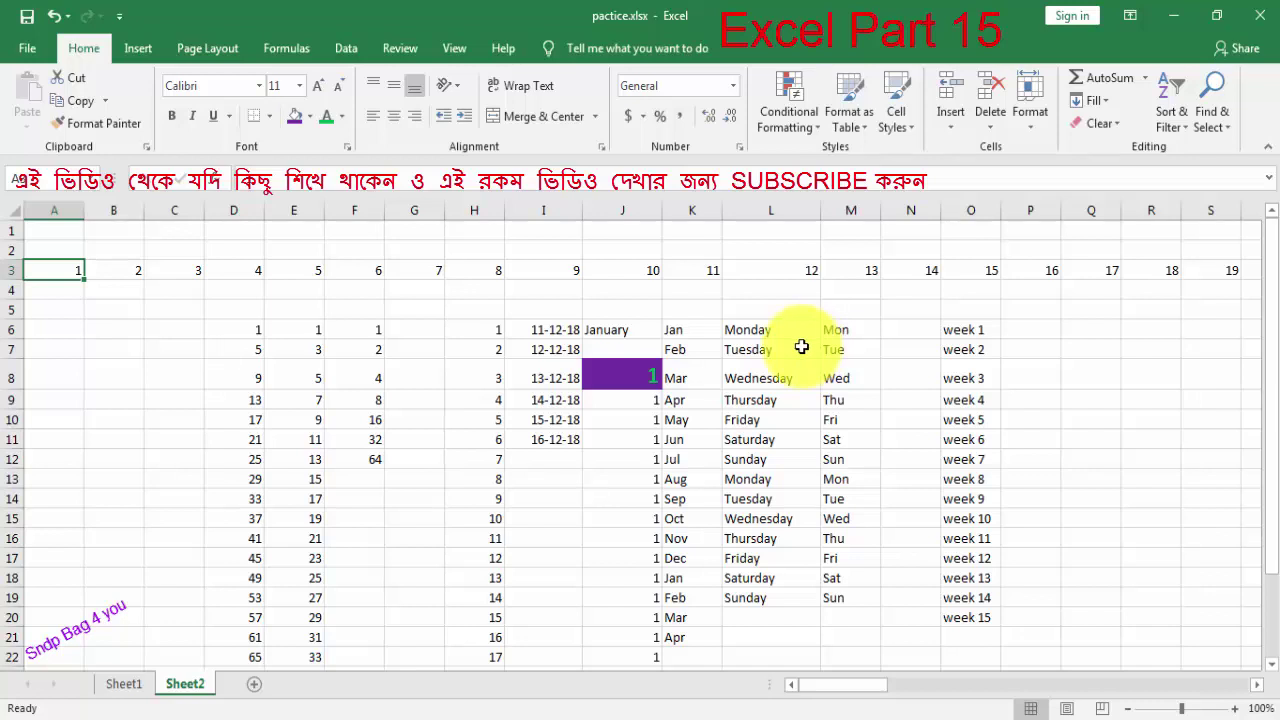
click(1021, 328)
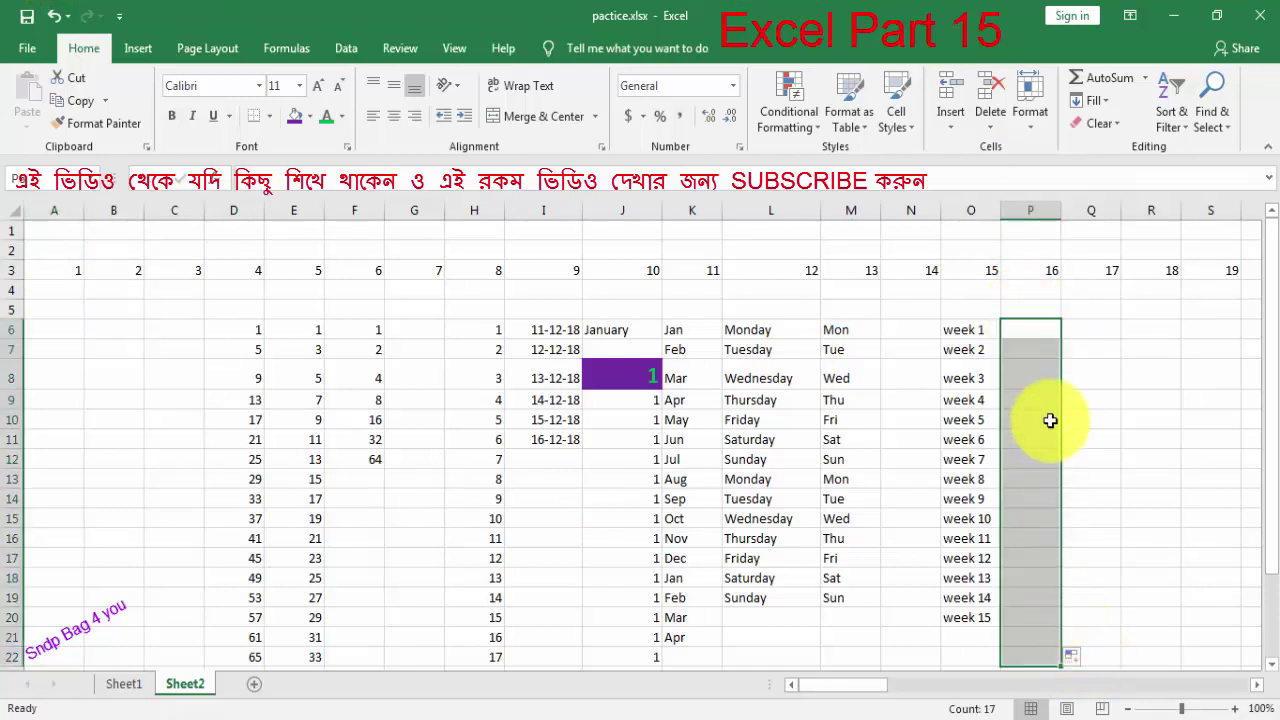
drag(1061, 338, 1058, 653)
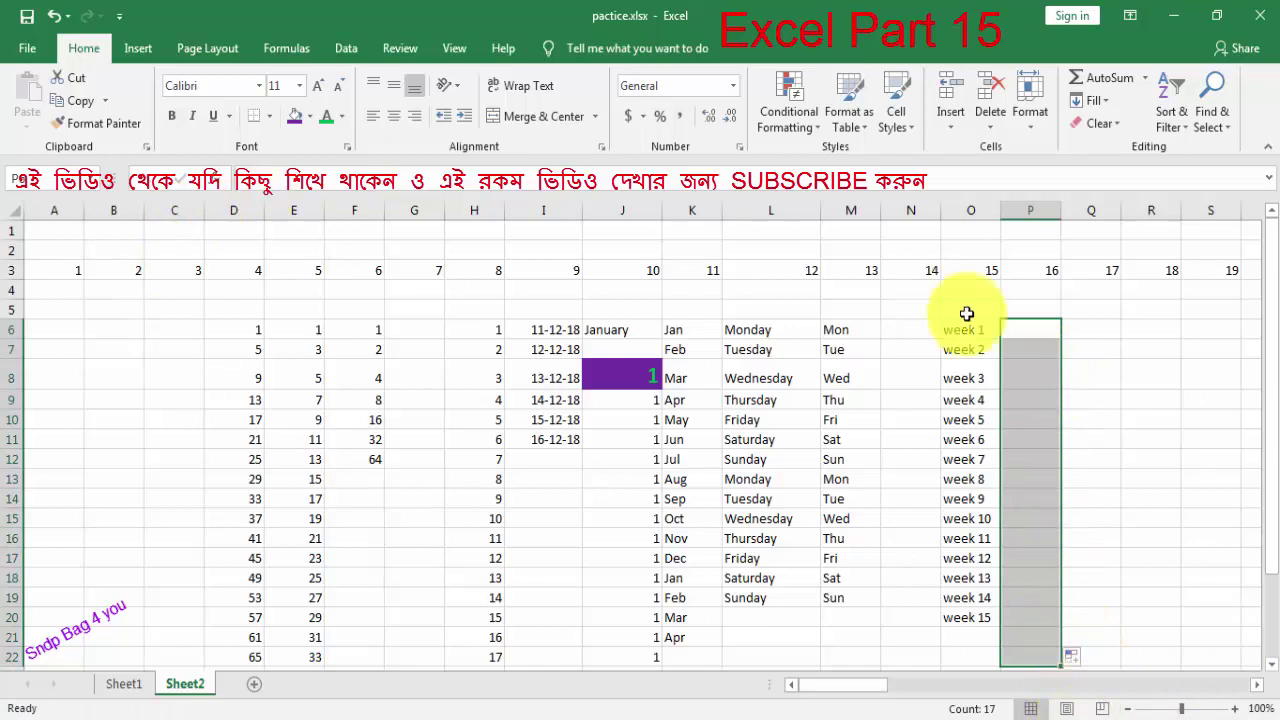
drag(850, 400, 790, 309)
click(790, 309)
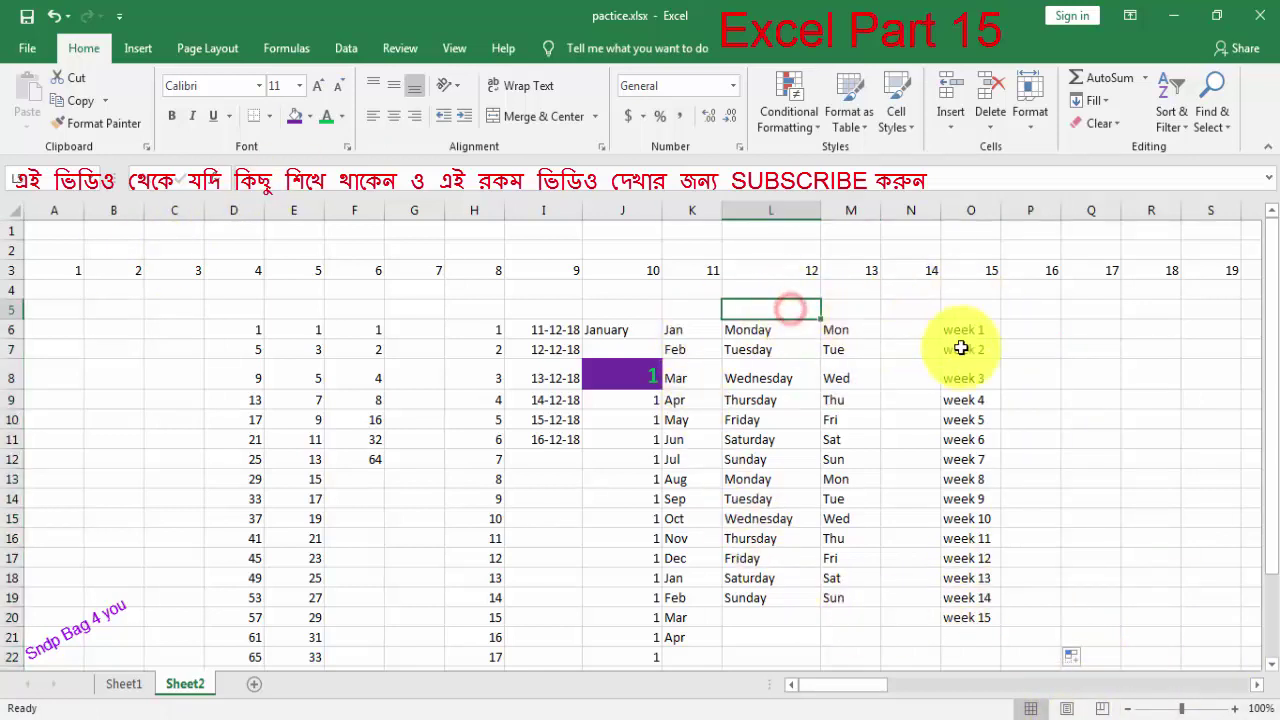
Step: Open Edit Custom Lists from the General section of Excel Options' Advanced page
click(22, 50)
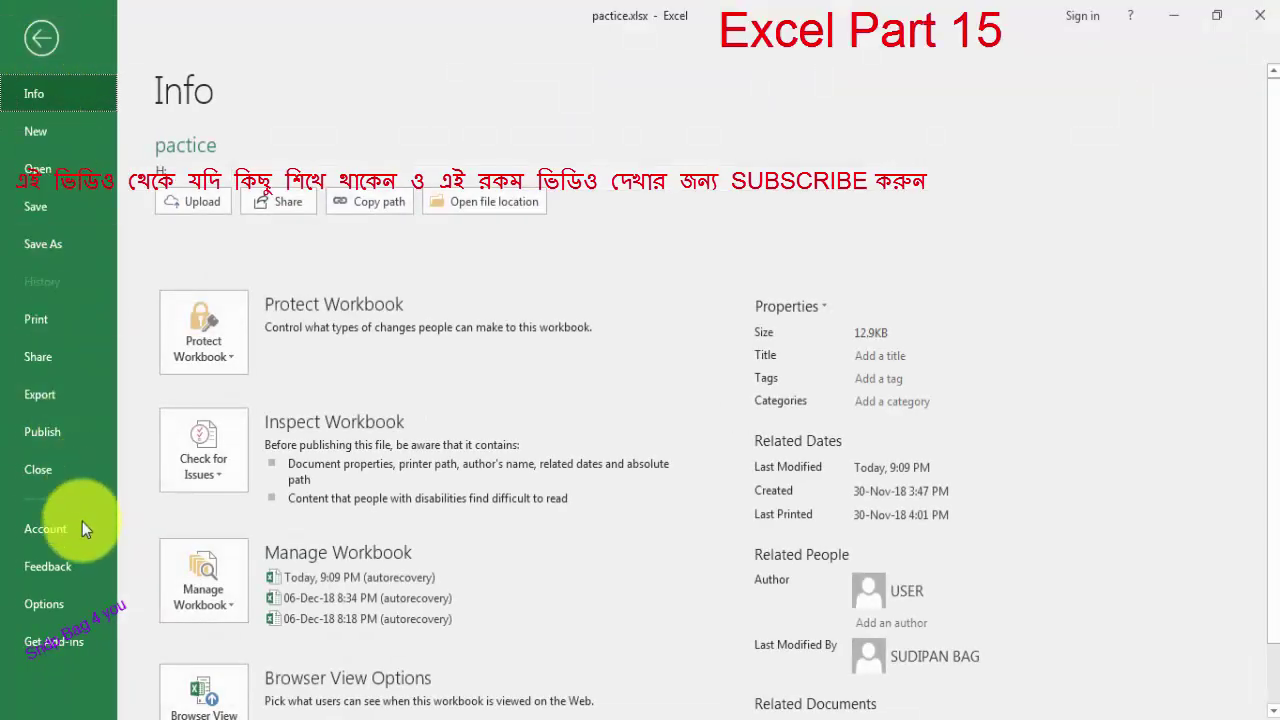
click(34, 604)
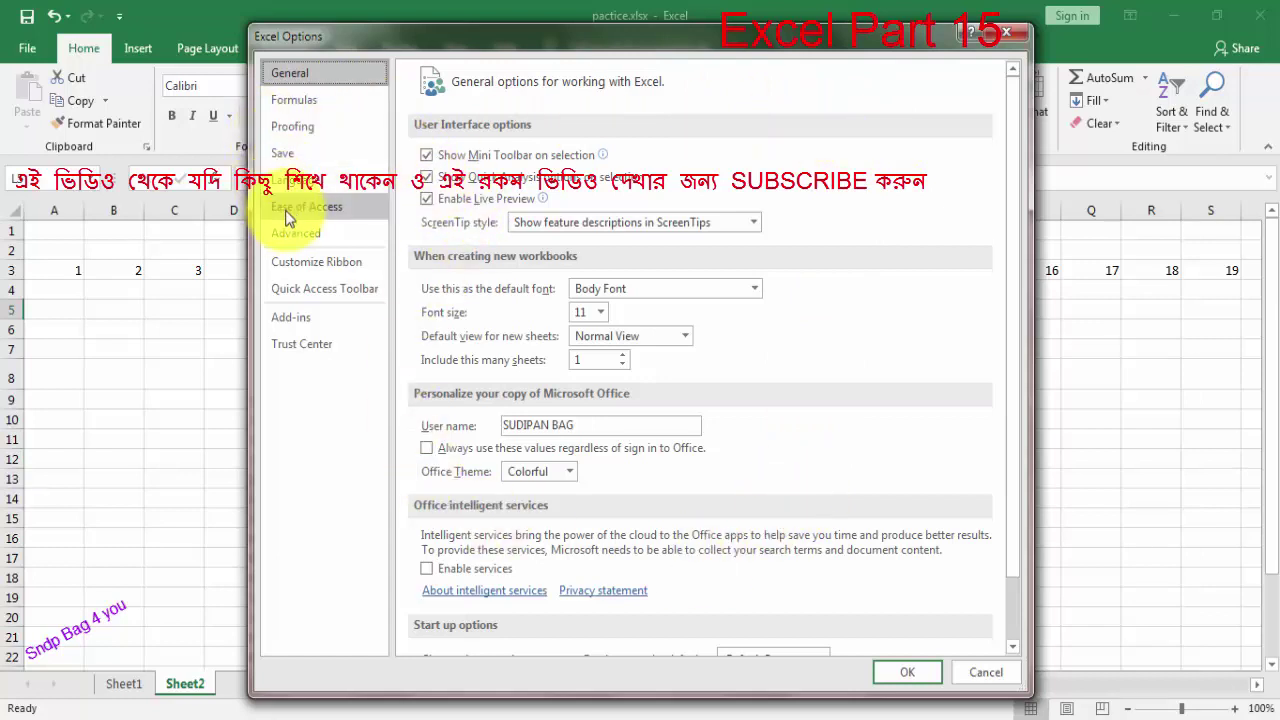
click(288, 240)
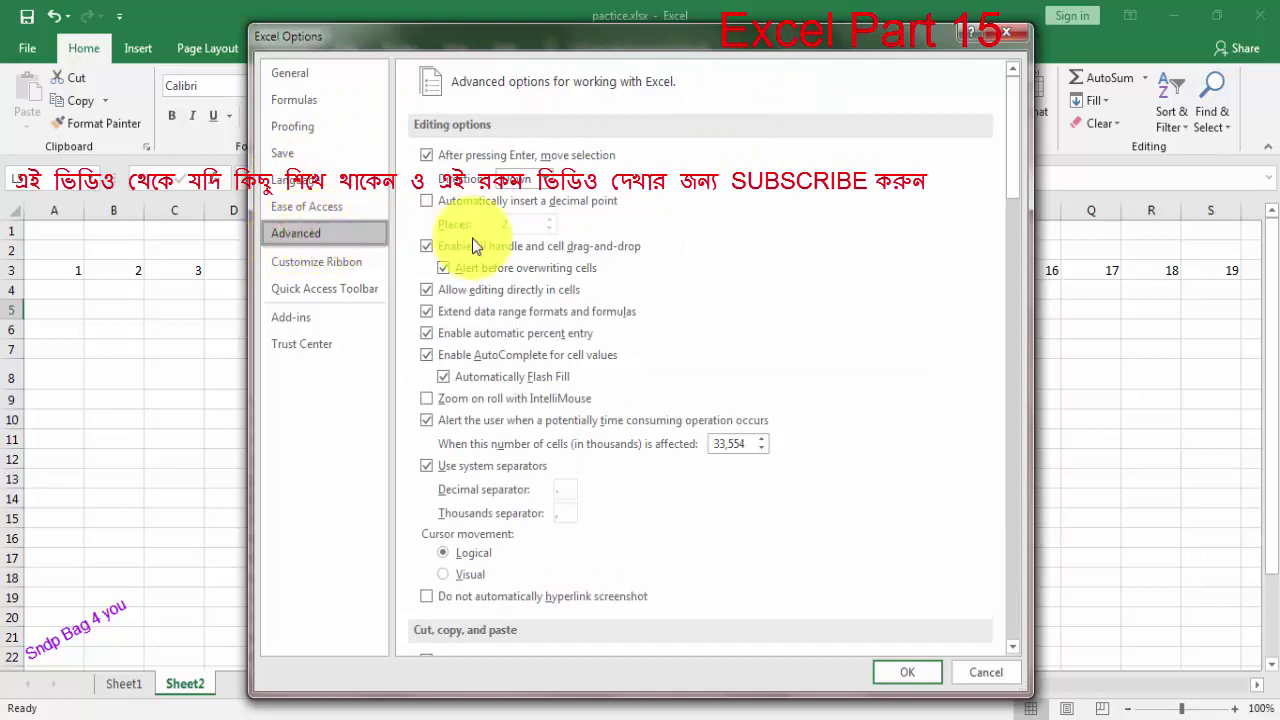
drag(1015, 153, 1014, 540)
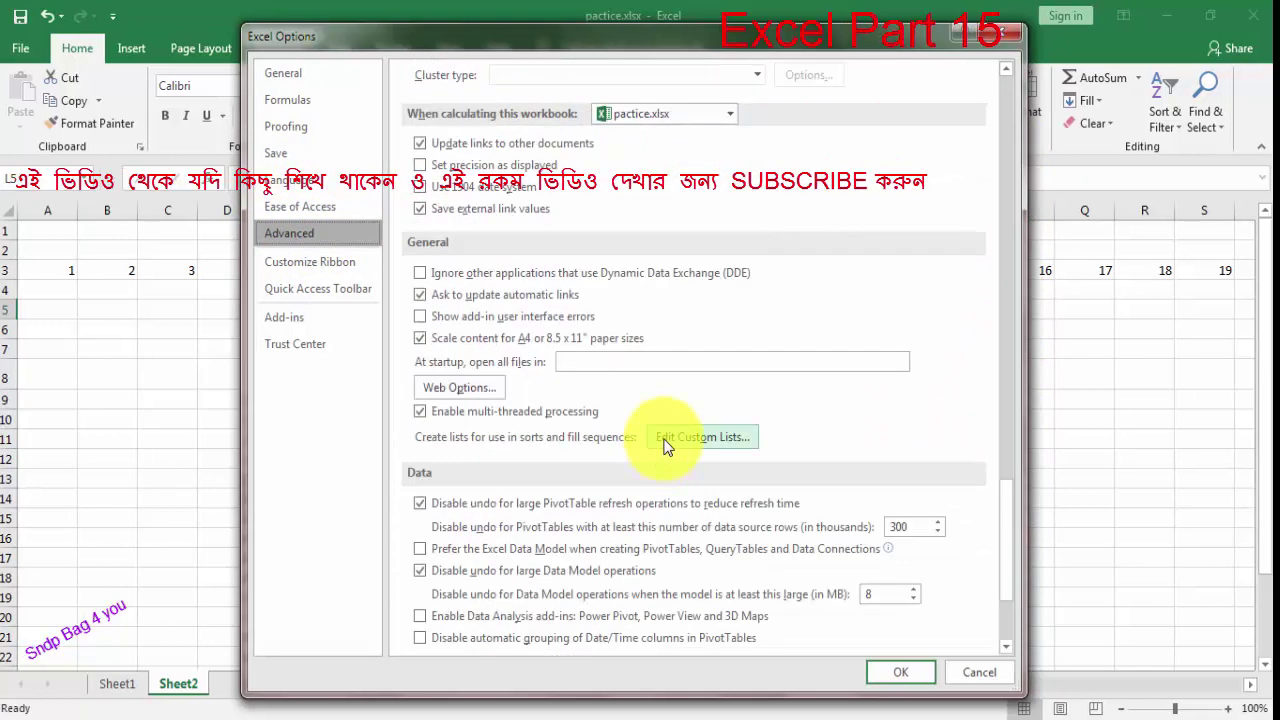
click(720, 443)
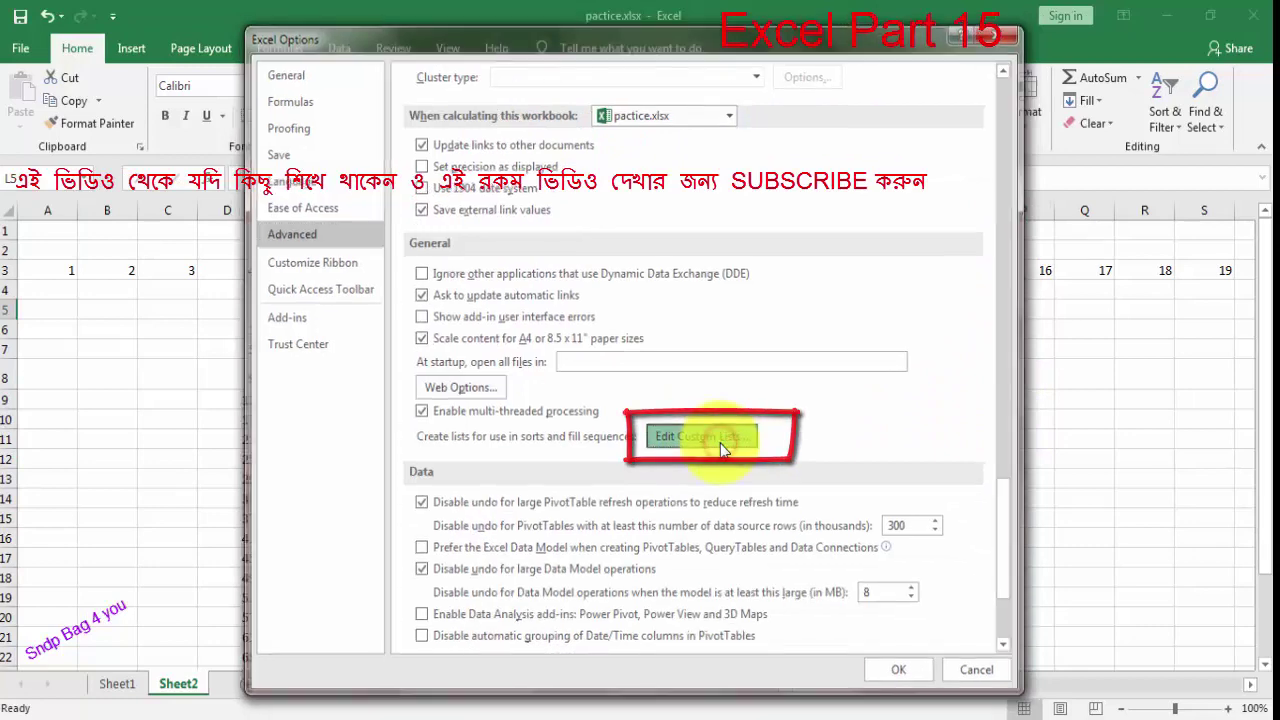
drag(902, 87, 542, 84)
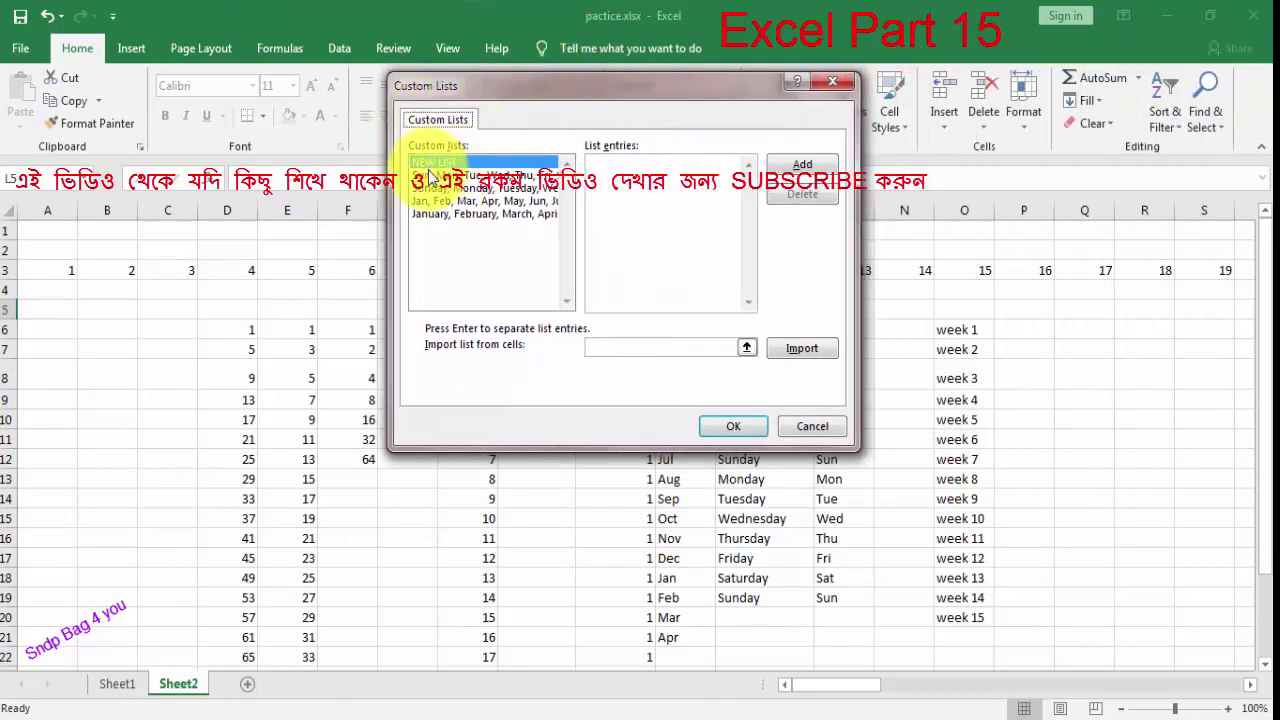
Step: Browse the built-in custom lists, ending on the full month names
click(430, 175)
click(430, 188)
click(430, 201)
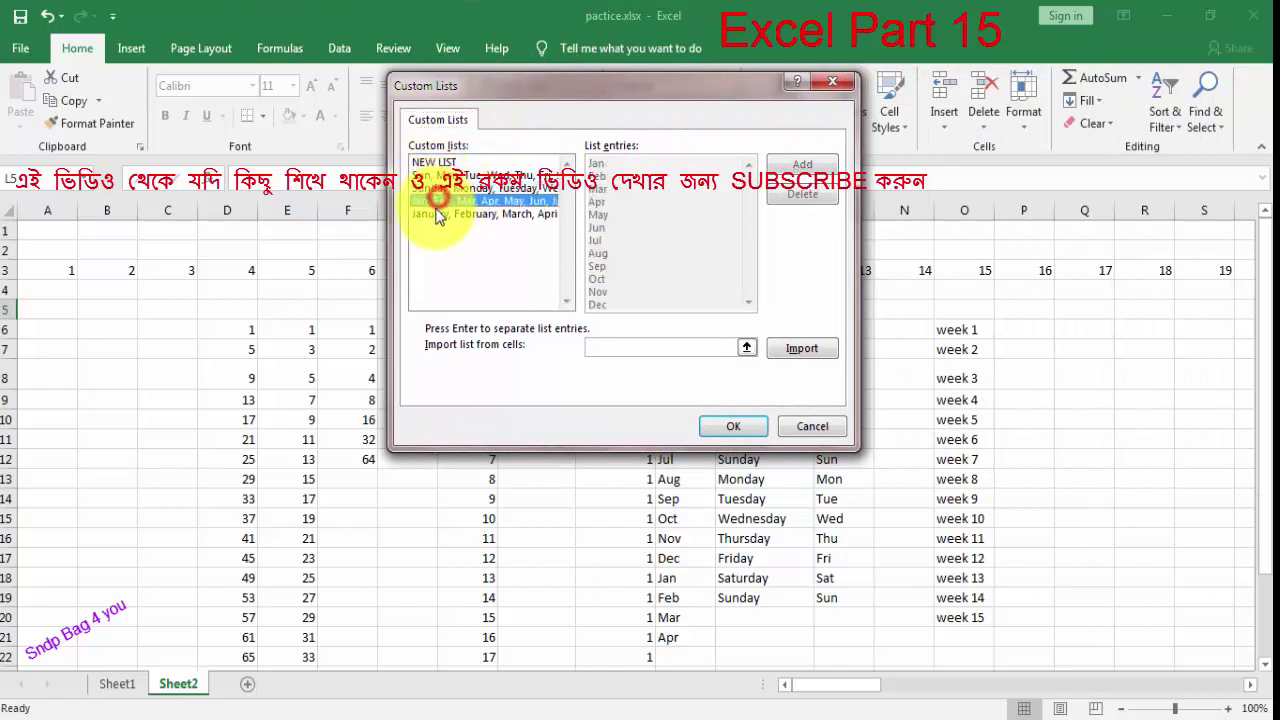
click(435, 213)
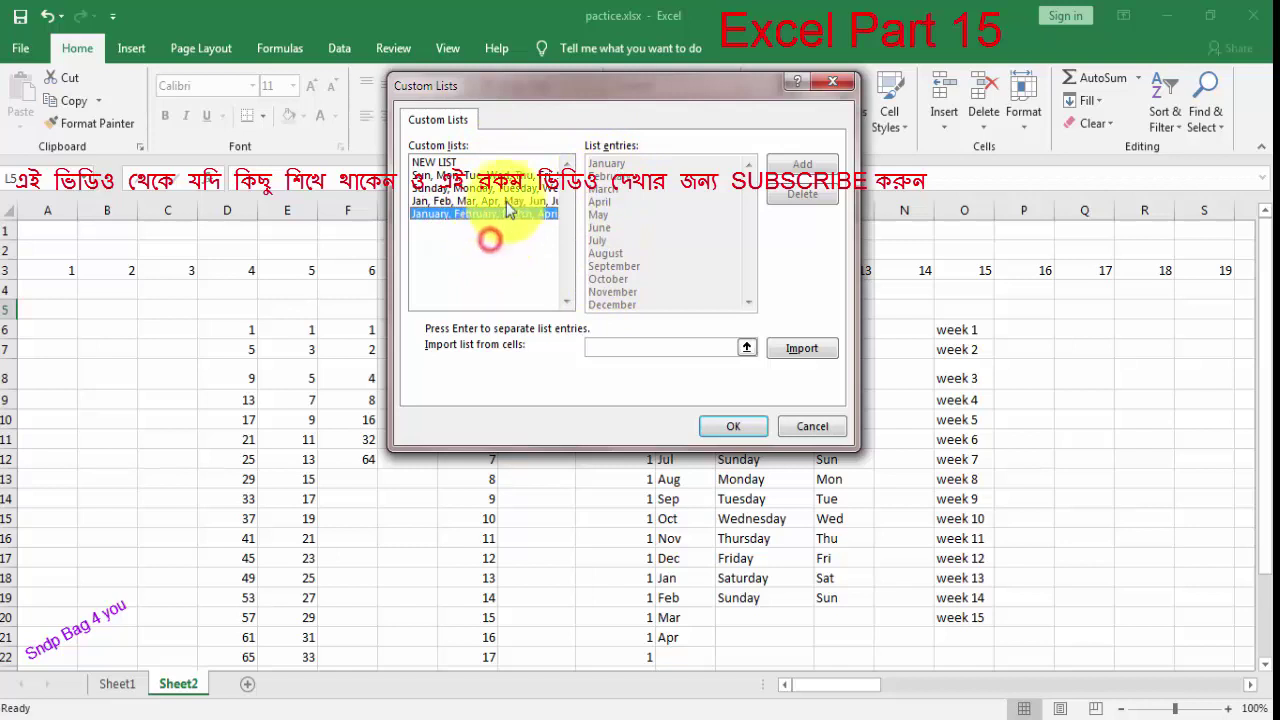
Step: Create a NEW LIST of four comma-separated names and add it
click(447, 162)
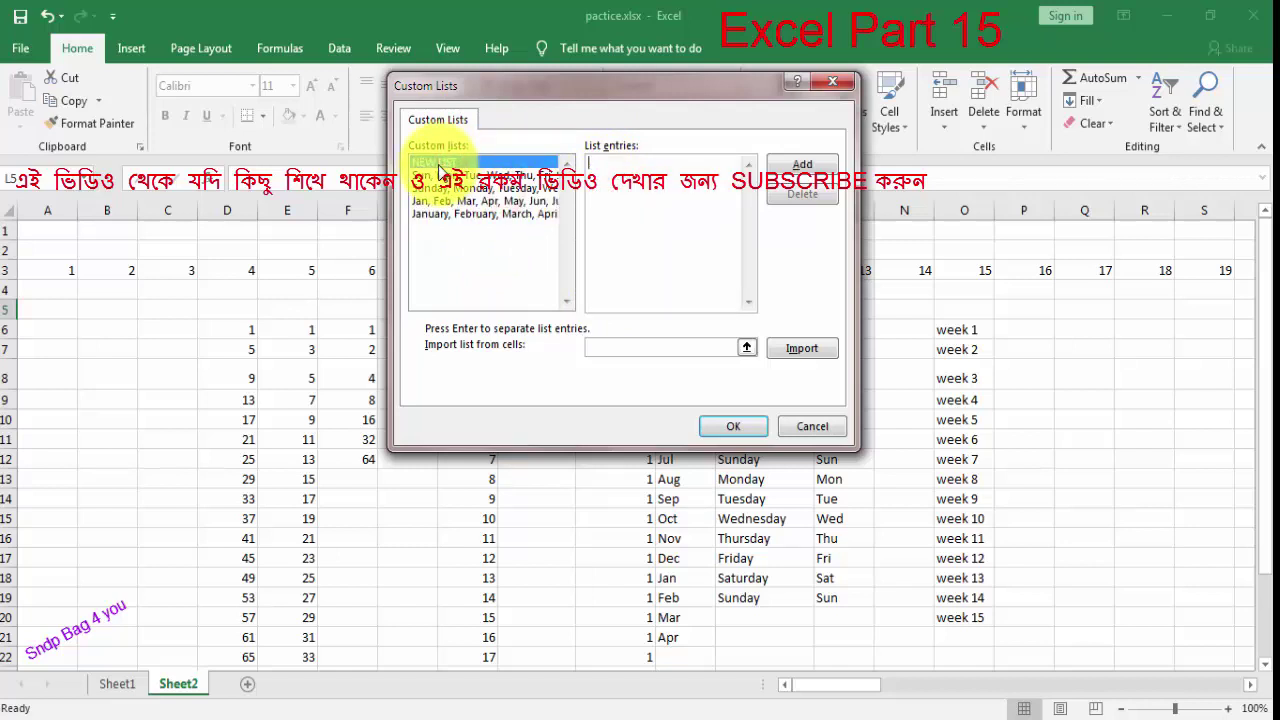
click(505, 189)
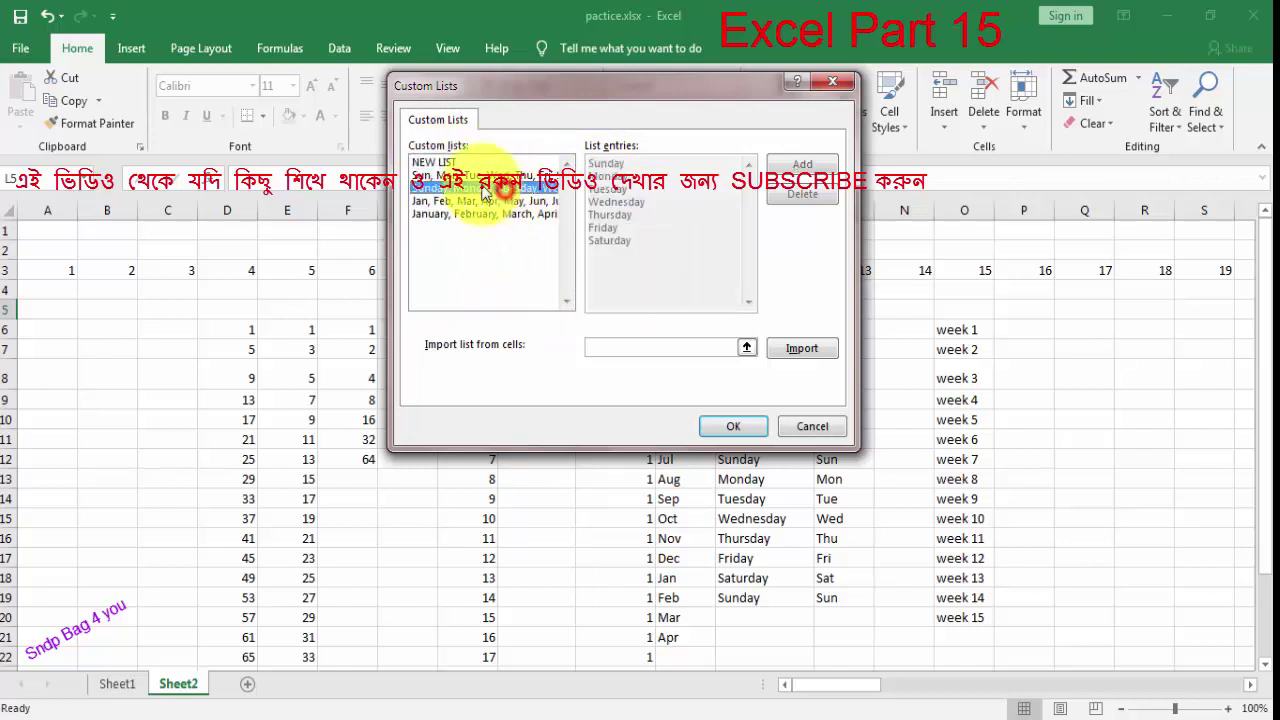
click(428, 163)
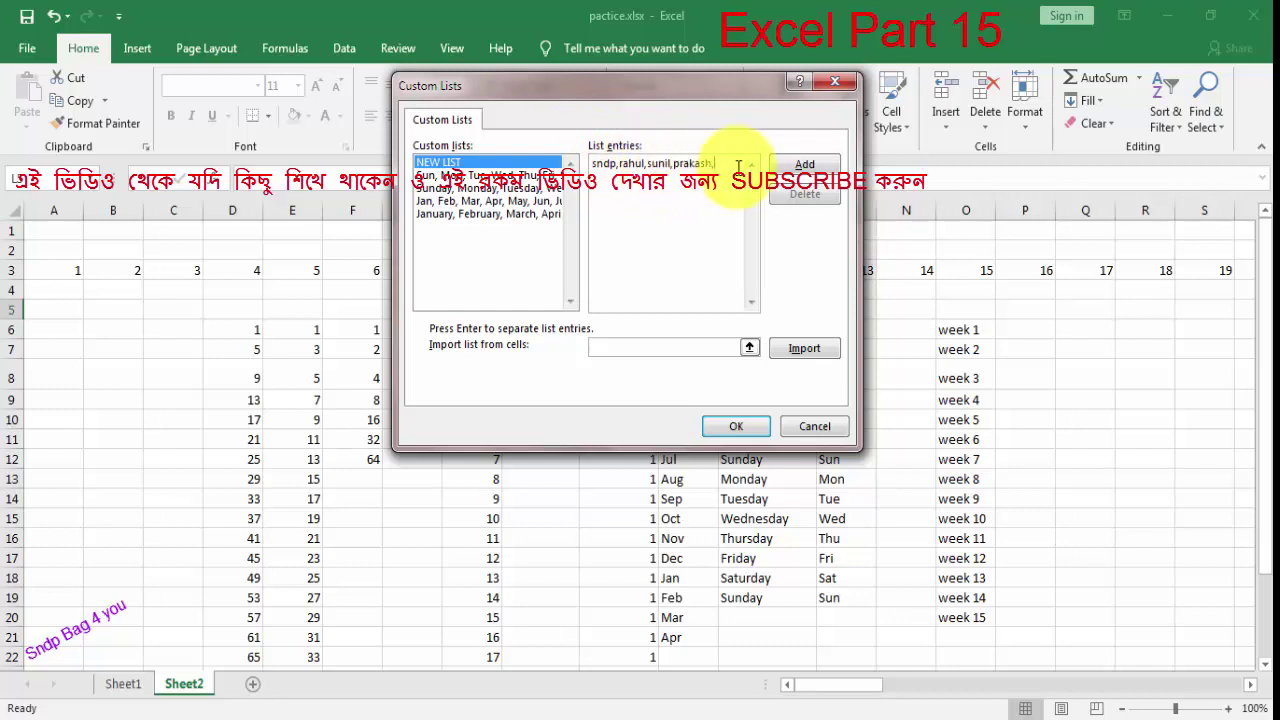
click(713, 163)
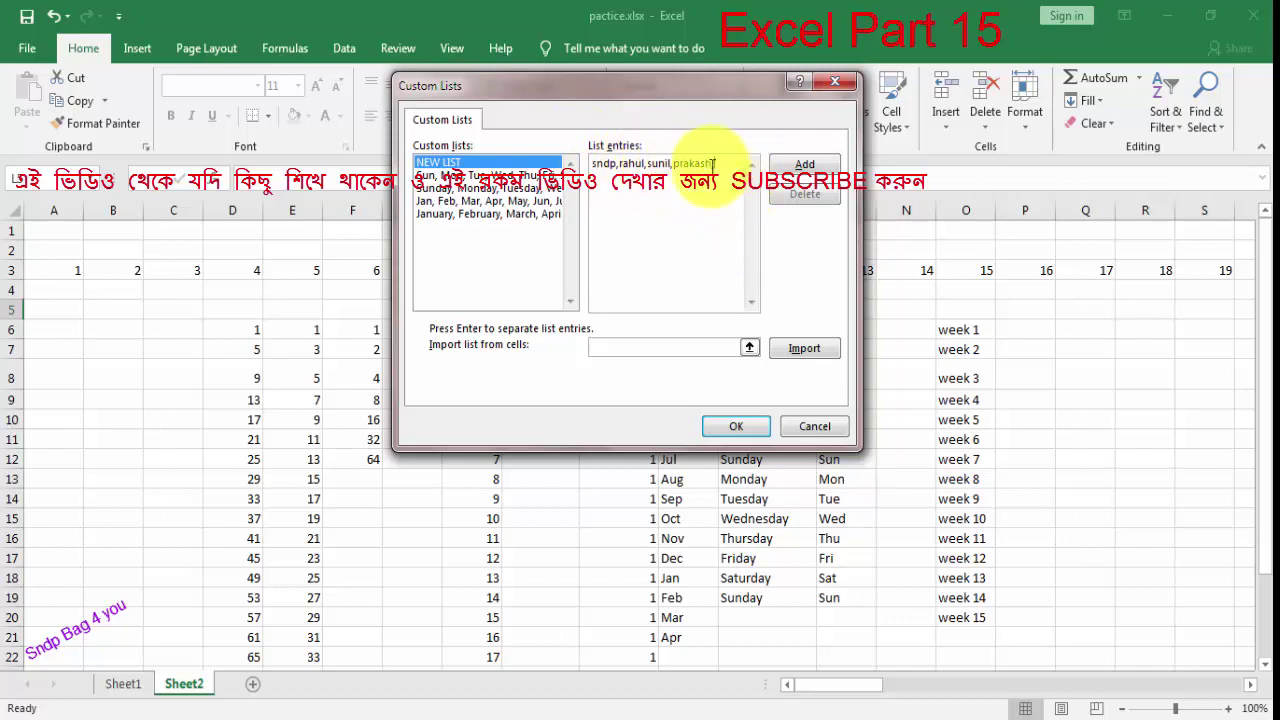
text(,)
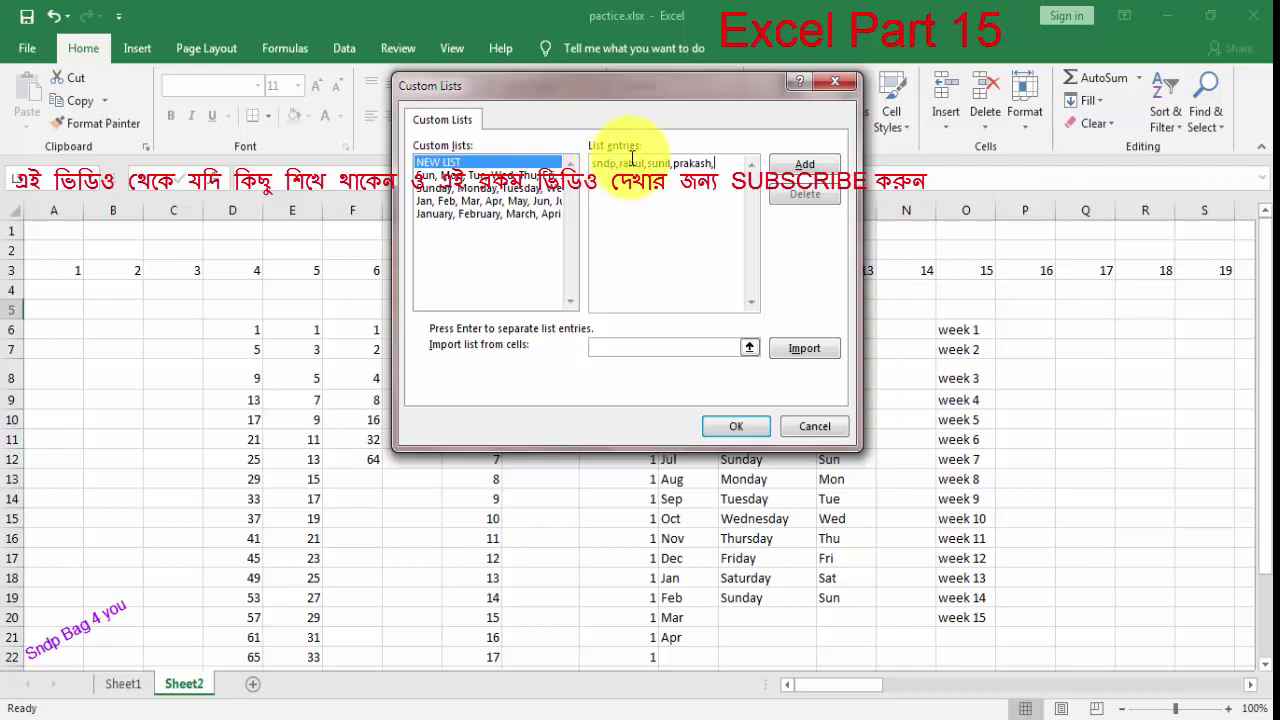
click(806, 164)
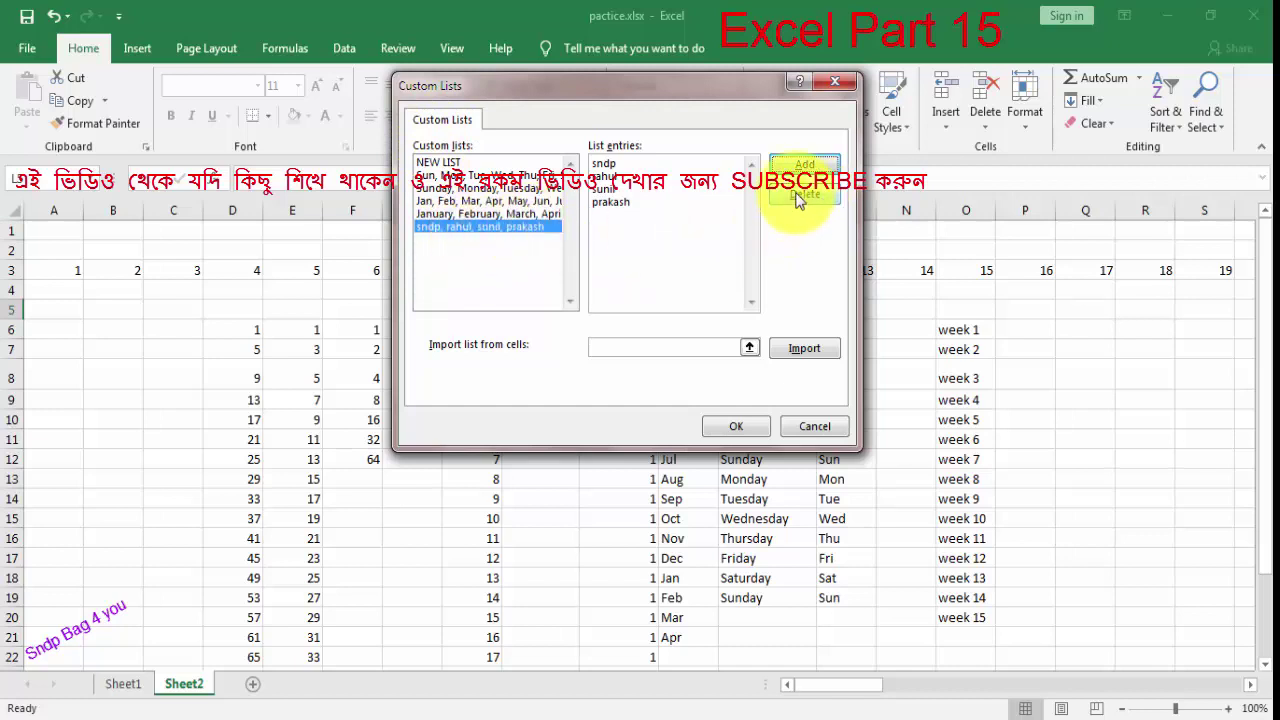
Step: Compare with the weekday list, select the new name list, and confirm with OK
click(470, 188)
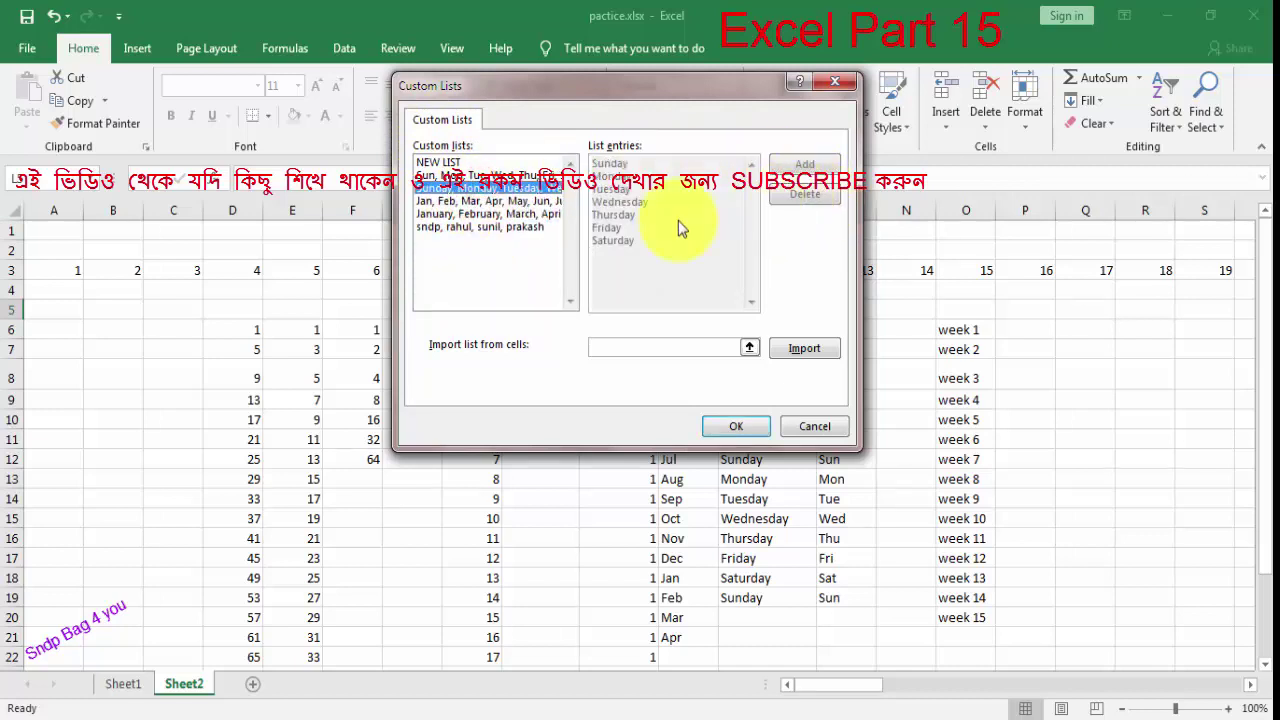
click(482, 228)
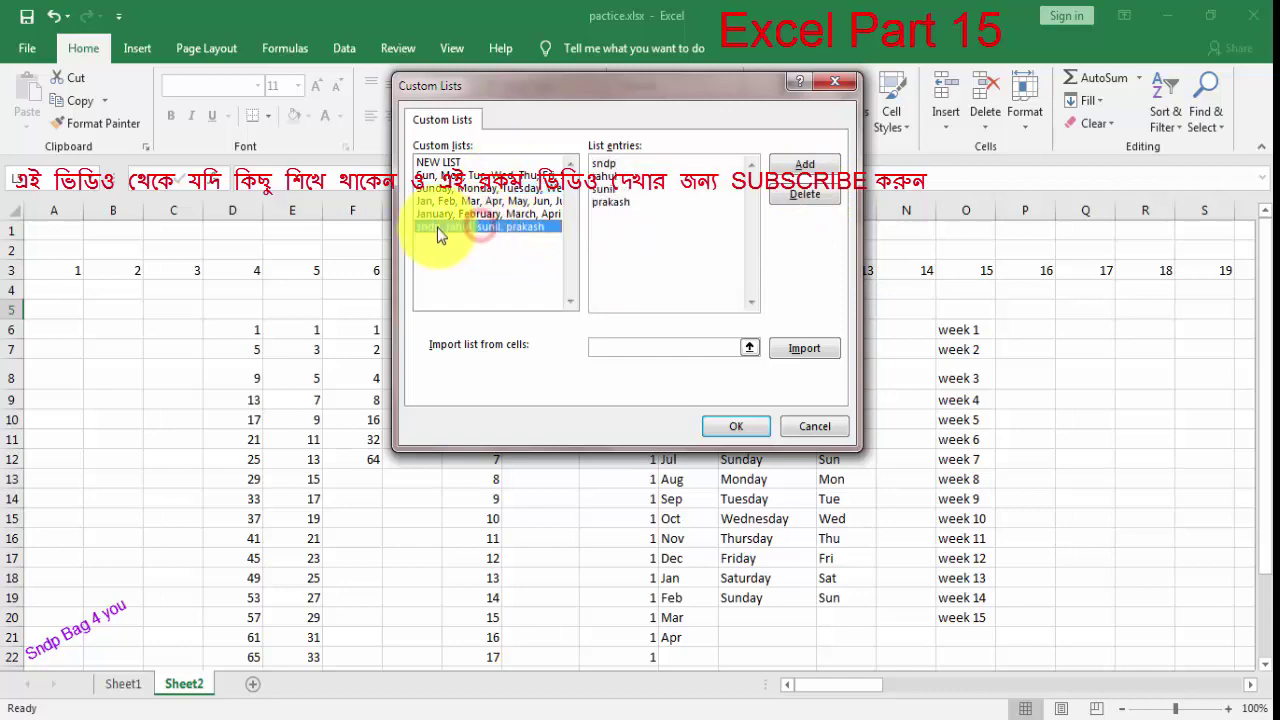
click(736, 426)
Step: Close Excel Options, type the list's first name in Q7, and fill it down to Q18
click(903, 672)
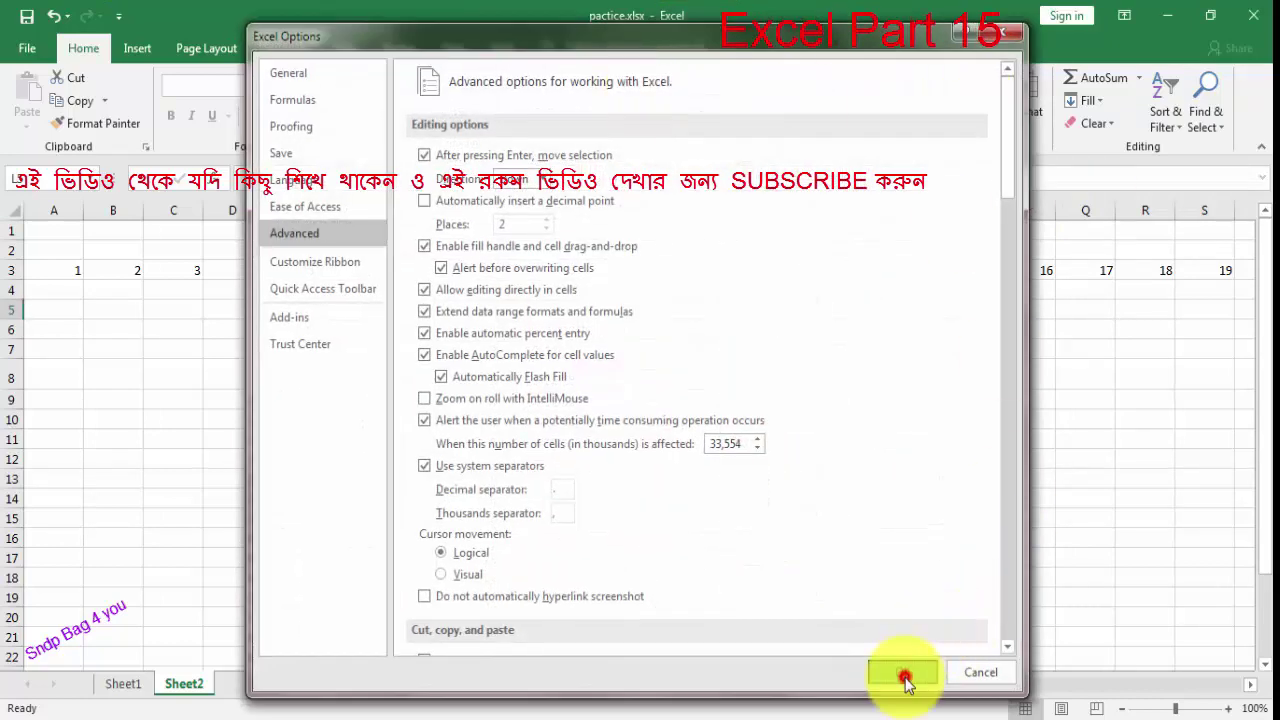
click(1085, 350)
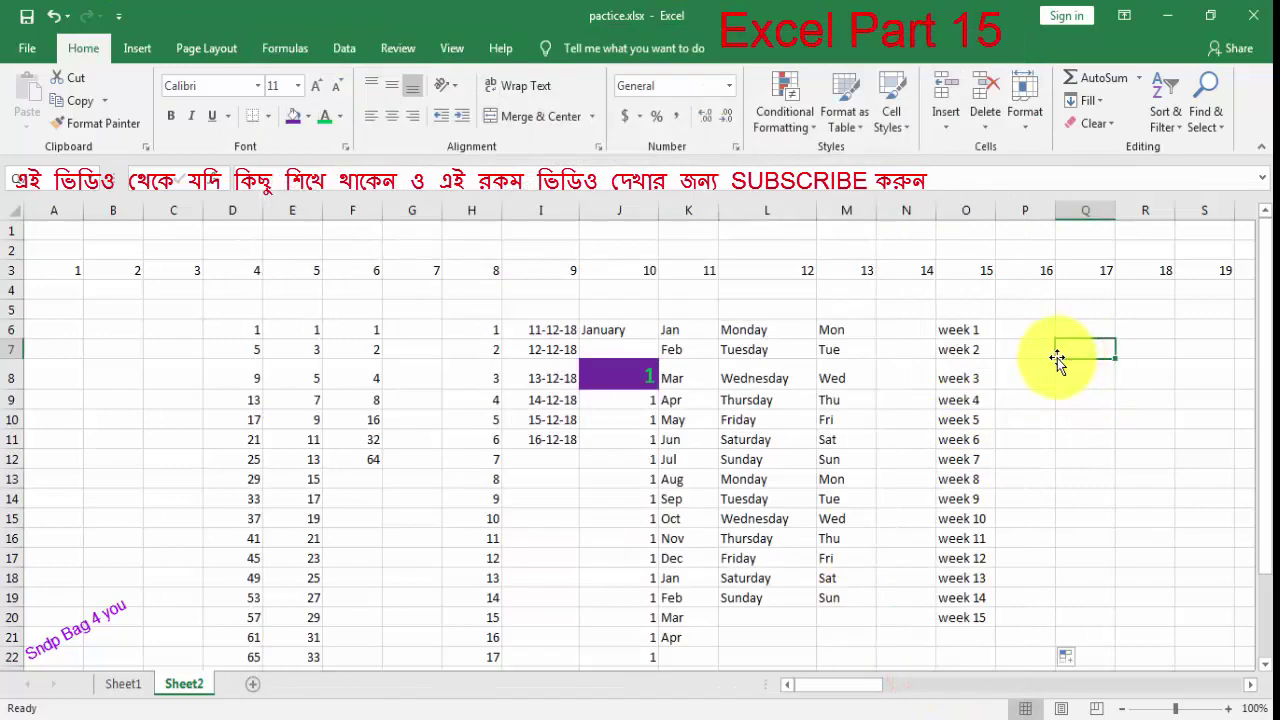
text(sndp)
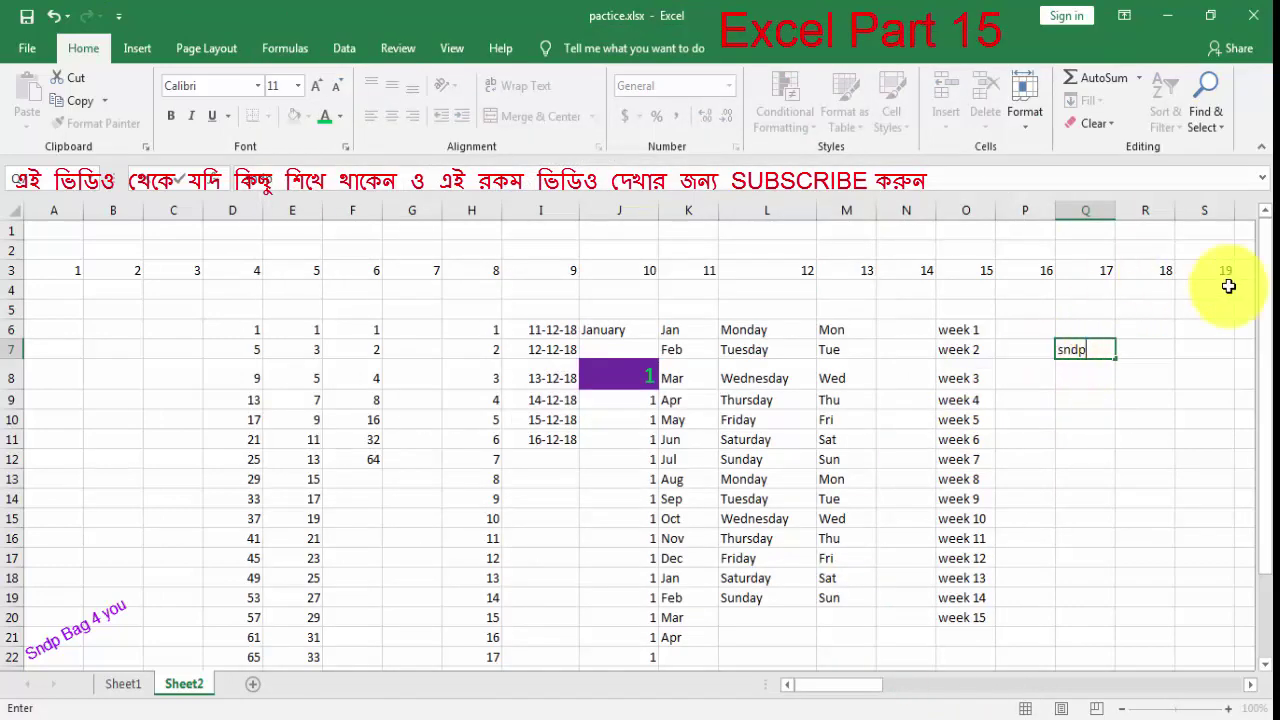
click(1115, 357)
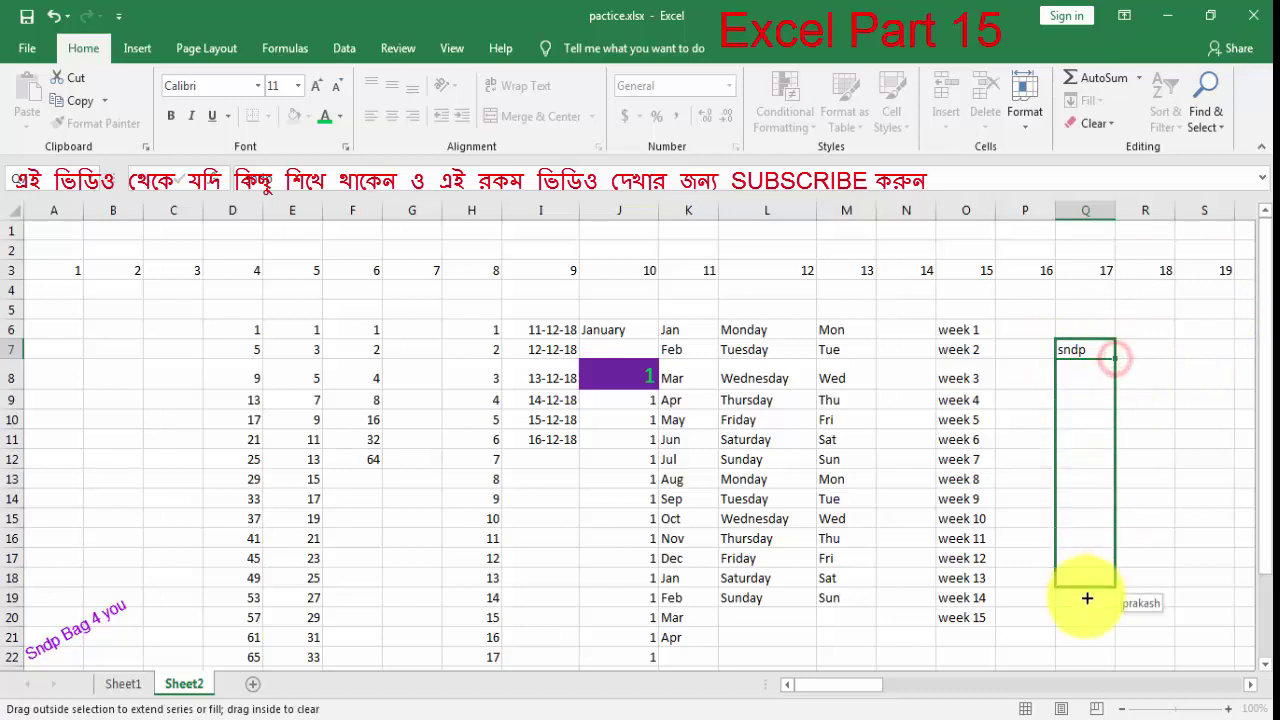
drag(1116, 411, 1088, 590)
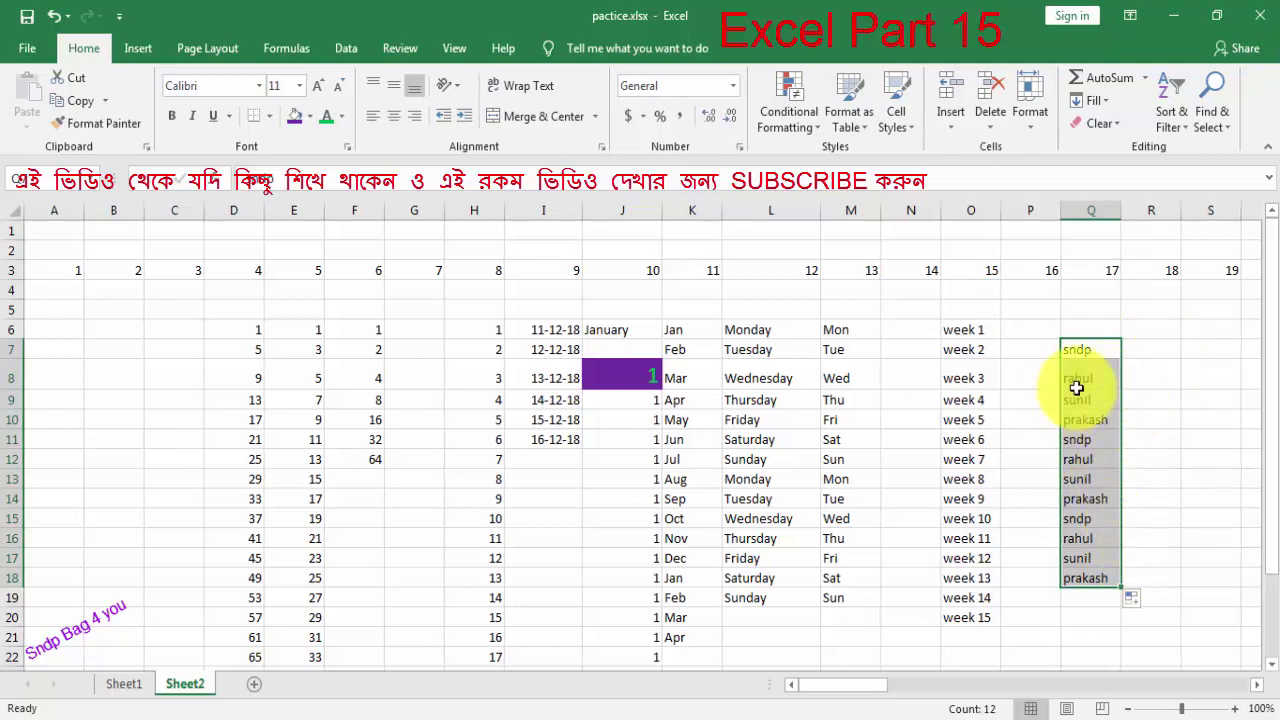
click(1160, 378)
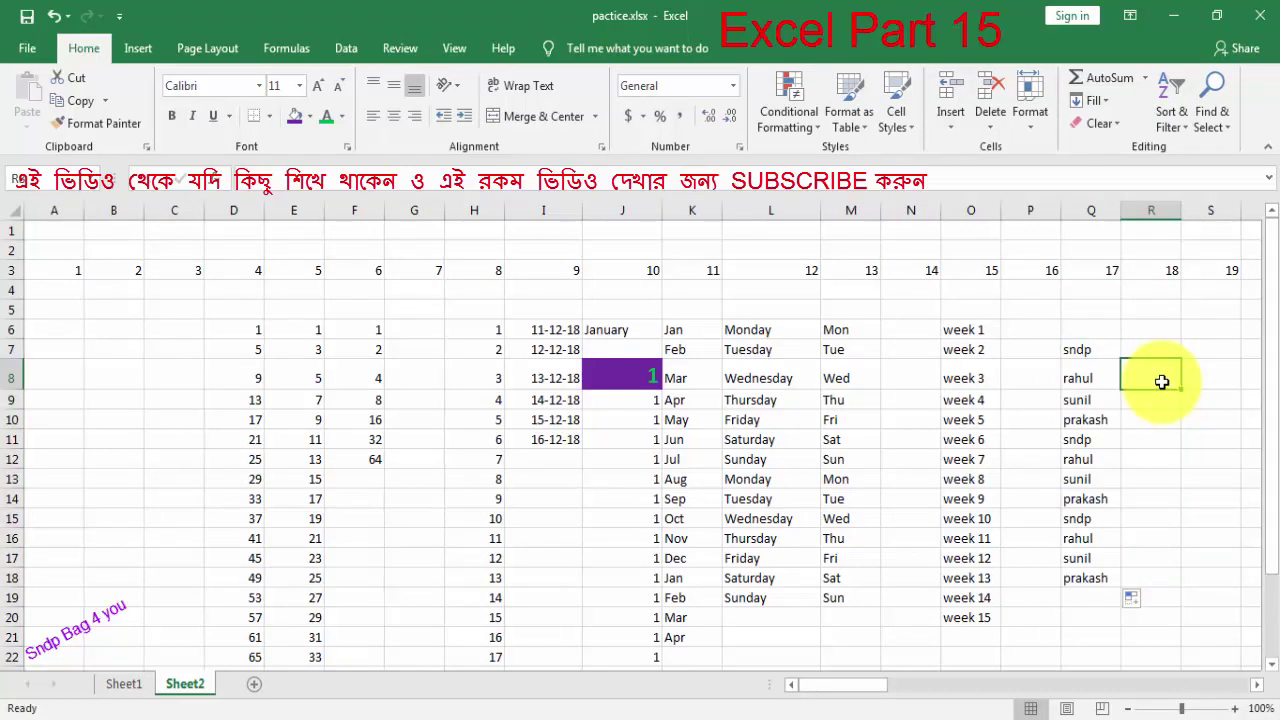
Step: Enter the custom list's second name in R8 and fill it down to R19, repeating the four names
text(rahul)
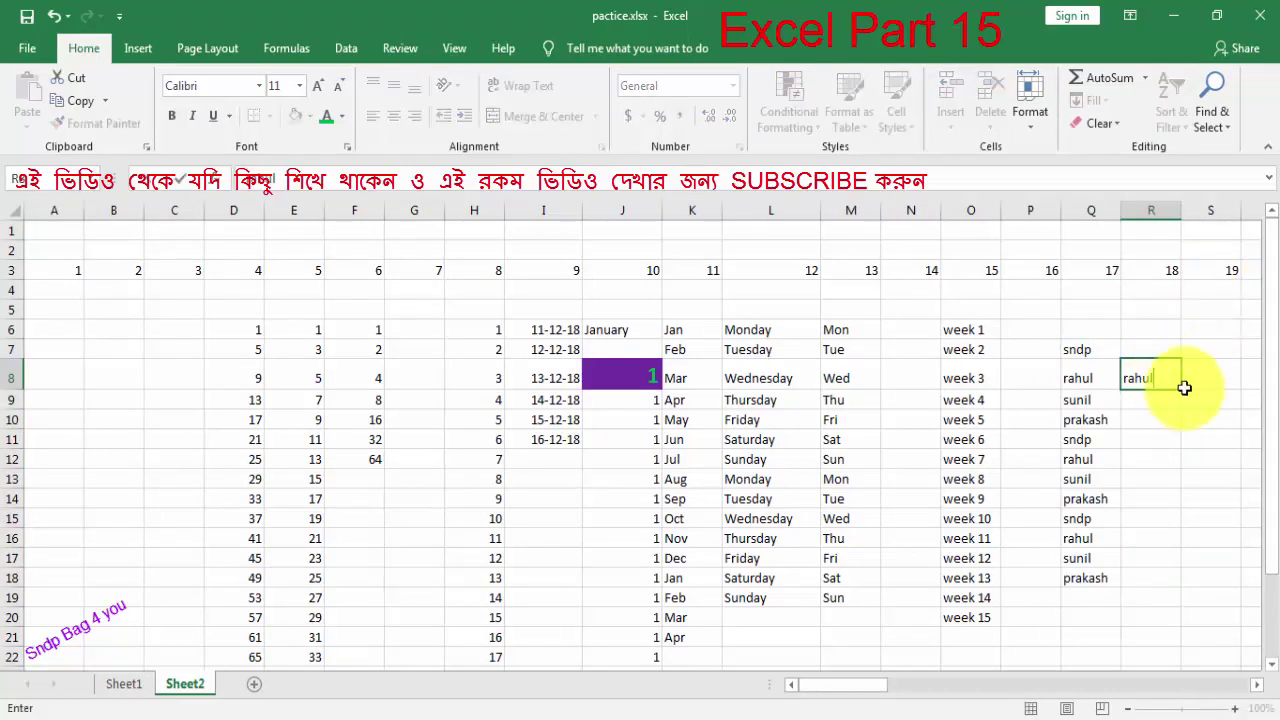
drag(1182, 389, 1180, 603)
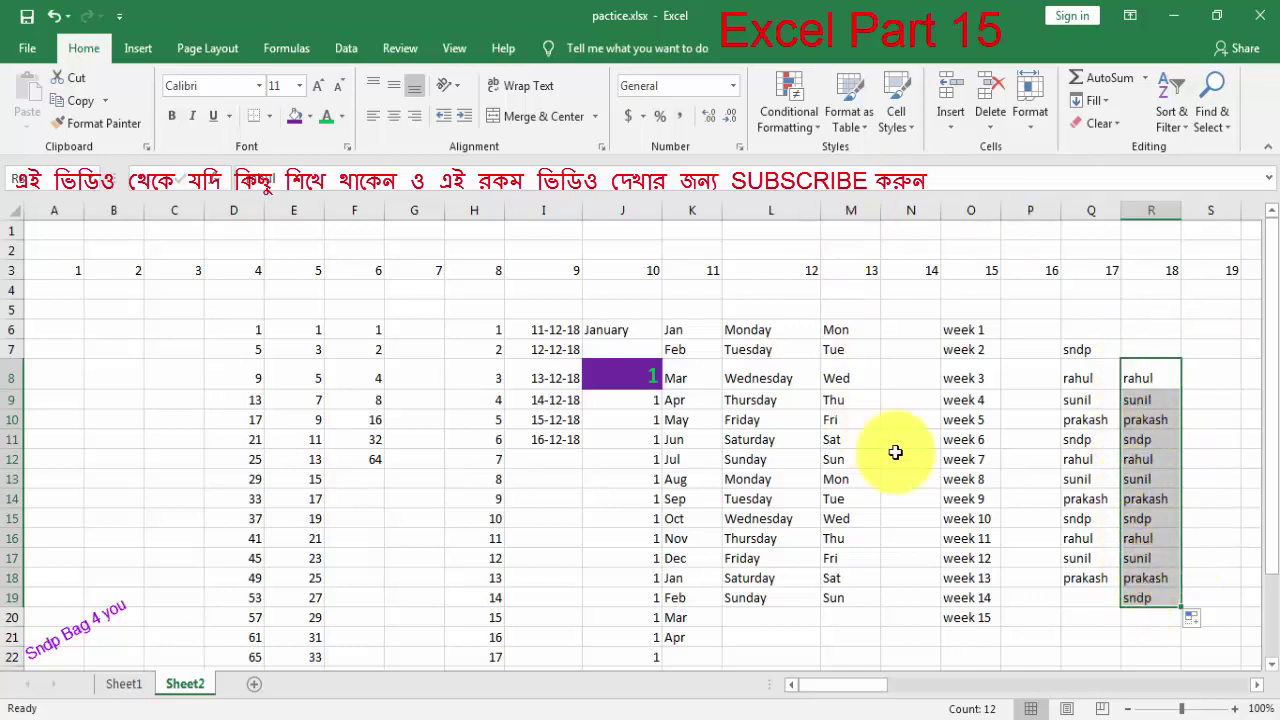
click(1090, 309)
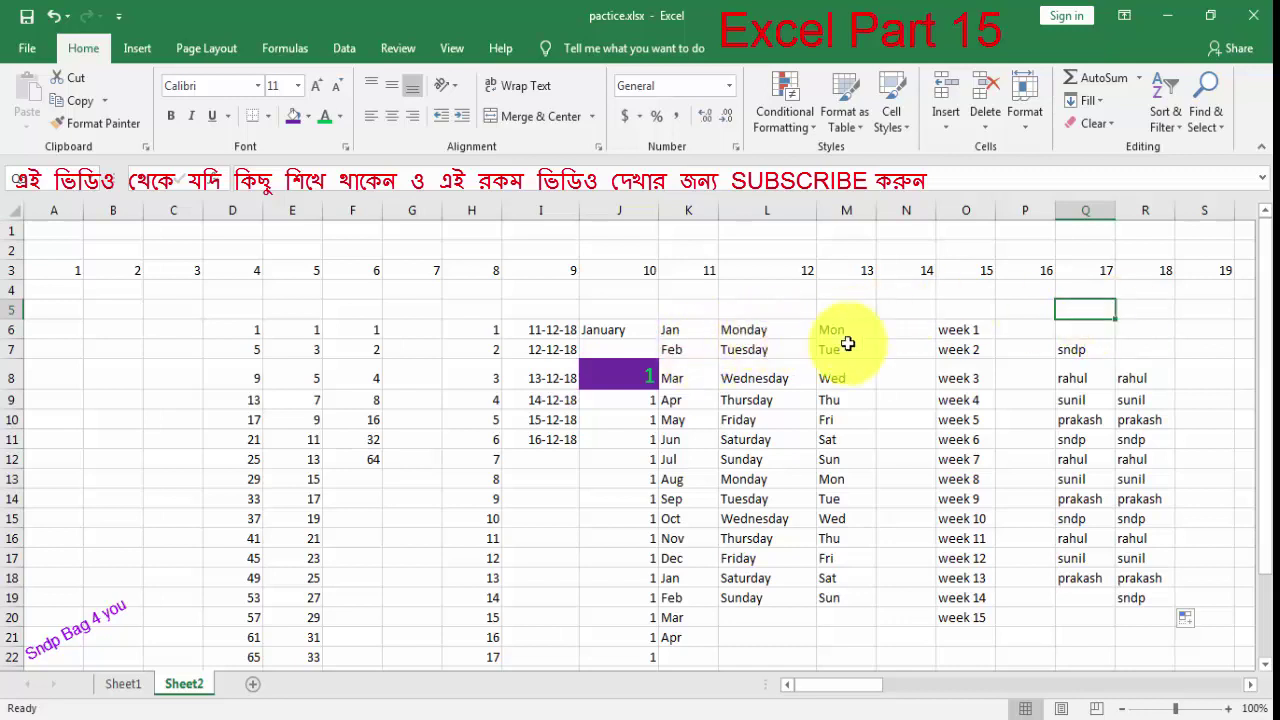
click(622, 330)
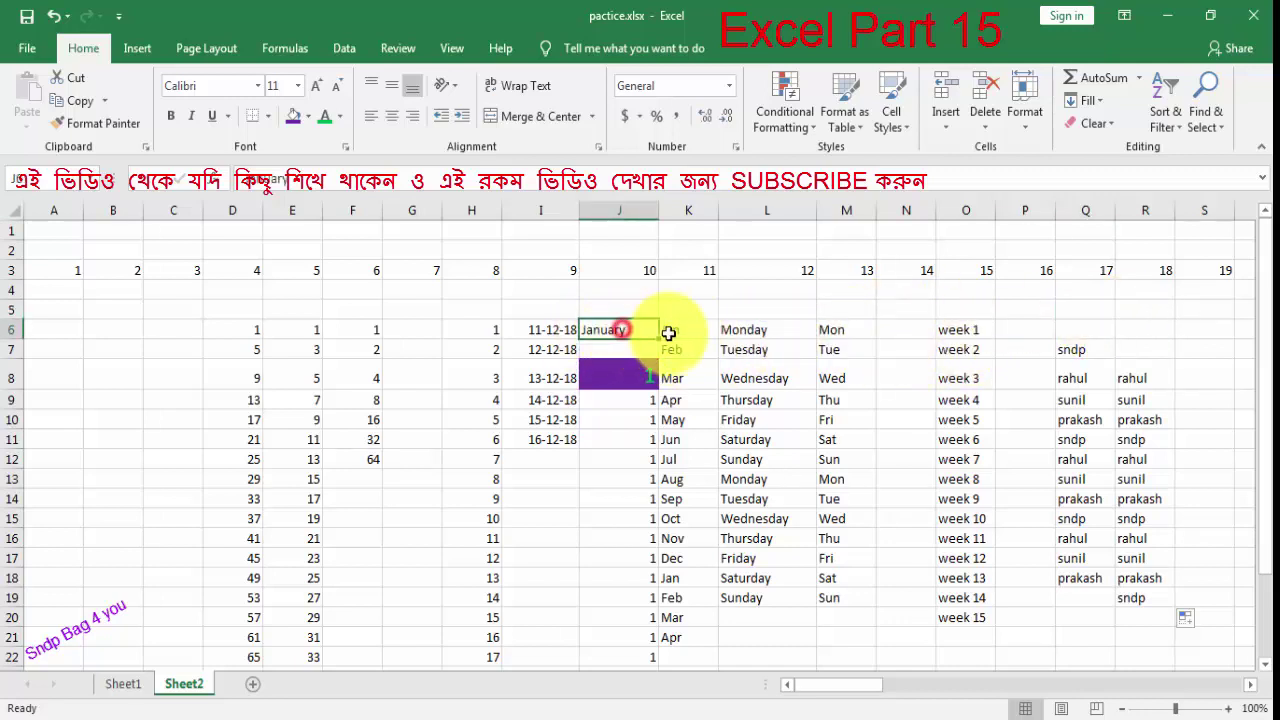
drag(658, 340, 640, 545)
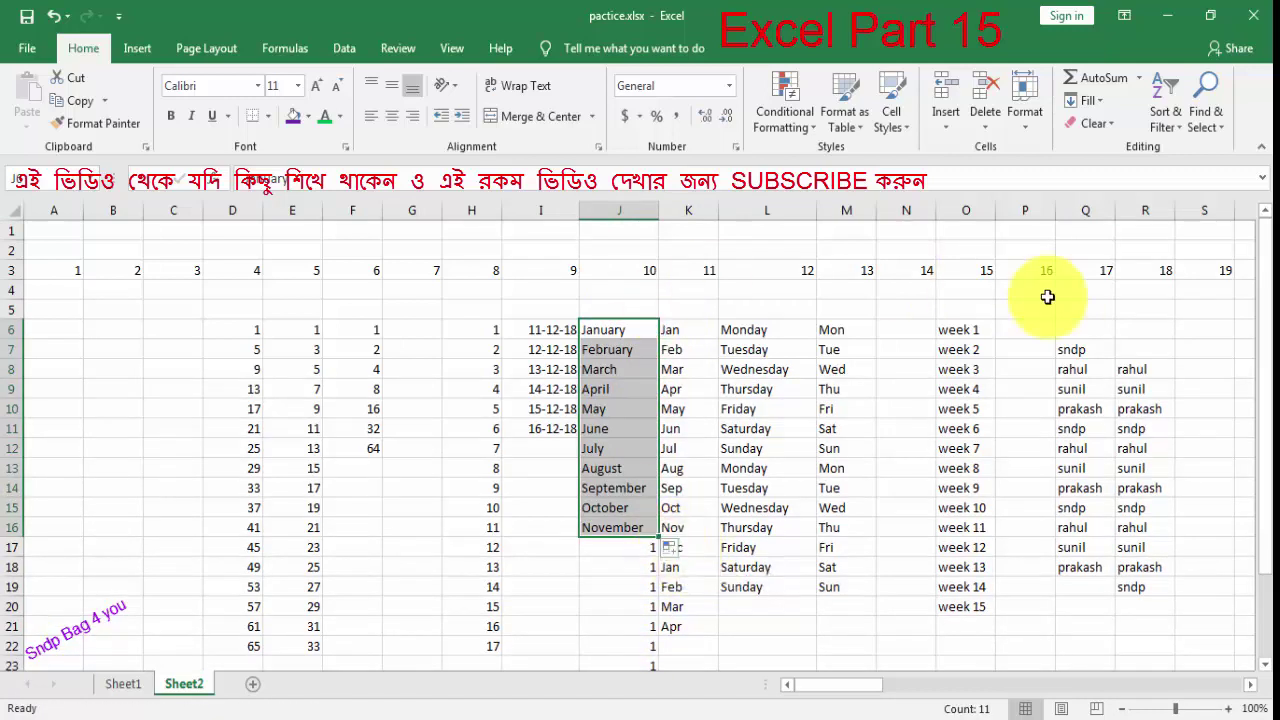
click(1100, 308)
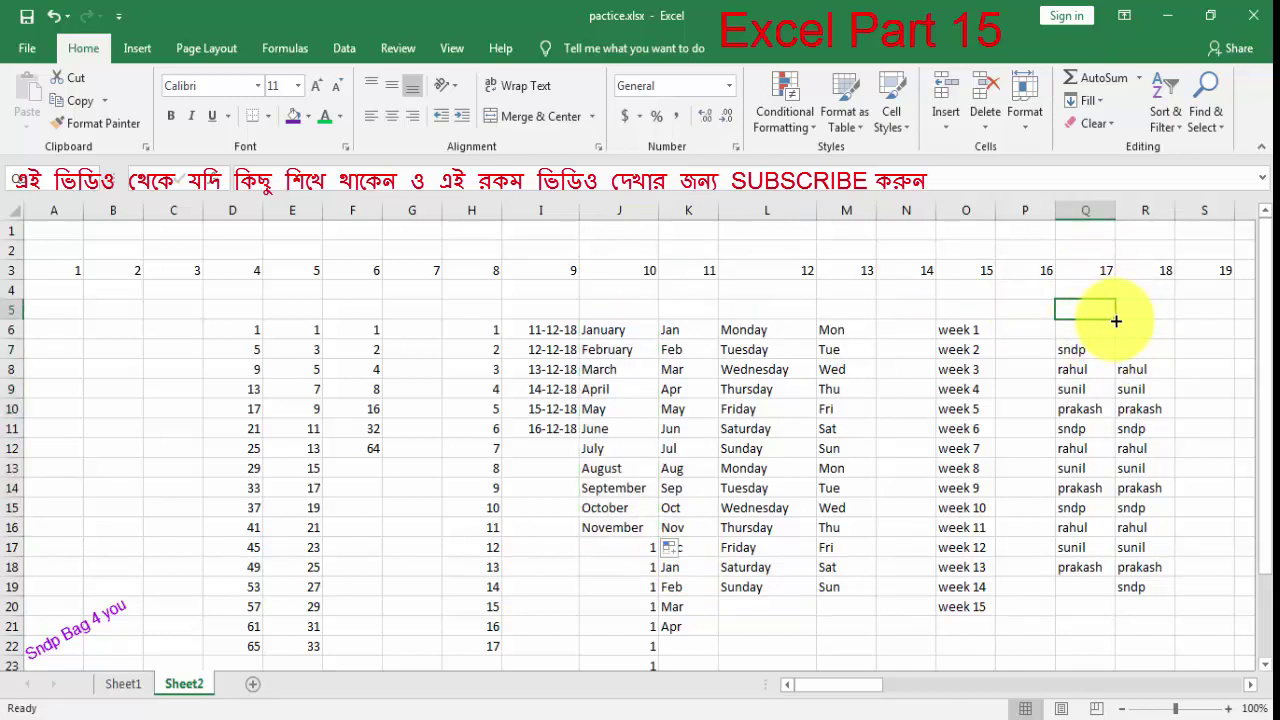
click(24, 46)
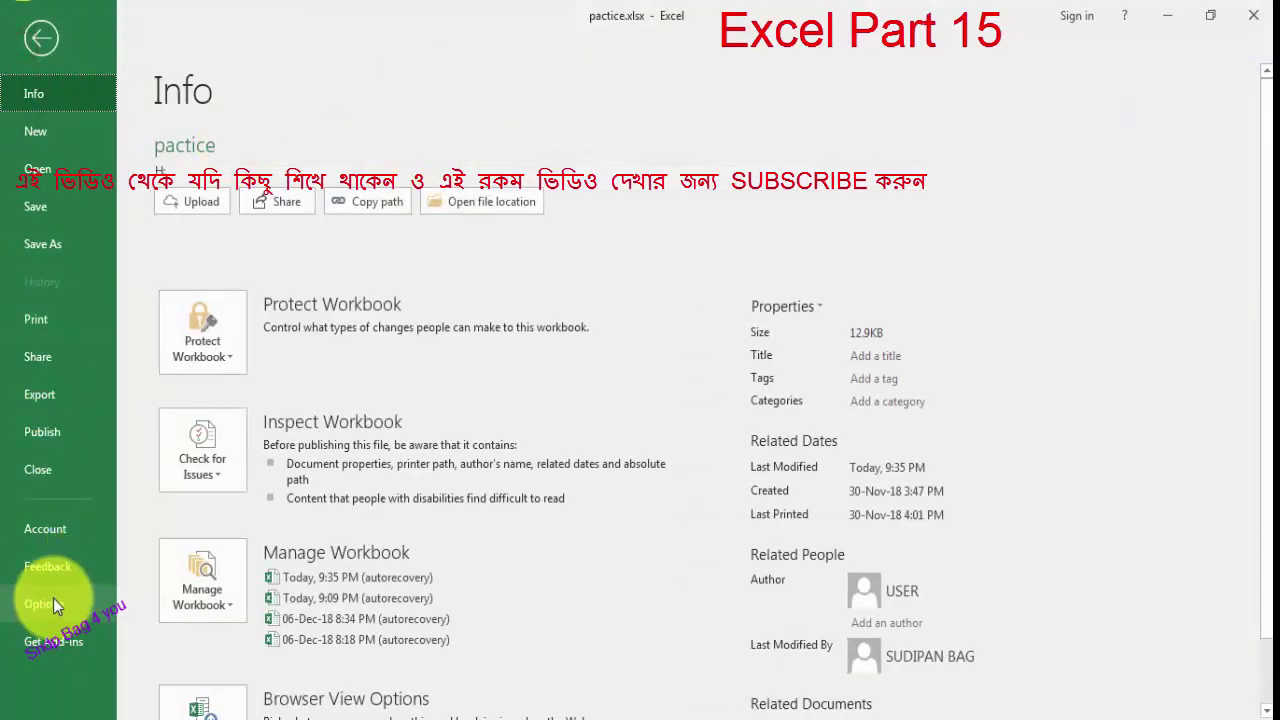
click(44, 603)
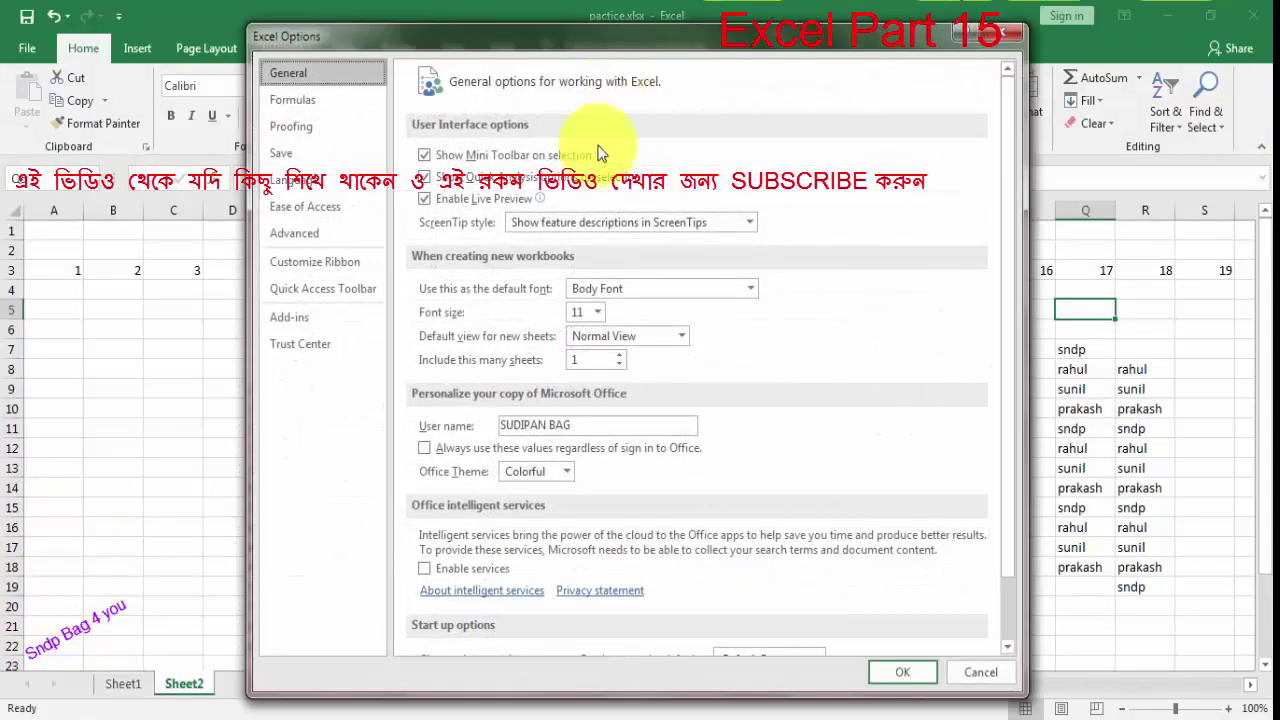
click(323, 238)
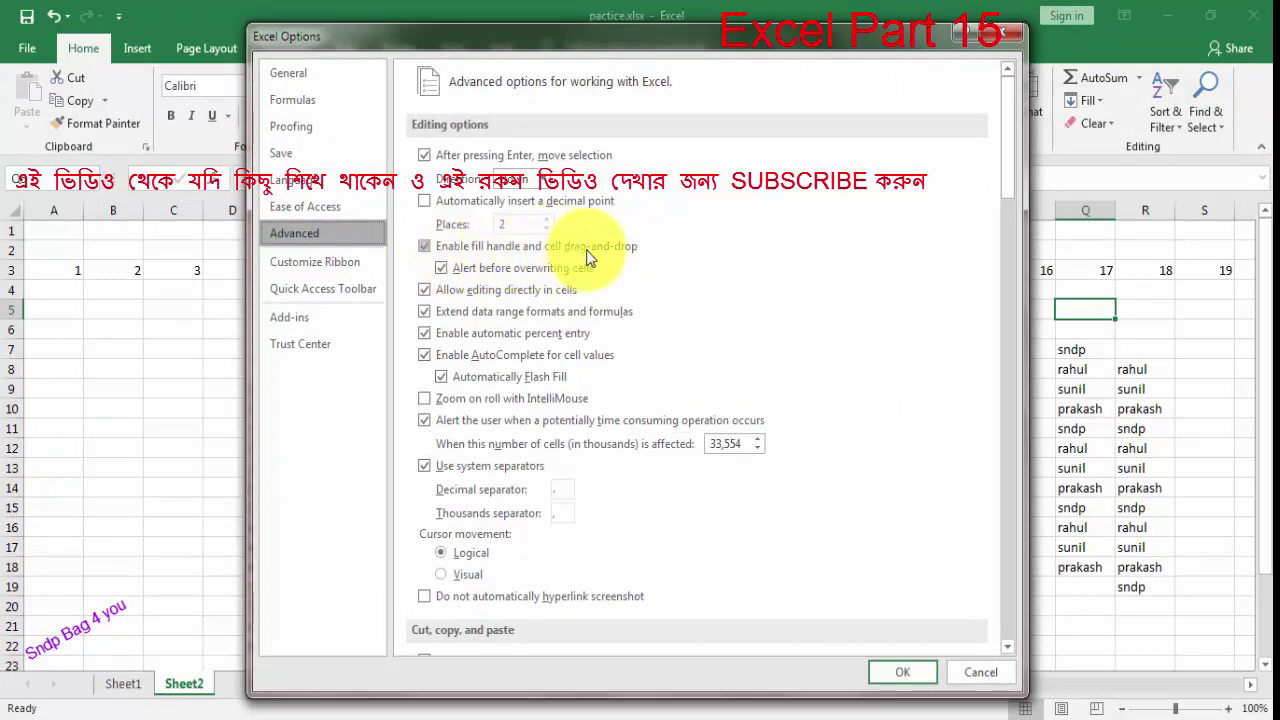
click(425, 245)
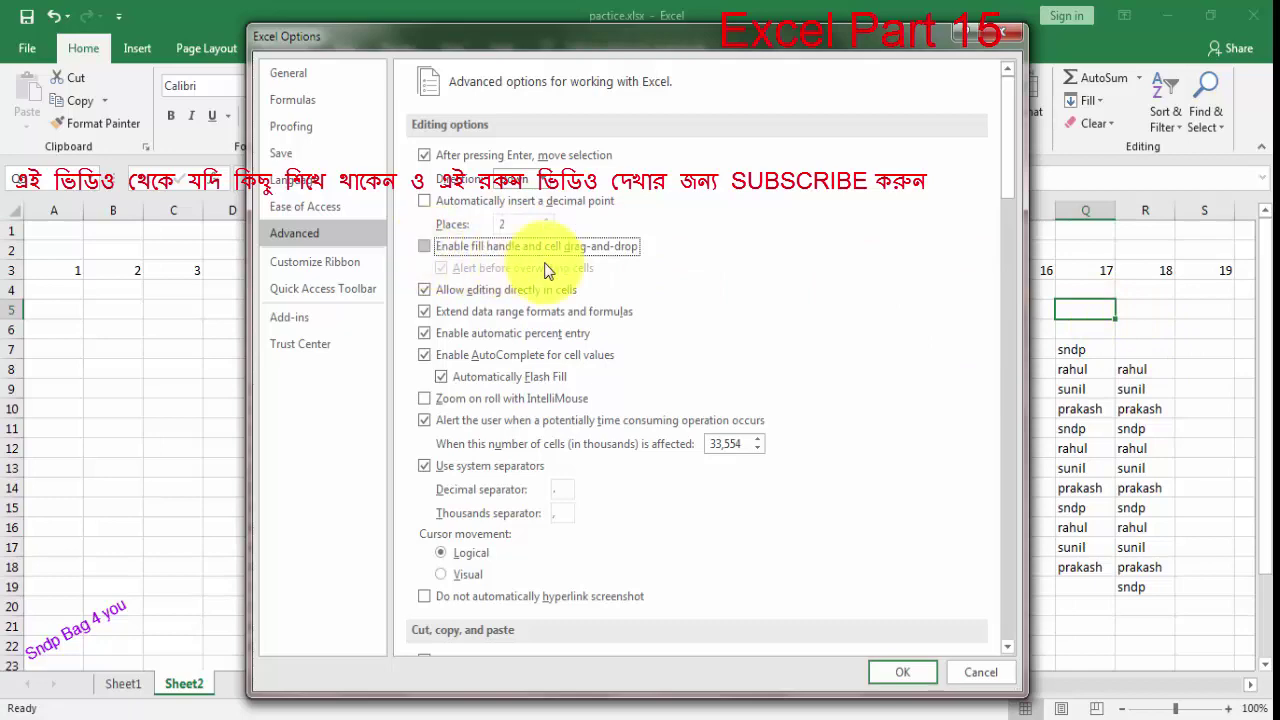
click(902, 672)
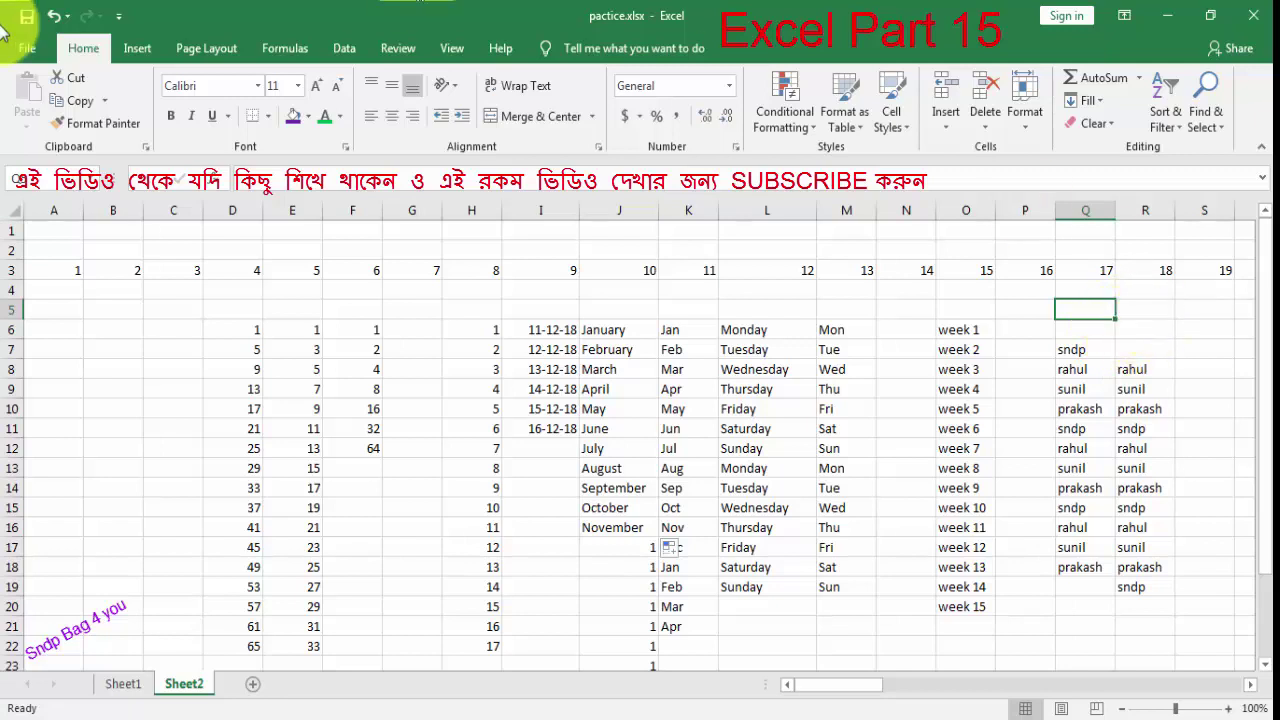
click(27, 55)
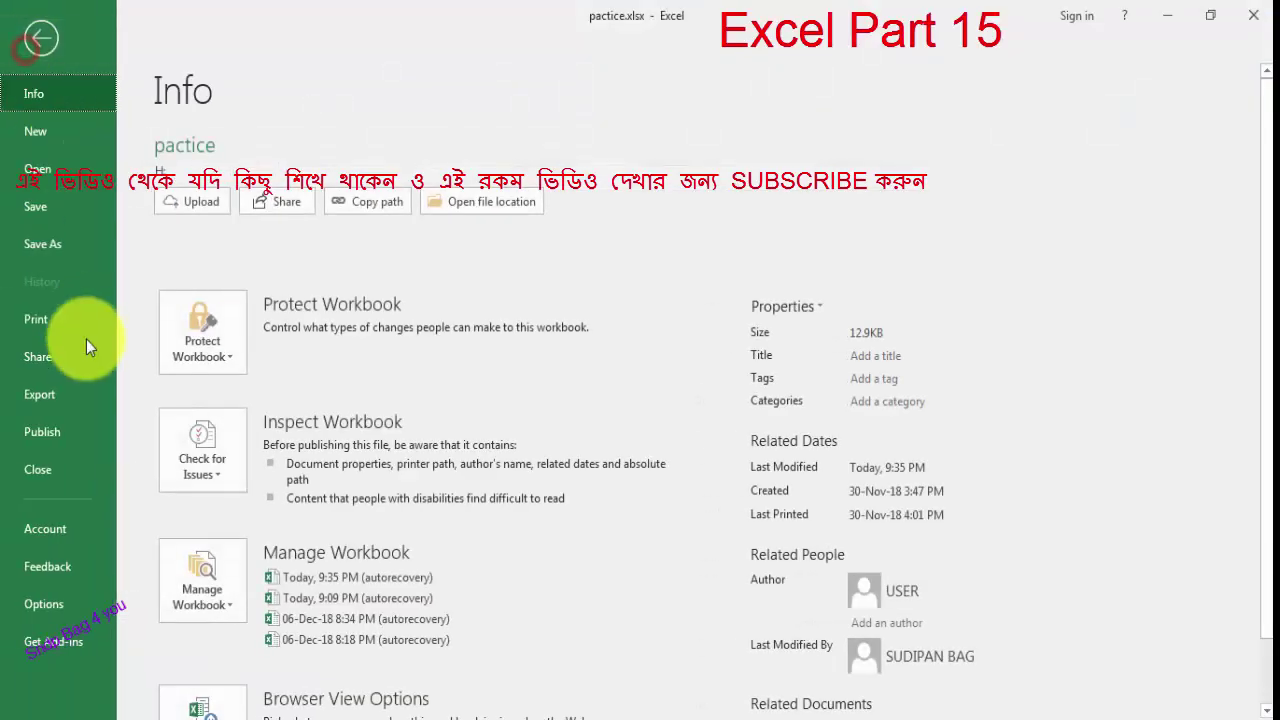
click(48, 601)
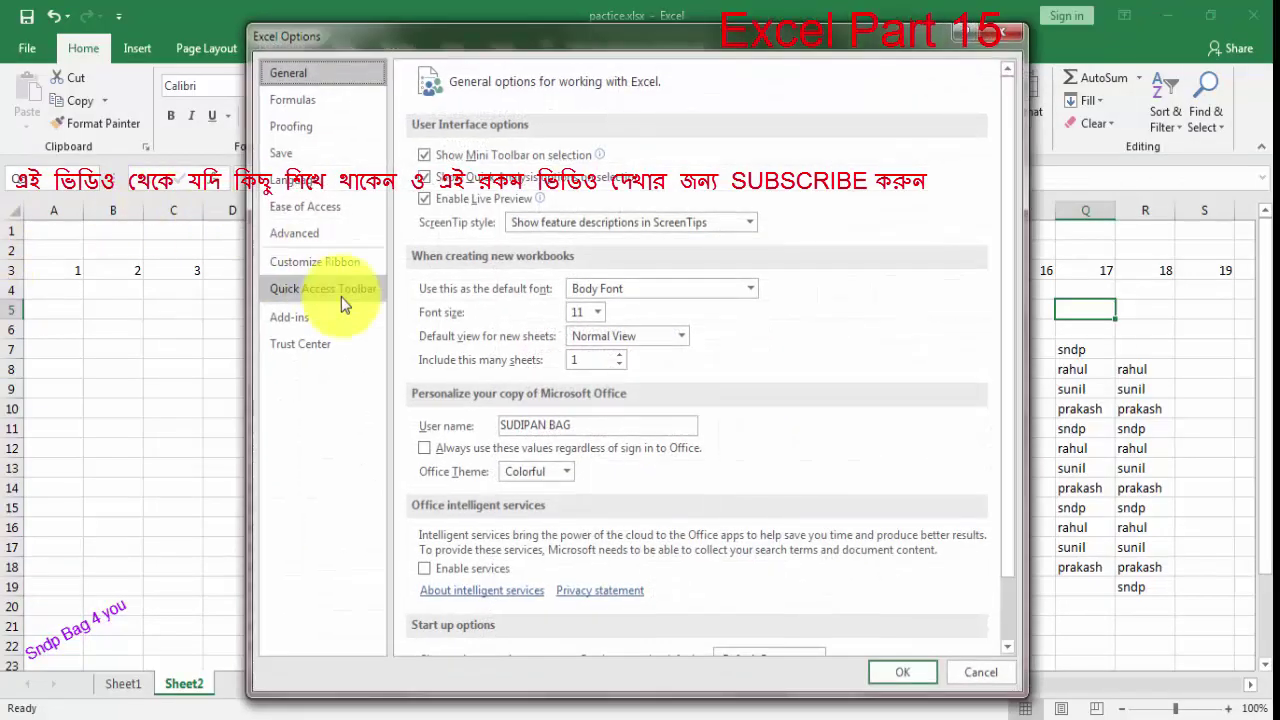
click(303, 240)
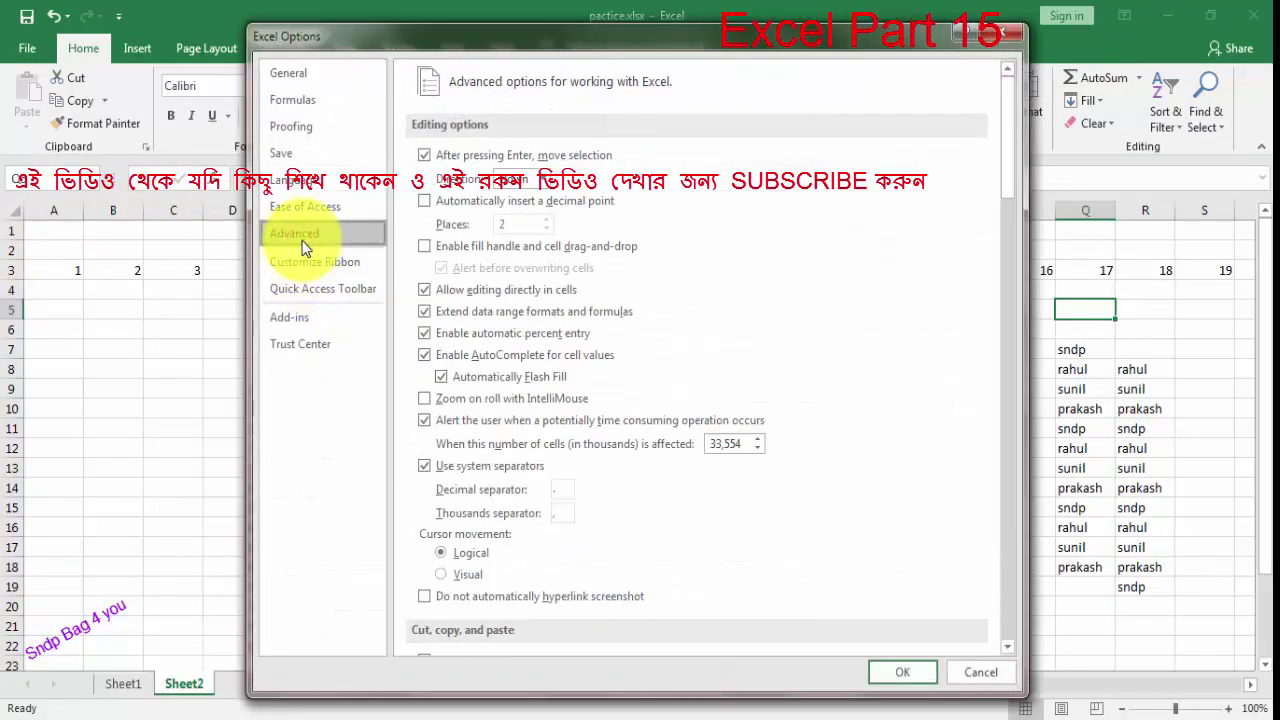
click(424, 247)
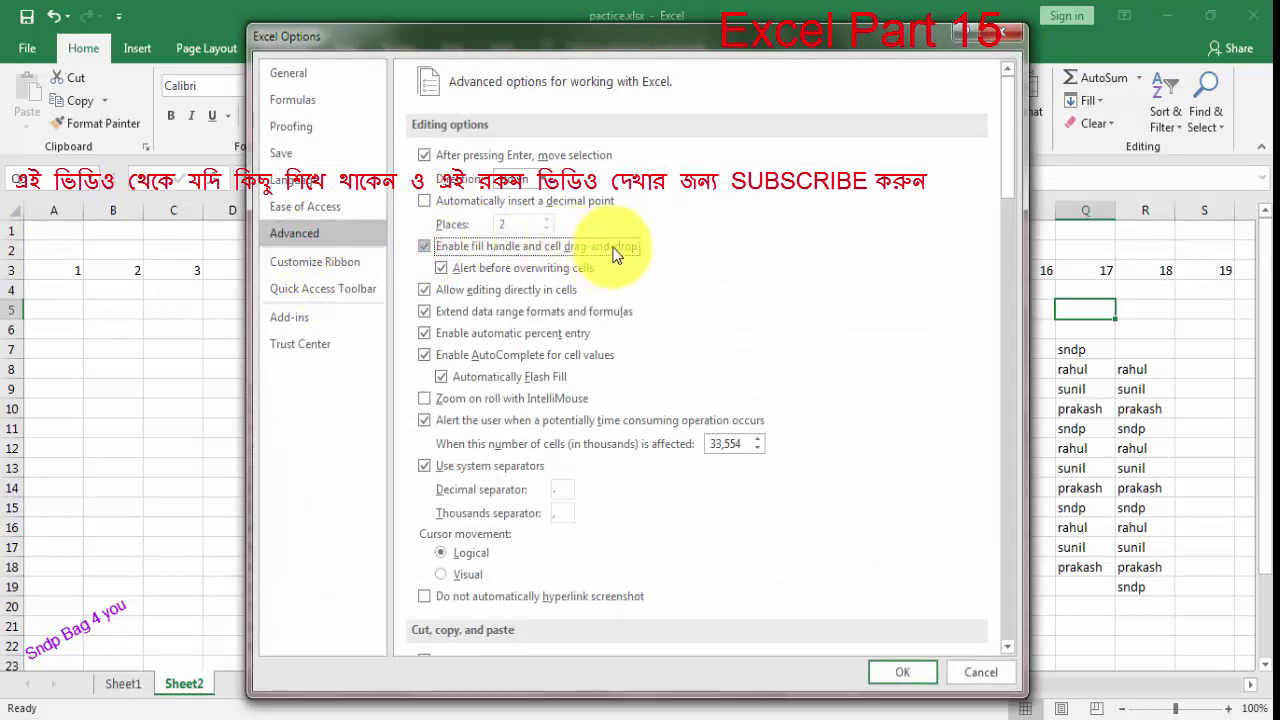
click(901, 673)
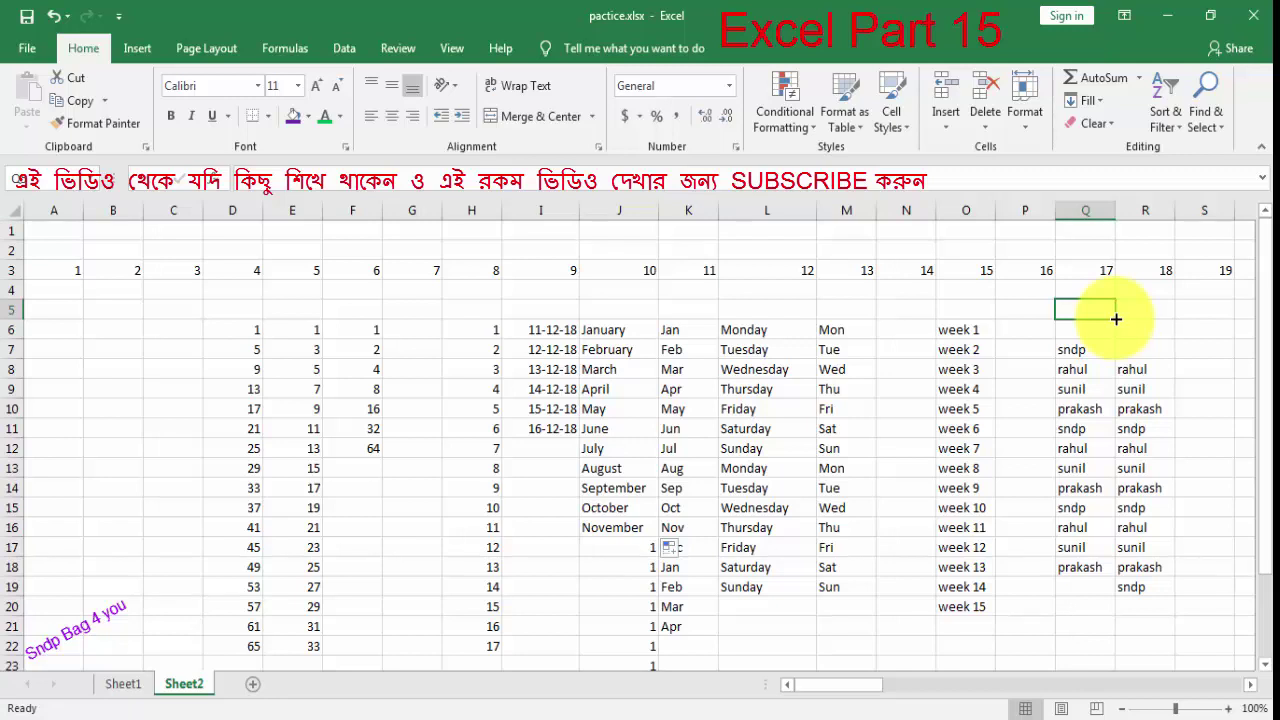
Step: Copy B3's 2 down to B16, then uncheck 'Show Paste Options button when content is pasted' in Advanced options
click(138, 273)
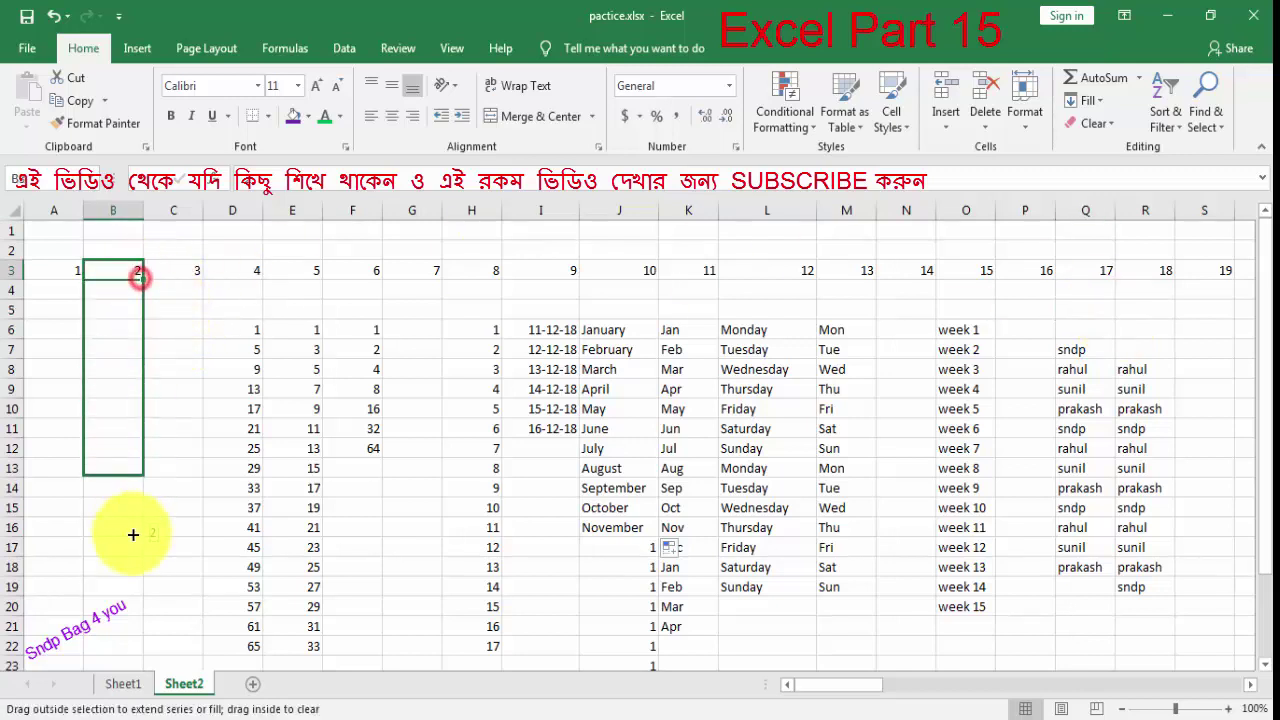
drag(143, 280, 131, 530)
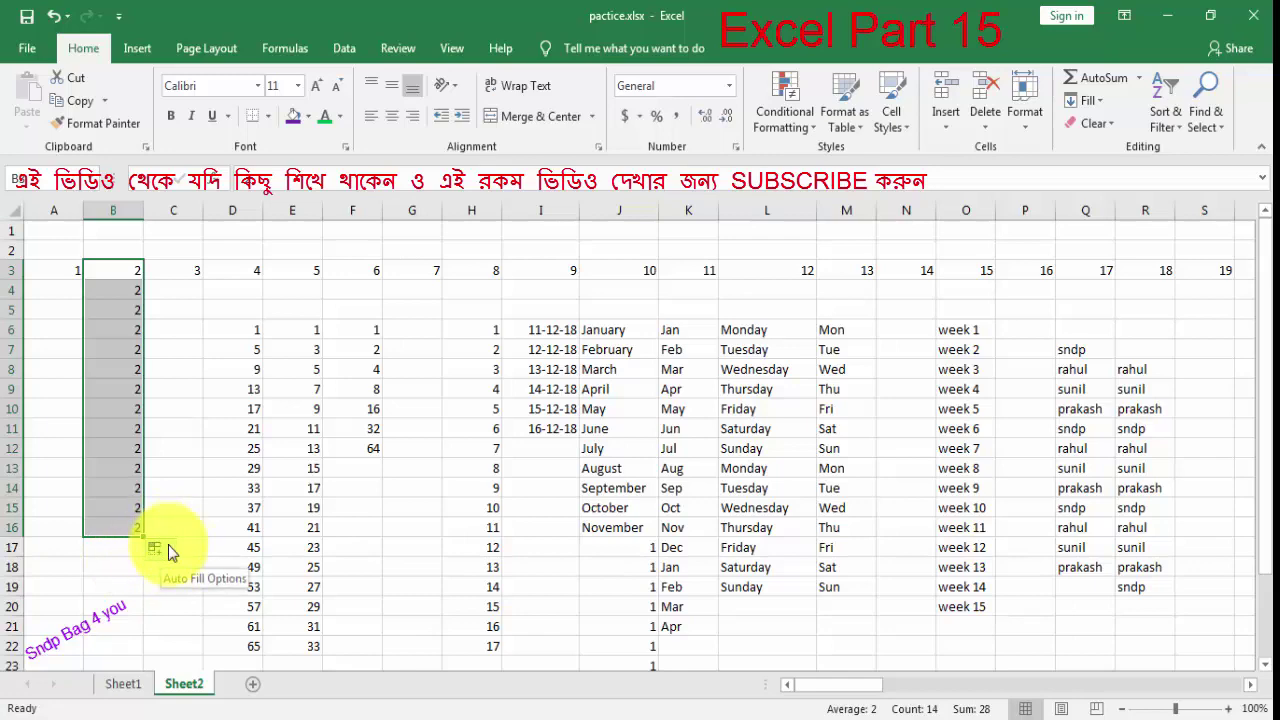
click(22, 52)
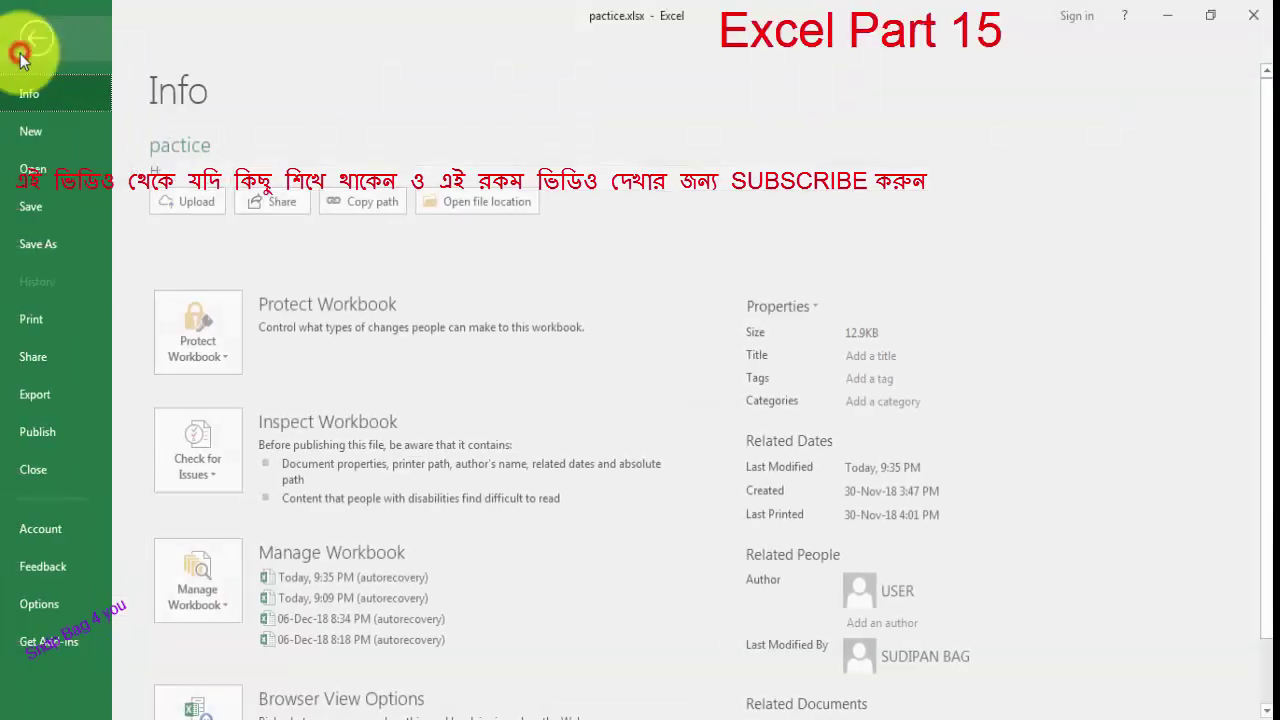
click(44, 604)
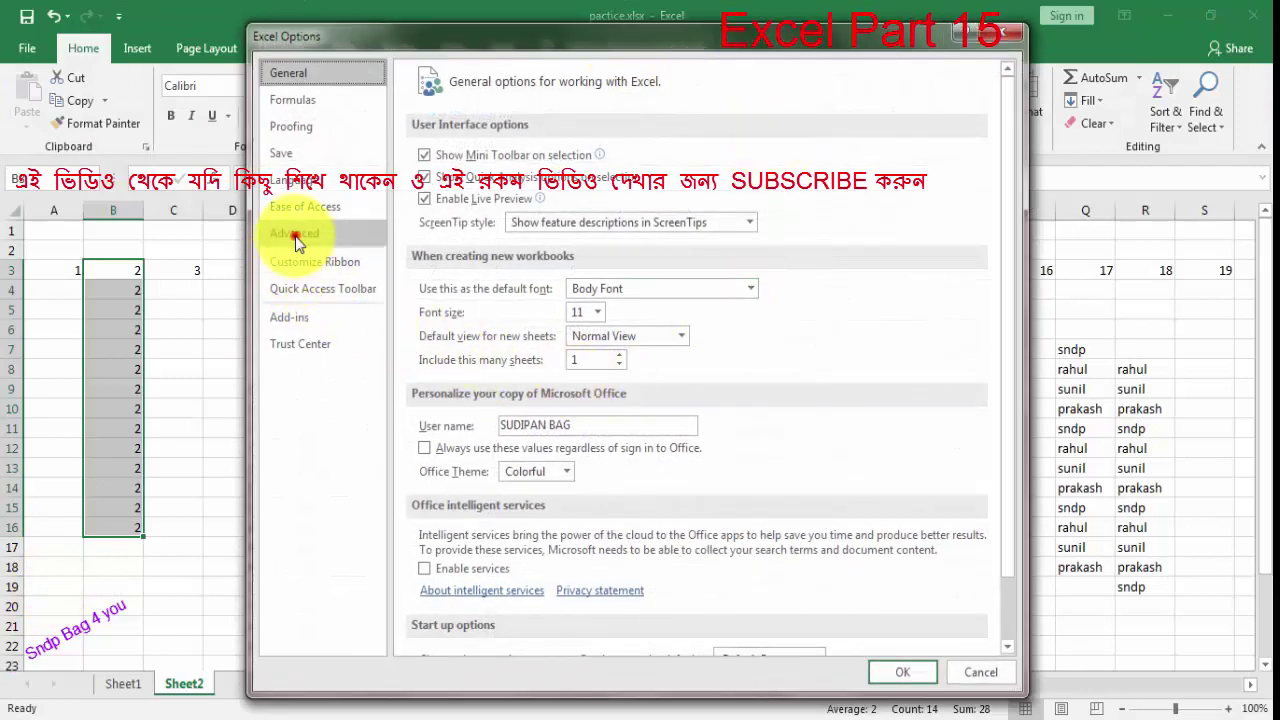
click(295, 232)
drag(1009, 127, 995, 203)
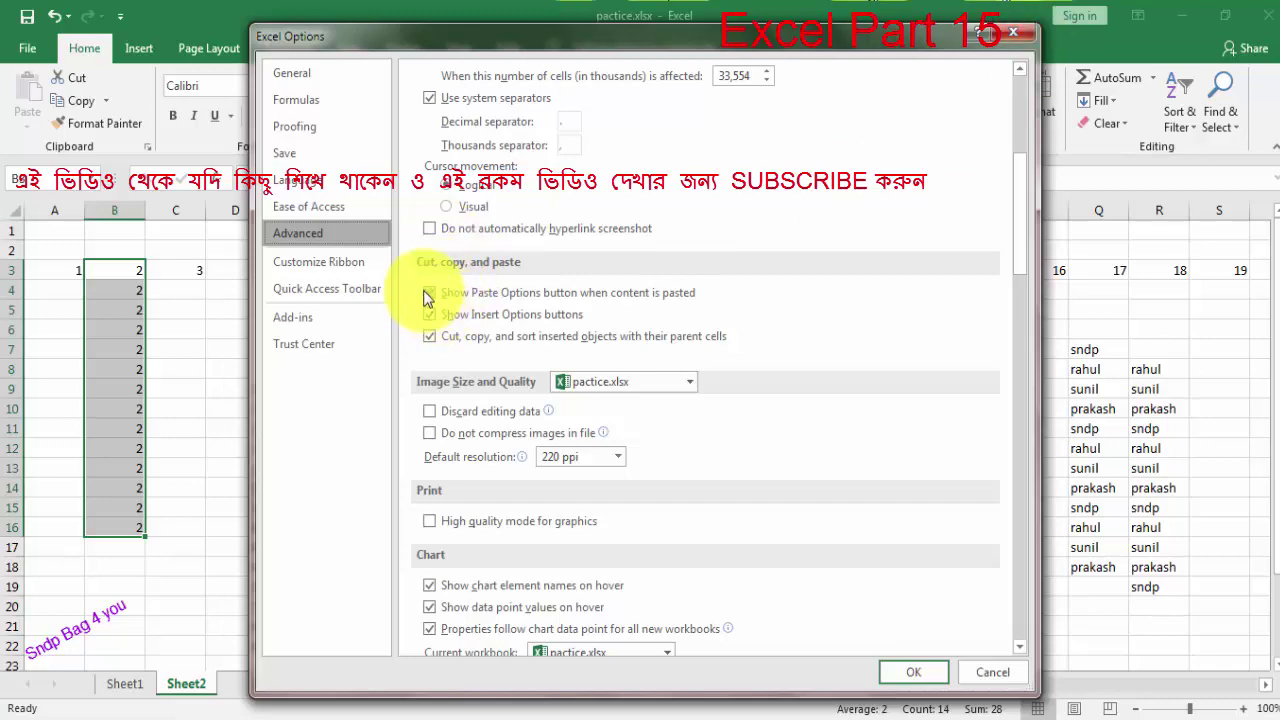
click(428, 293)
click(921, 661)
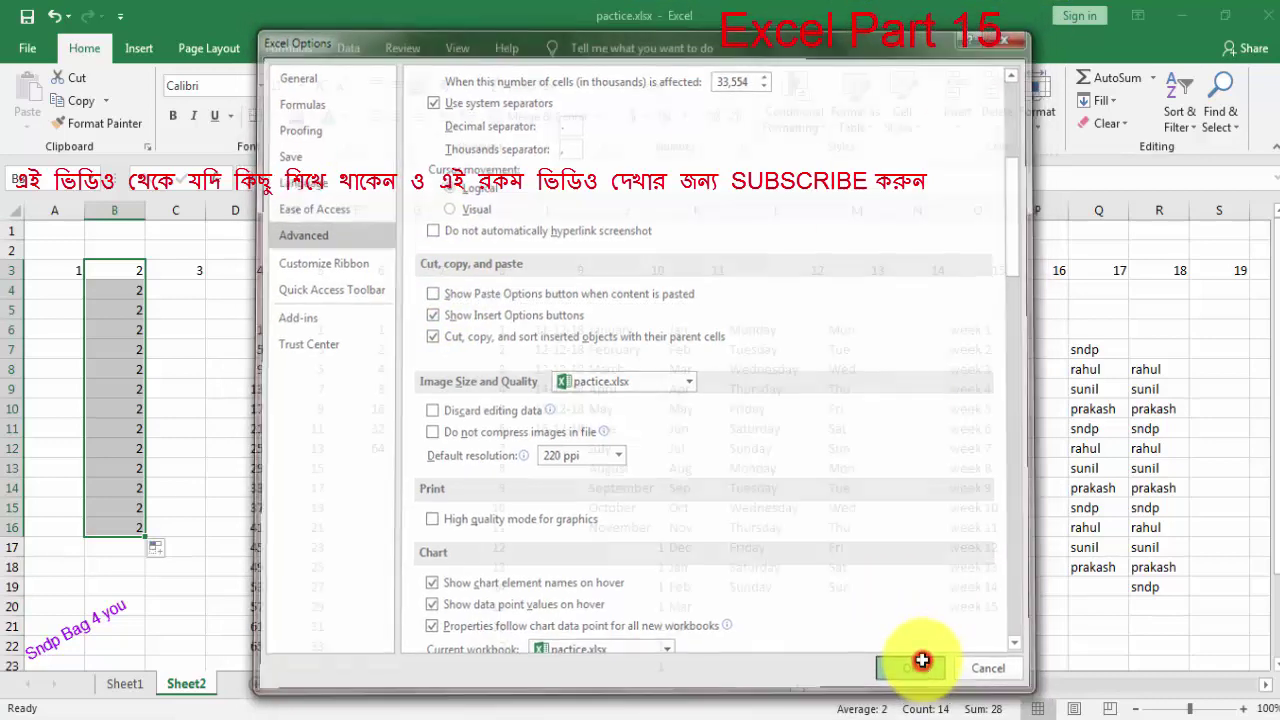
click(200, 466)
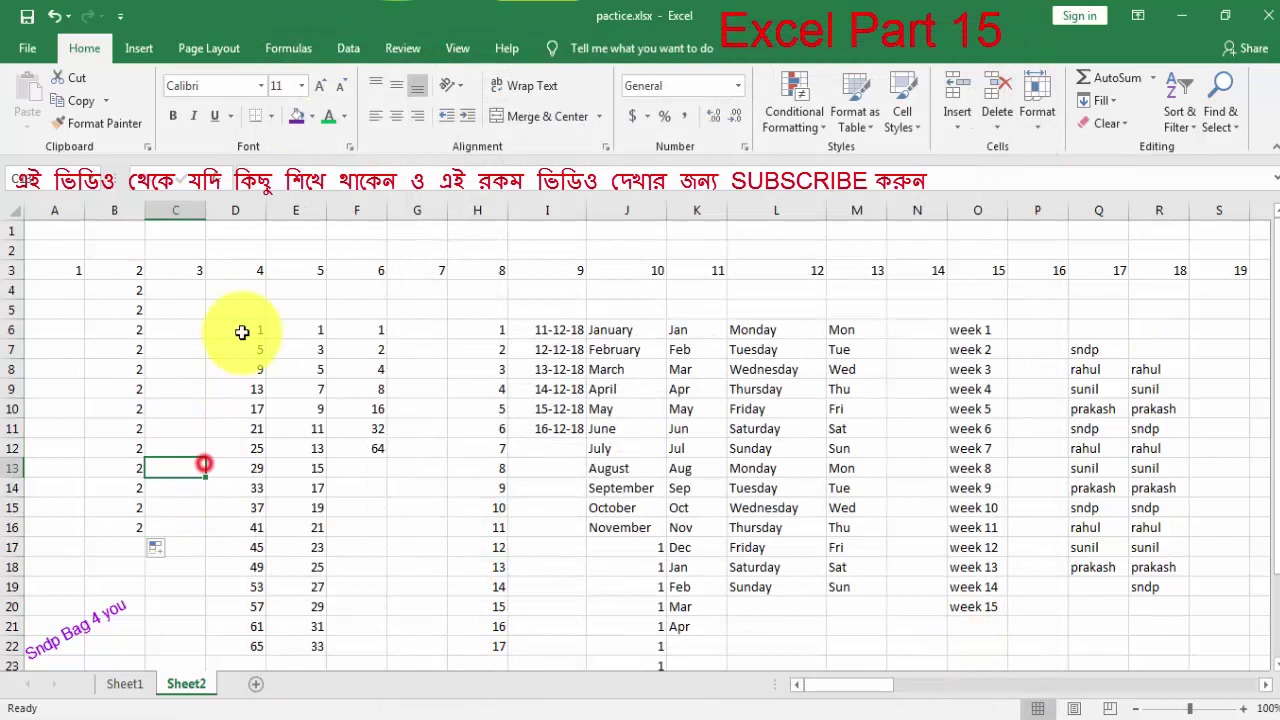
click(195, 276)
Step: Copy C3's 3 down to C15, then re-enable 'Show Paste Options button when content is pasted' in Advanced options
drag(204, 281, 198, 510)
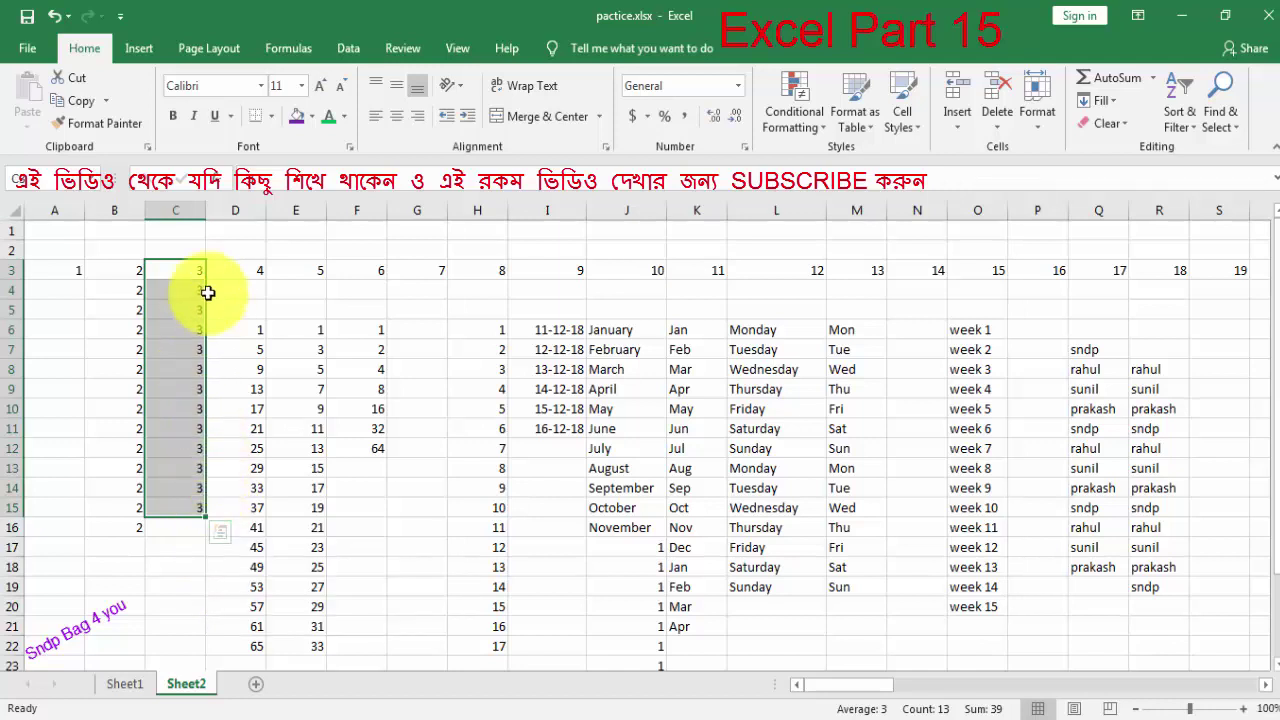
click(185, 271)
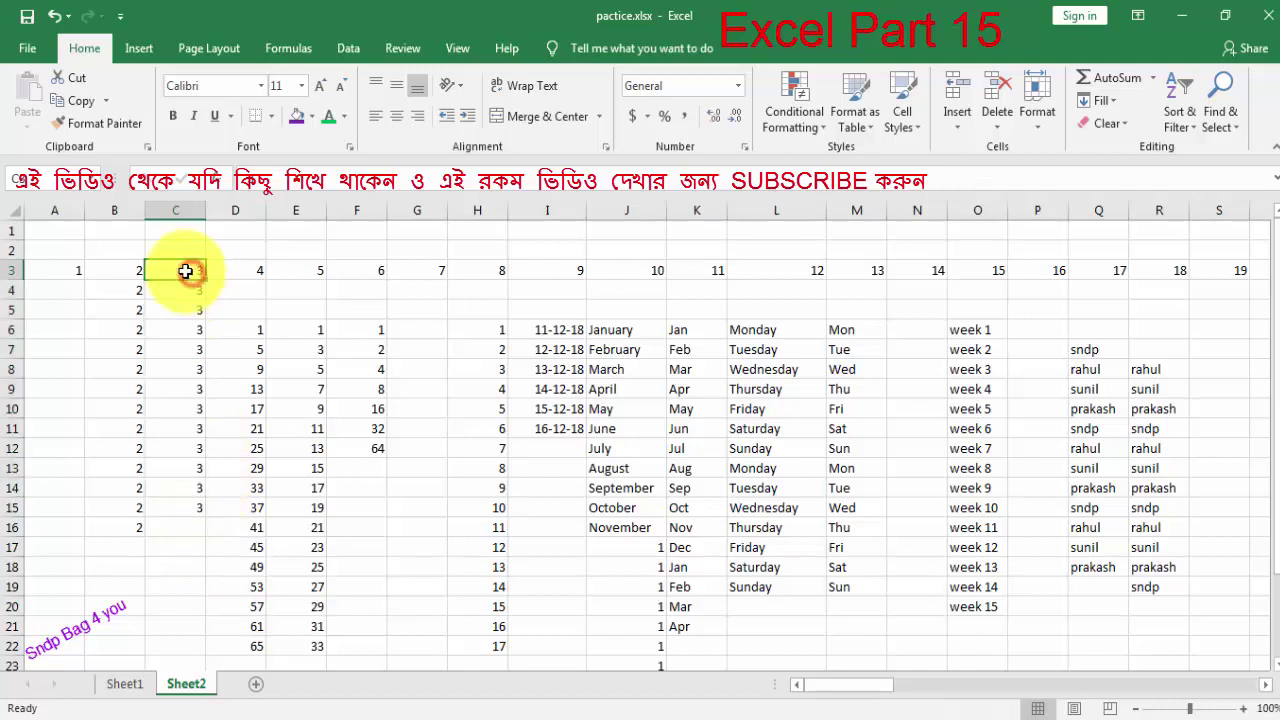
click(27, 50)
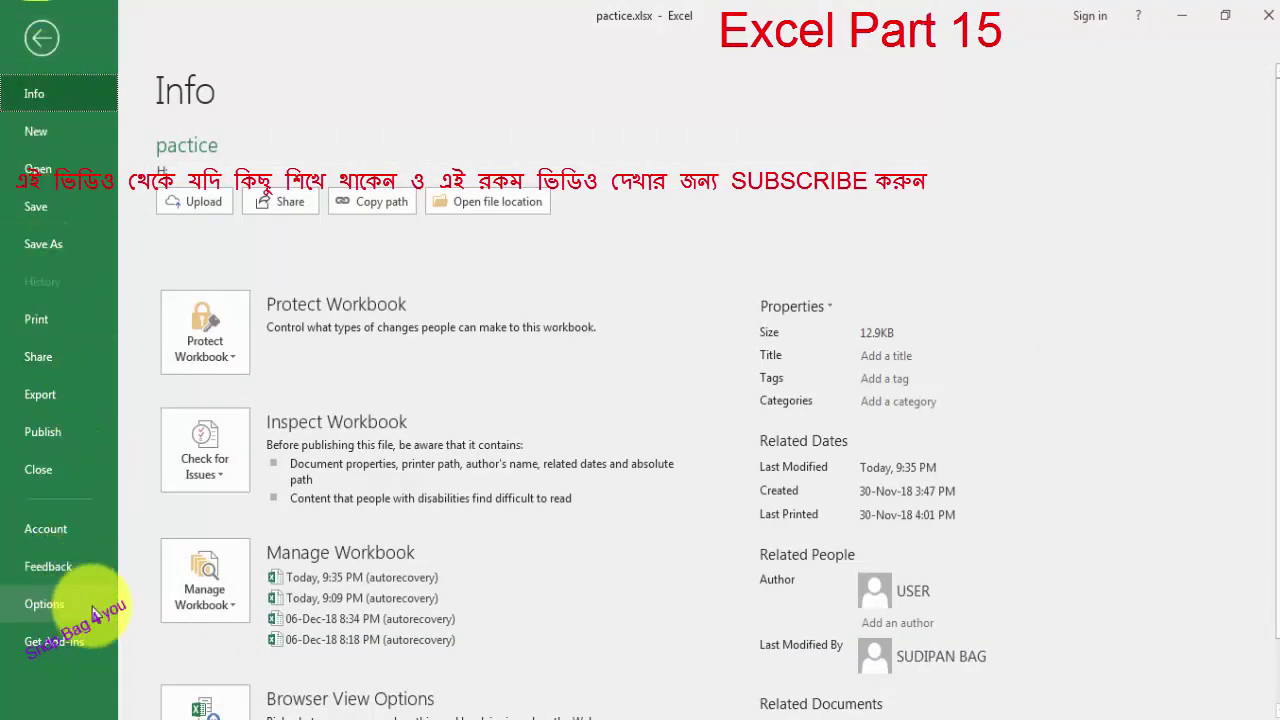
click(42, 604)
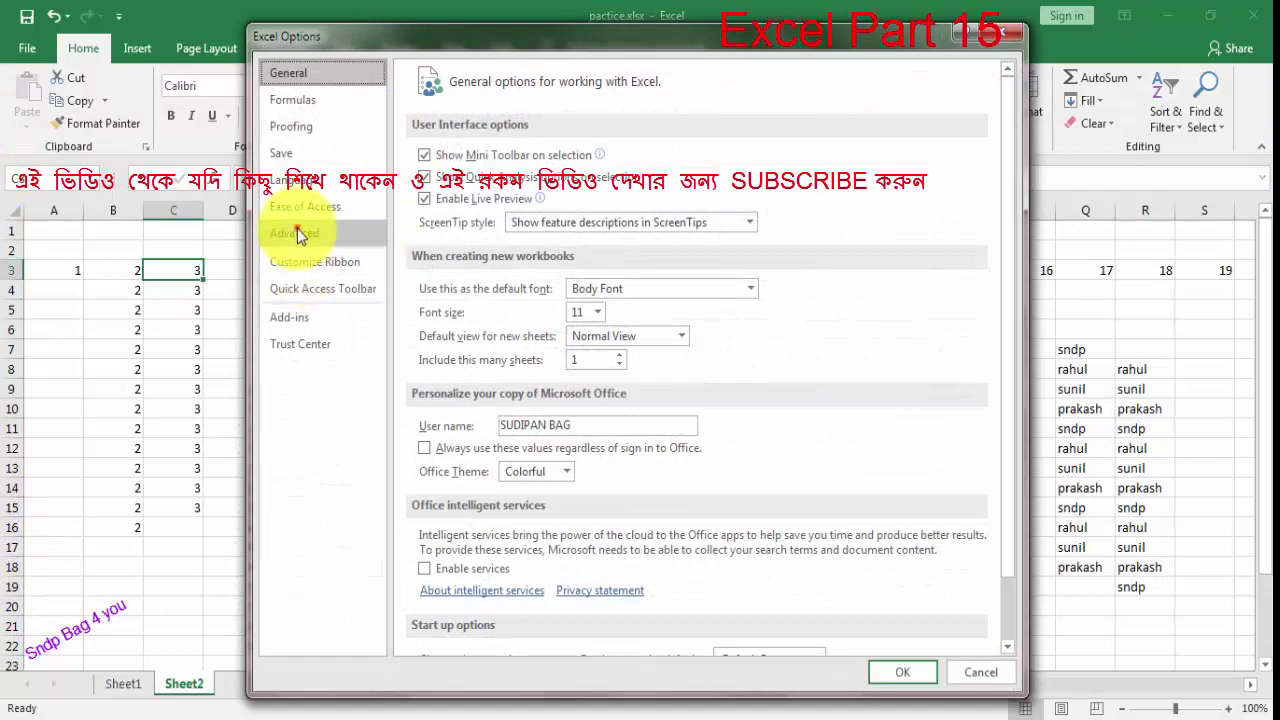
click(294, 233)
drag(1007, 170, 1007, 295)
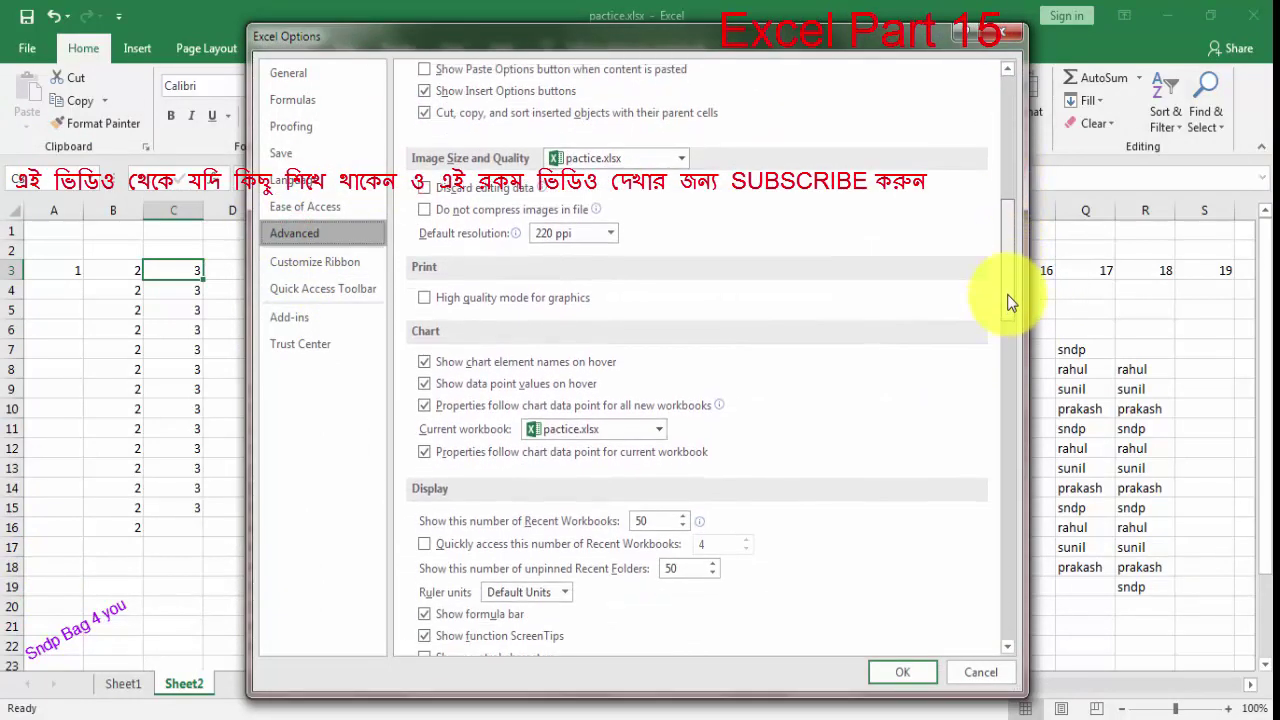
drag(1007, 295, 405, 315)
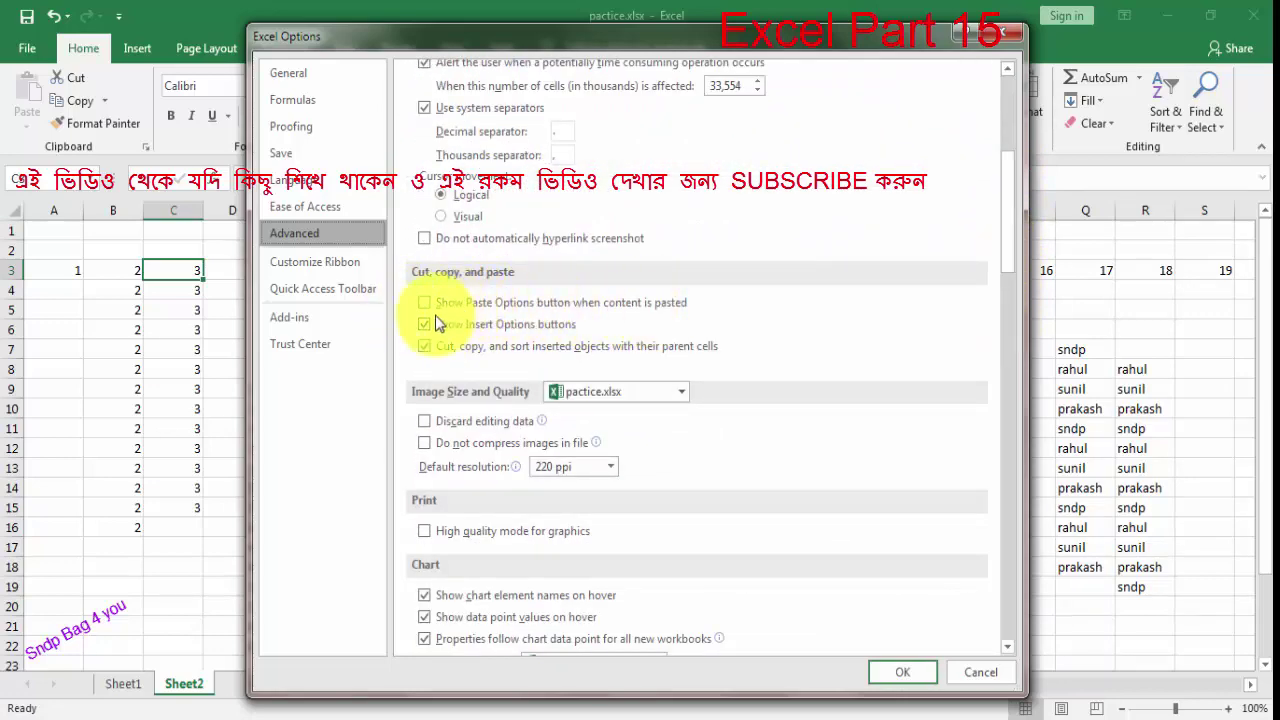
click(427, 304)
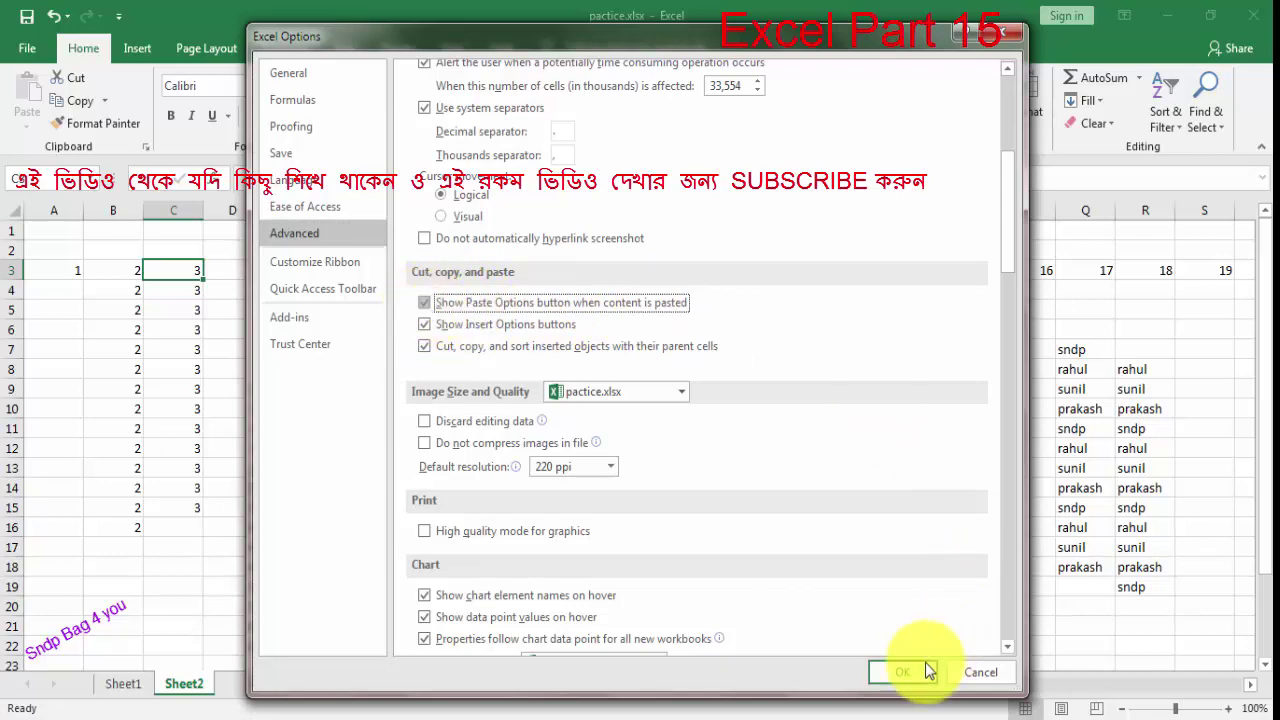
click(910, 670)
Step: Fill G3's 7 down through G16 and view the Auto Fill Options menu before dismissing it
click(434, 268)
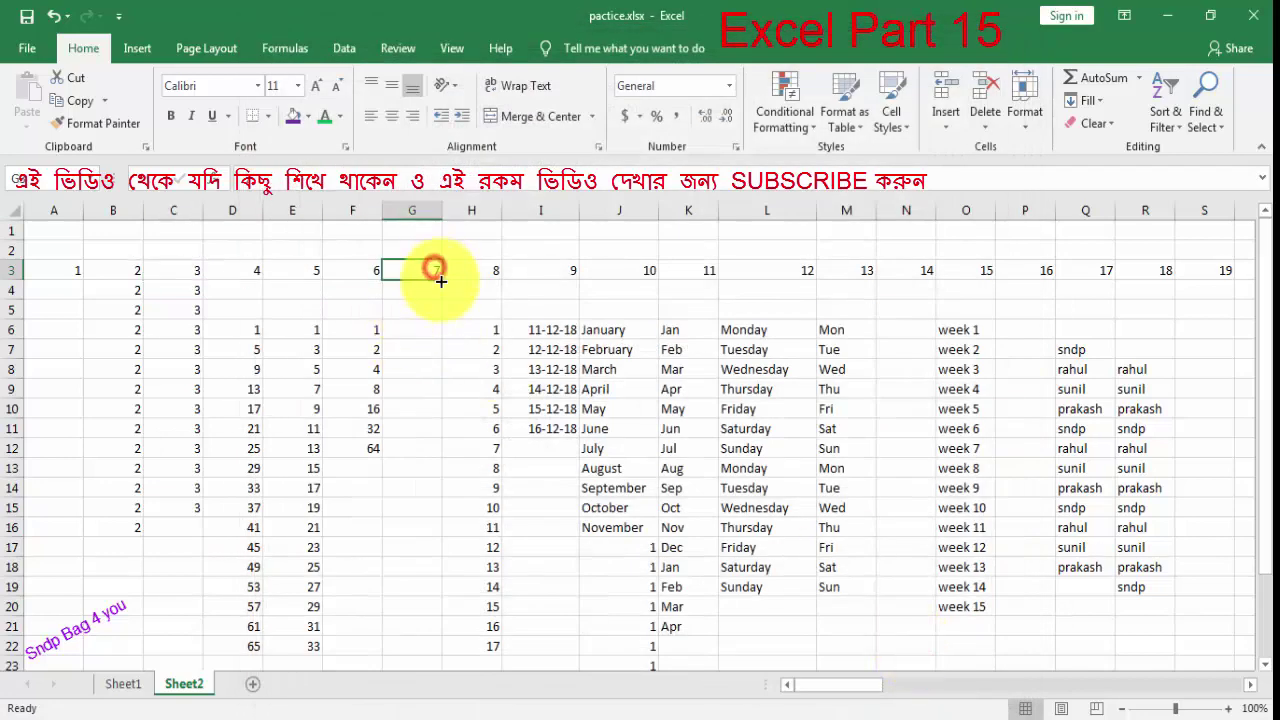
drag(441, 279, 440, 540)
click(458, 549)
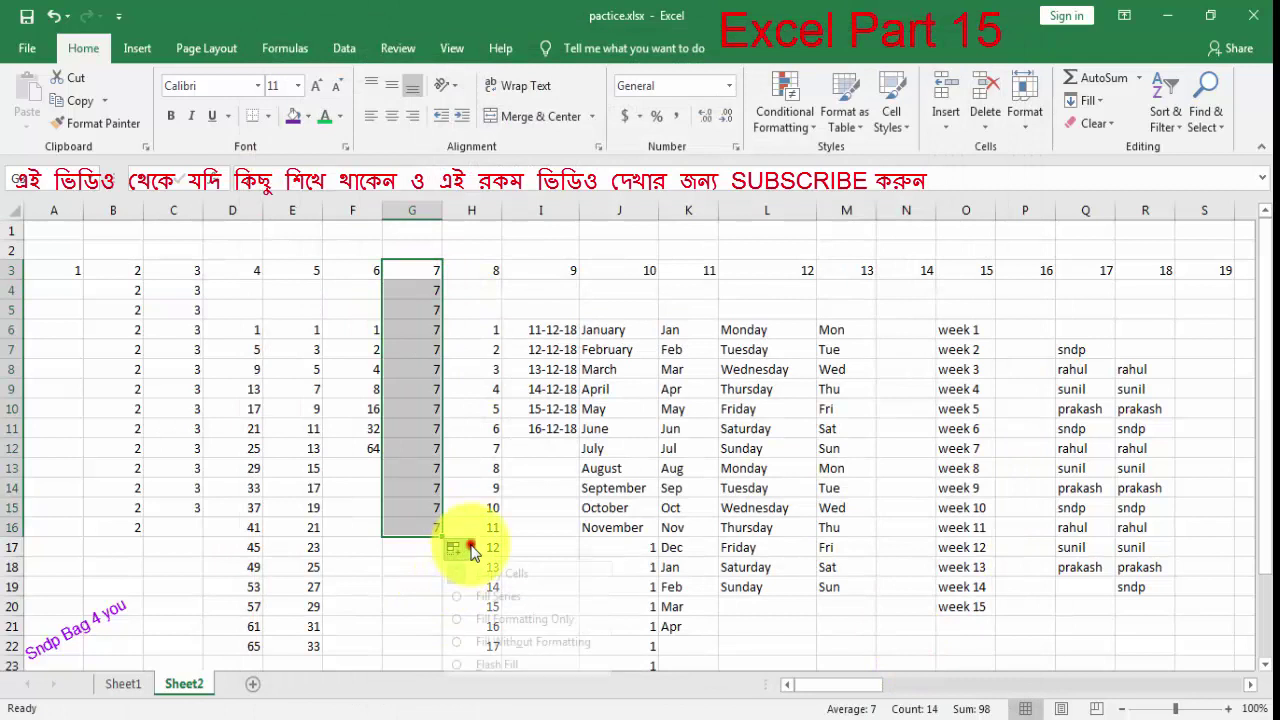
click(884, 297)
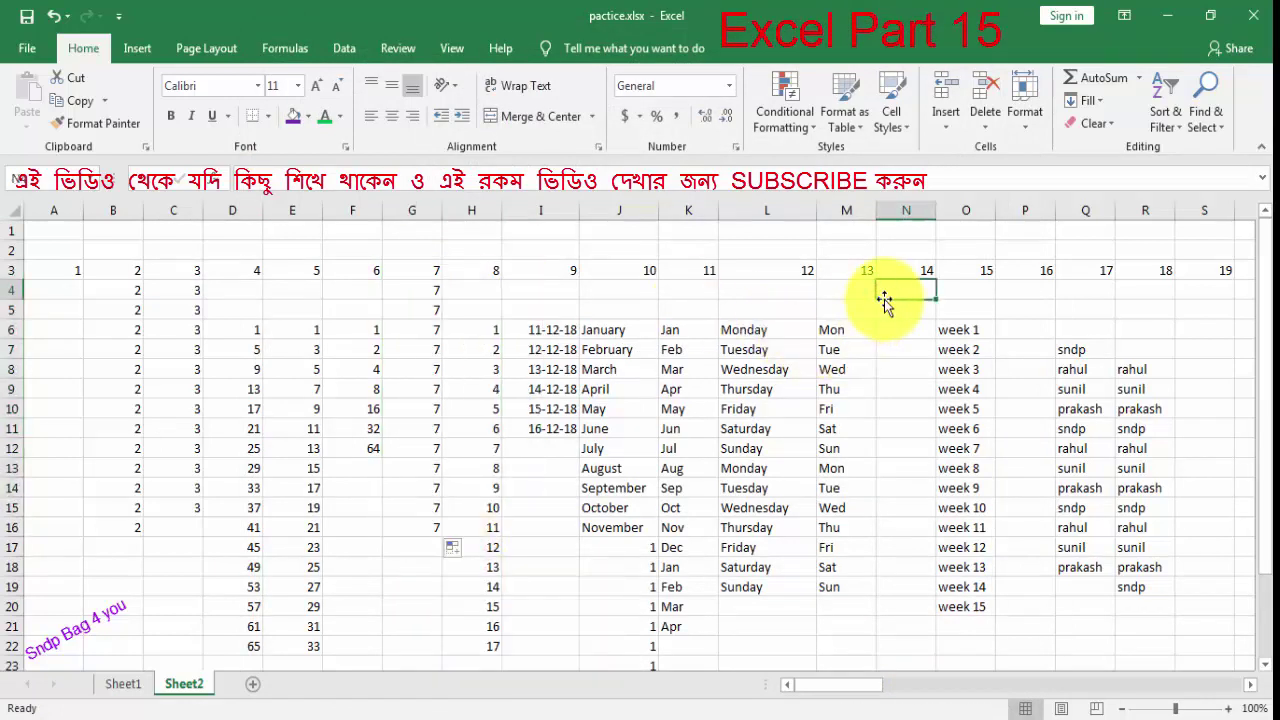